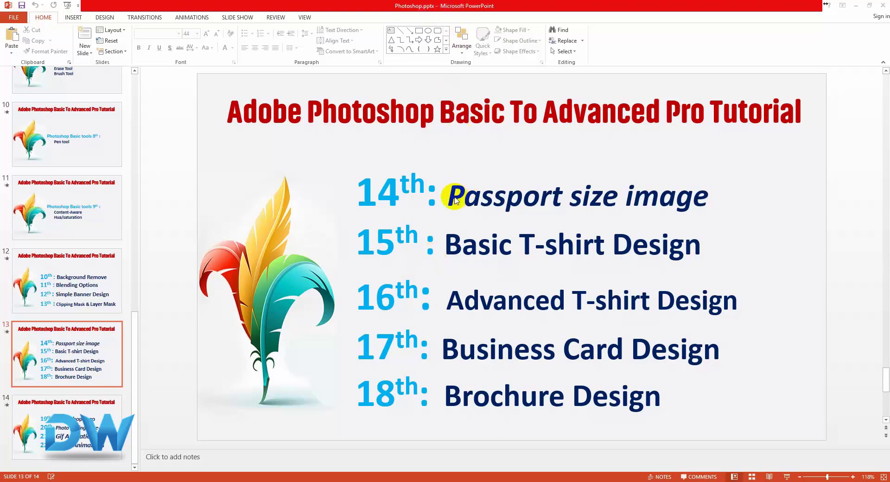
{"action": "left_click_drag", "start_coordinate": [452, 195], "coordinate": [673, 207]}
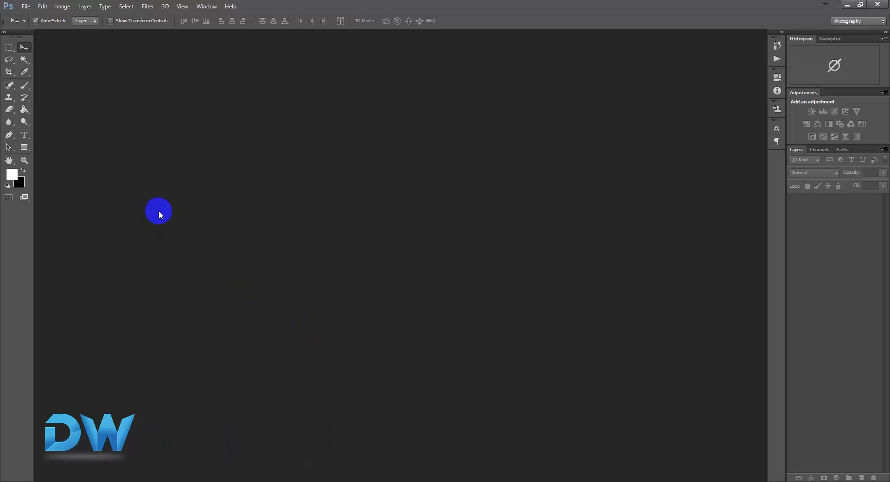
In Photoshop, open clean-sky-wallpaper.jpg from the 14th folder and dock its floating window as a tab.
{"action": "double_click", "coordinate": [157, 209]}
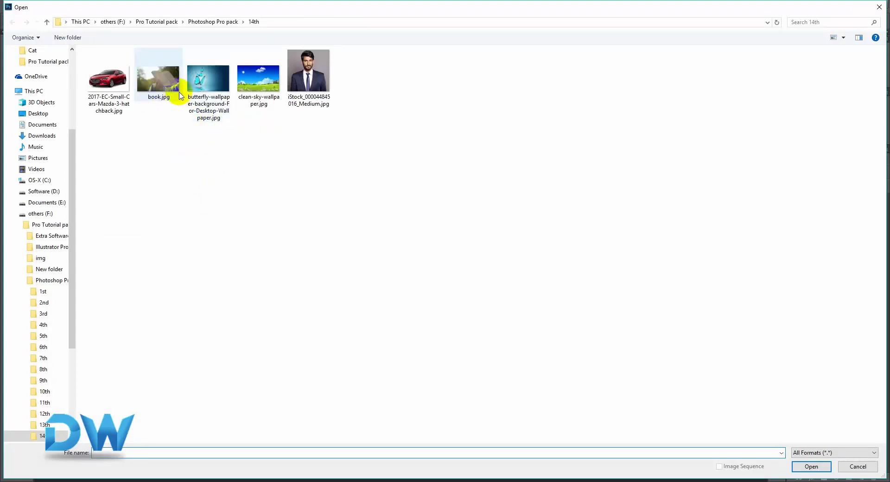
{"action": "double_click", "coordinate": [258, 82]}
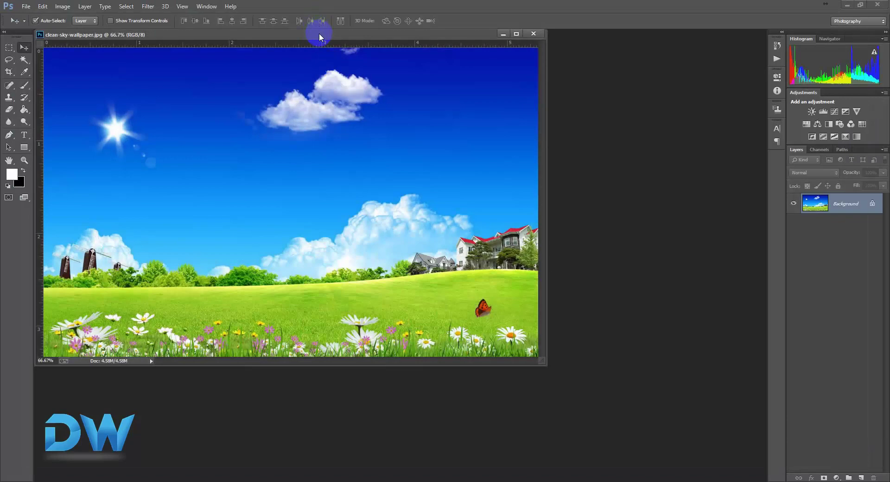
{"action": "left_click_drag", "start_coordinate": [319, 40], "coordinate": [392, 35]}
Convert the locked background of the sky image into a regular layer, keeping the default layer settings.
{"action": "right_click", "coordinate": [859, 201]}
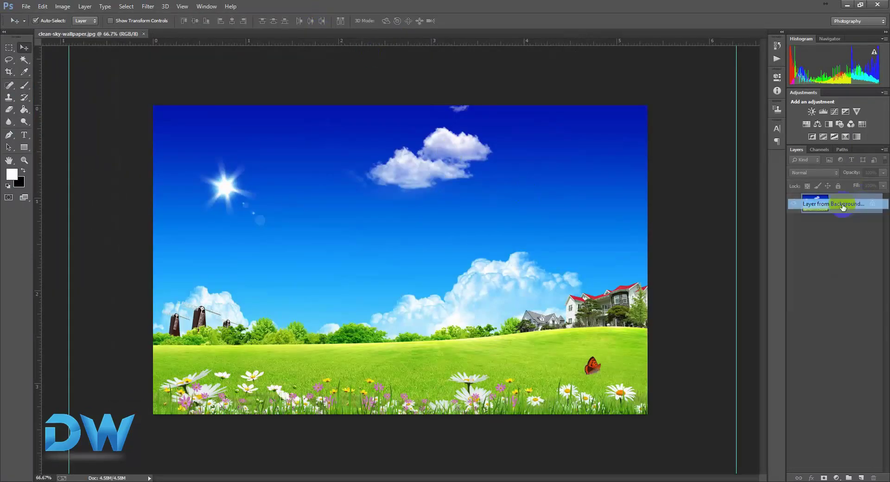
{"action": "left_click", "coordinate": [809, 204]}
{"action": "left_click", "coordinate": [523, 155]}
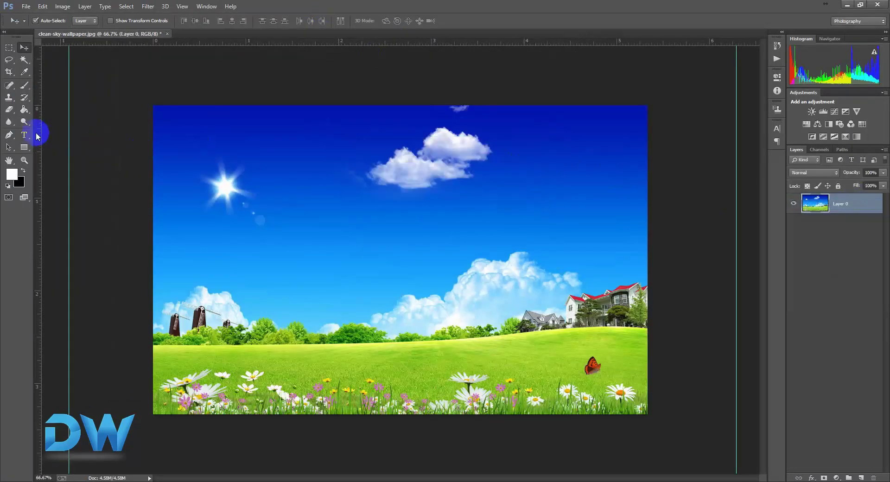
With the Crop tool, frame the two white clouds in the upper sky tightly and commit the crop.
{"action": "left_click", "coordinate": [8, 74]}
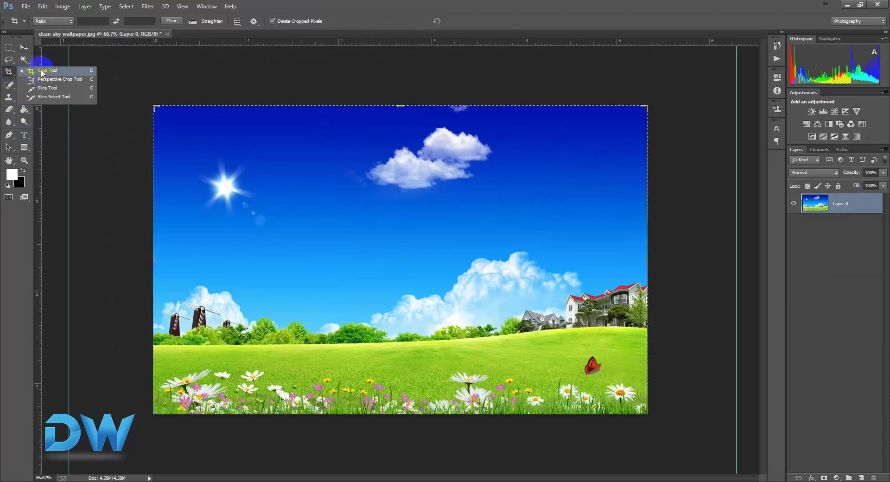
{"action": "left_click", "coordinate": [42, 72]}
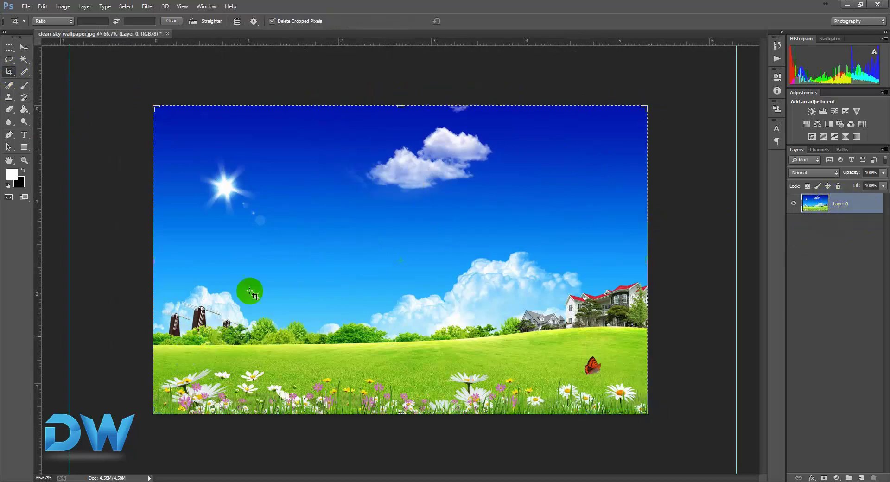
{"action": "left_click_drag", "start_coordinate": [207, 163], "coordinate": [437, 332]}
{"action": "left_click_drag", "start_coordinate": [377, 258], "coordinate": [281, 312]}
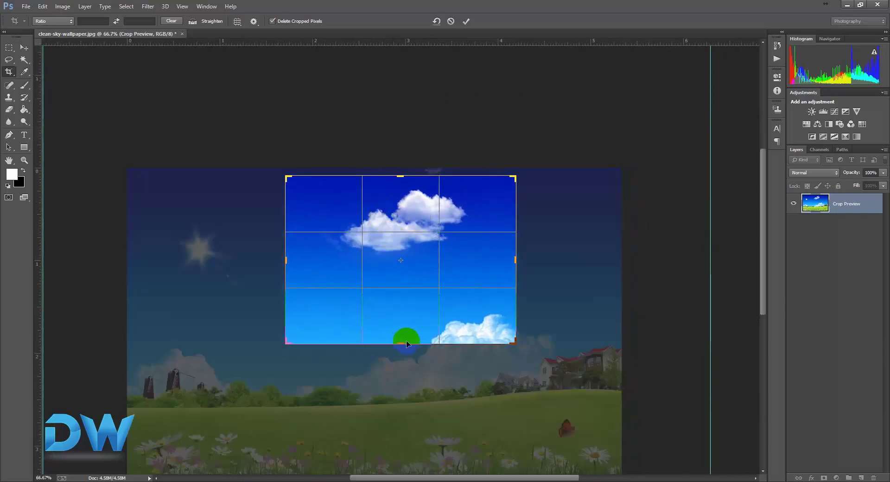
{"action": "left_click_drag", "start_coordinate": [402, 343], "coordinate": [401, 302]}
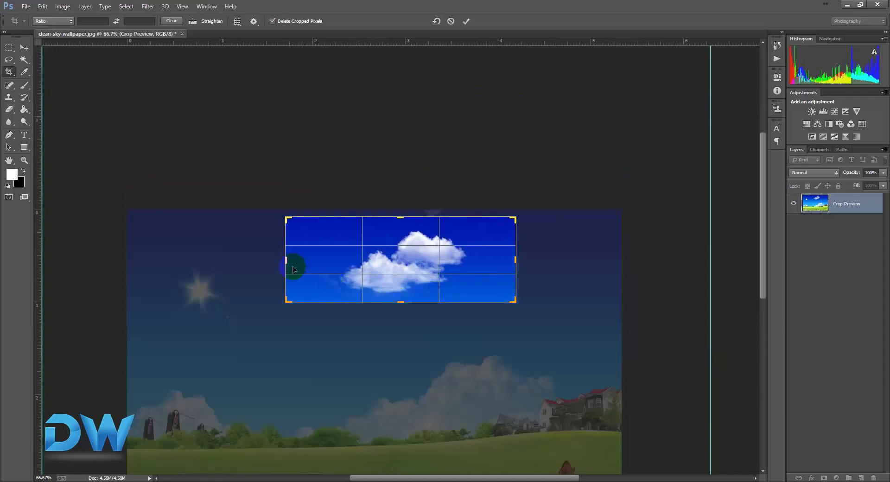
{"action": "mouse_move", "coordinate": [285, 262]}
{"action": "left_mouse_down"}
{"action": "mouse_move", "coordinate": [325, 260]}
{"action": "mouse_move", "coordinate": [302, 260]}
{"action": "left_mouse_up"}
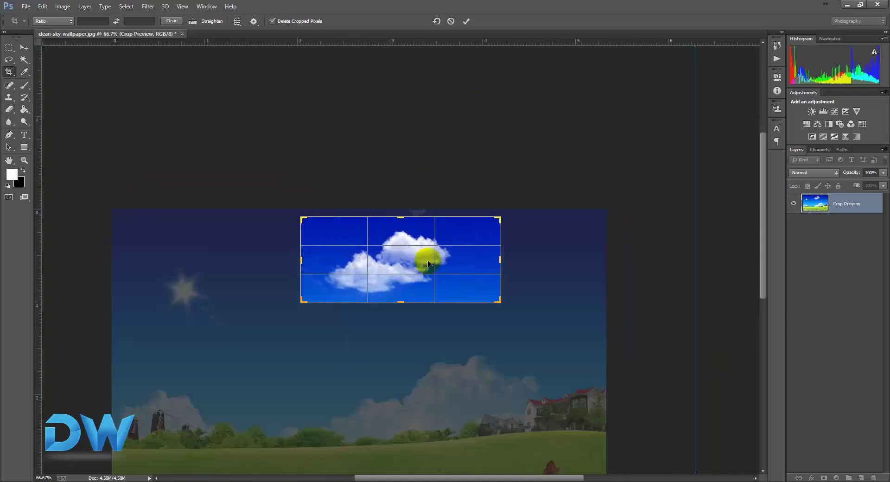
{"action": "left_click_drag", "start_coordinate": [500, 258], "coordinate": [485, 259]}
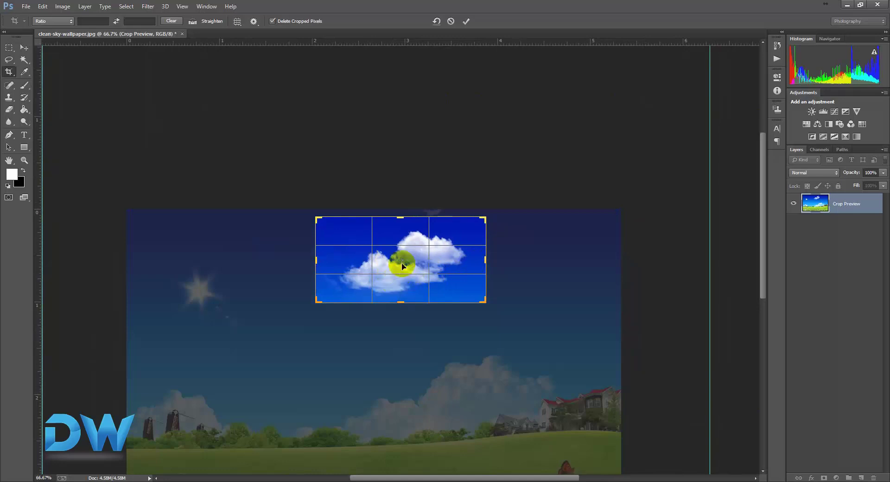
{"action": "left_click", "coordinate": [467, 21]}
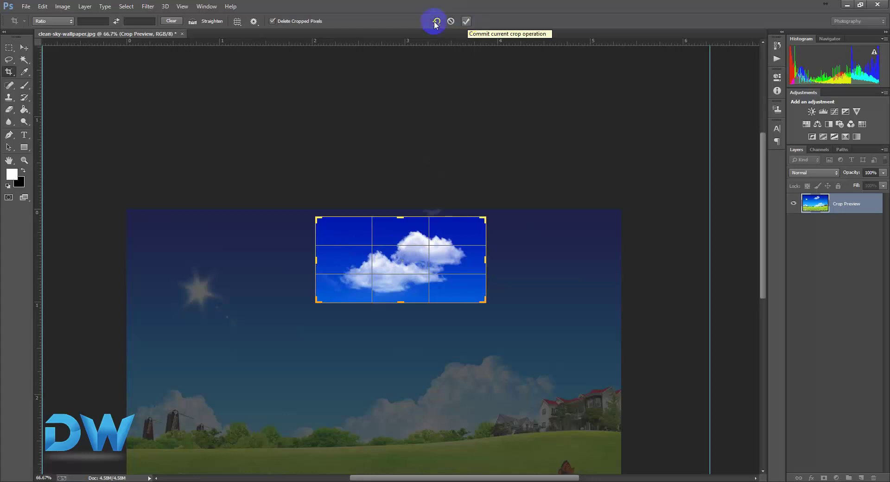
{"action": "left_click", "coordinate": [466, 21]}
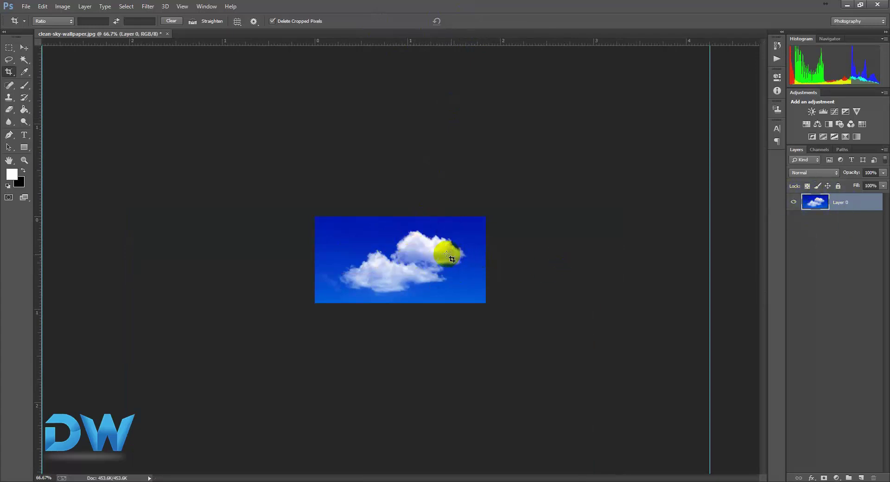
Restore the original clean-sky-wallpaper.jpg snapshot from the history and convert its background into a regular layer with default settings.
{"action": "left_click", "coordinate": [777, 46]}
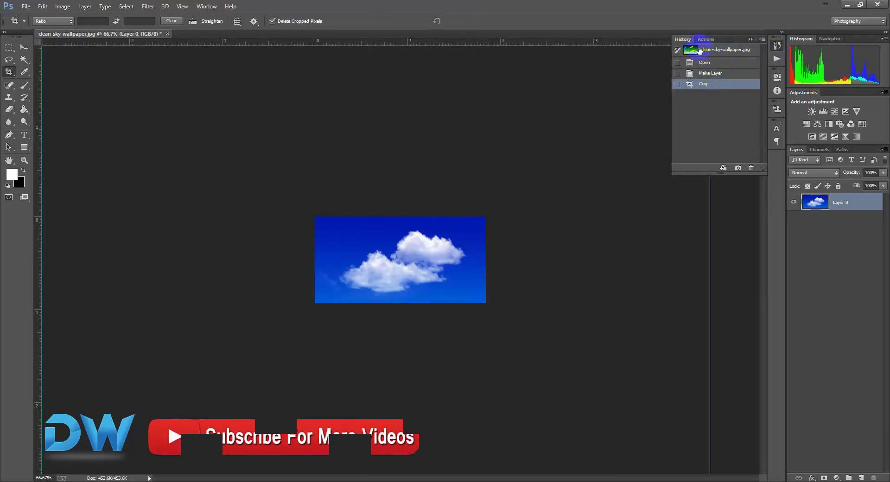
{"action": "left_click", "coordinate": [692, 50]}
{"action": "right_click", "coordinate": [838, 207]}
{"action": "left_click", "coordinate": [736, 216]}
{"action": "left_click", "coordinate": [532, 159]}
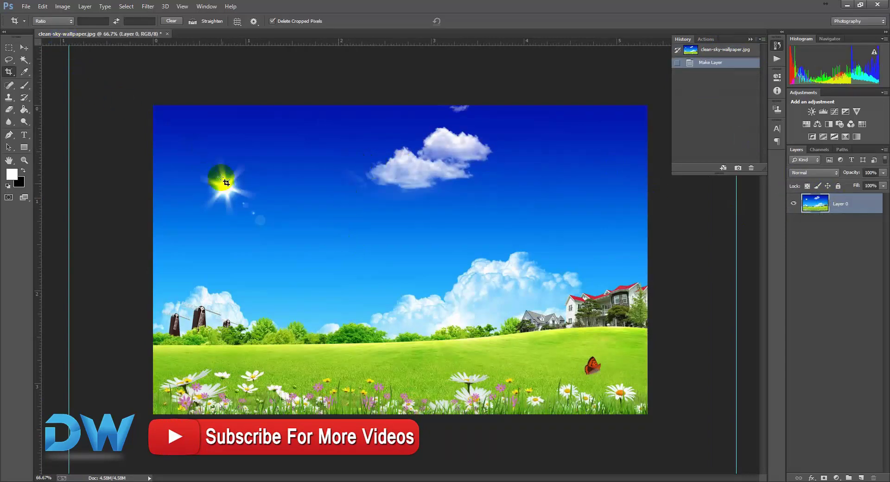
Frame the central landscape with a crop box, adjust its edges and the image position, and discard the pending crop.
{"action": "left_click_drag", "start_coordinate": [186, 155], "coordinate": [597, 371]}
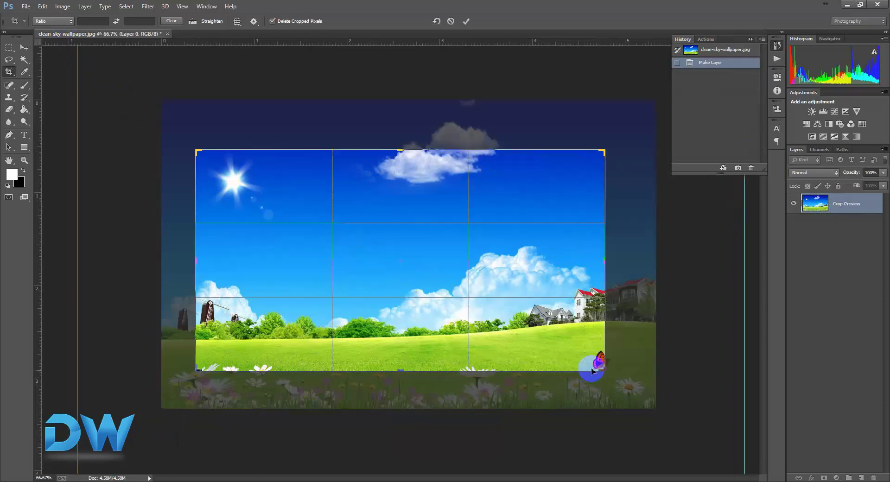
{"action": "left_click_drag", "start_coordinate": [195, 369], "coordinate": [243, 363]}
{"action": "mouse_move", "coordinate": [599, 263]}
{"action": "left_mouse_down"}
{"action": "mouse_move", "coordinate": [638, 264]}
{"action": "mouse_move", "coordinate": [542, 271]}
{"action": "mouse_move", "coordinate": [597, 263]}
{"action": "left_mouse_up"}
{"action": "mouse_move", "coordinate": [403, 157]}
{"action": "left_mouse_down"}
{"action": "mouse_move", "coordinate": [397, 136]}
{"action": "mouse_move", "coordinate": [403, 160]}
{"action": "left_mouse_up"}
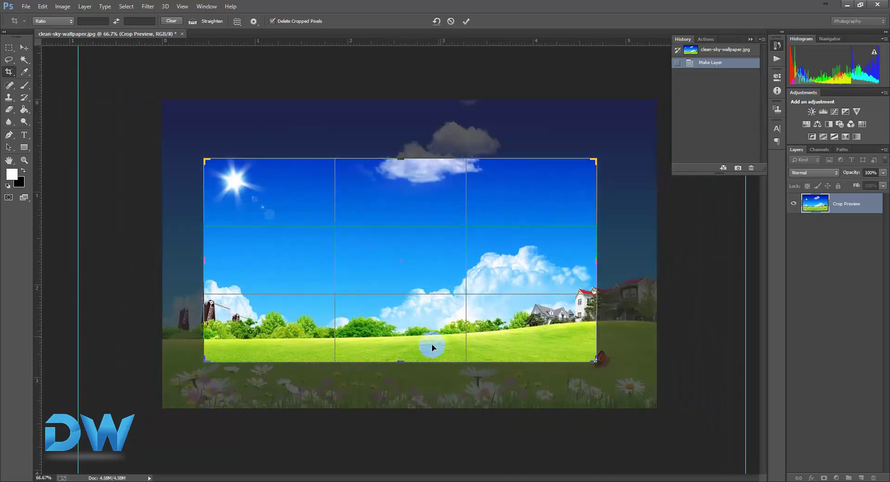
{"action": "left_click_drag", "start_coordinate": [400, 361], "coordinate": [403, 381]}
{"action": "left_click_drag", "start_coordinate": [420, 279], "coordinate": [392, 291]}
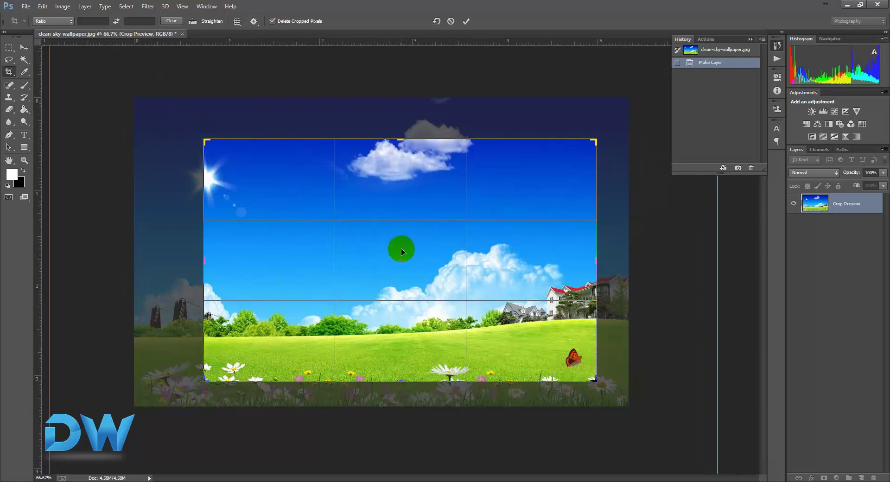
{"action": "left_click", "coordinate": [193, 22]}
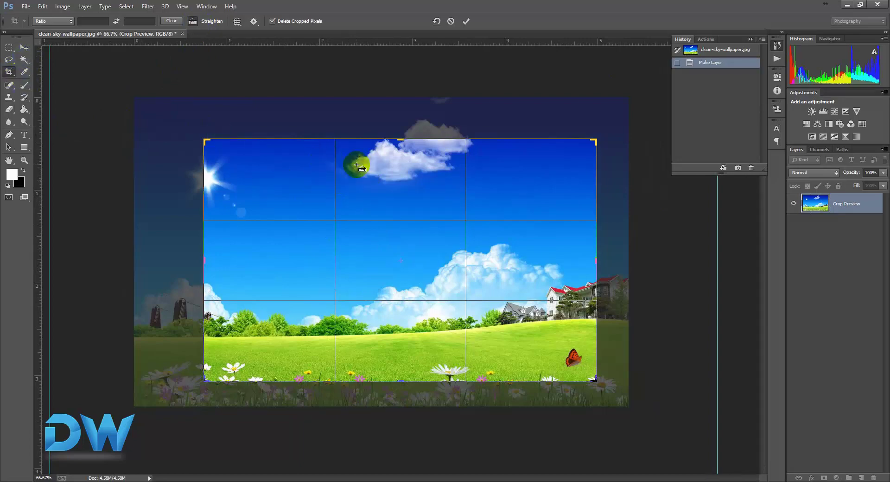
{"action": "key", "text": "Return"}
{"action": "key", "text": "ctrl+z"}
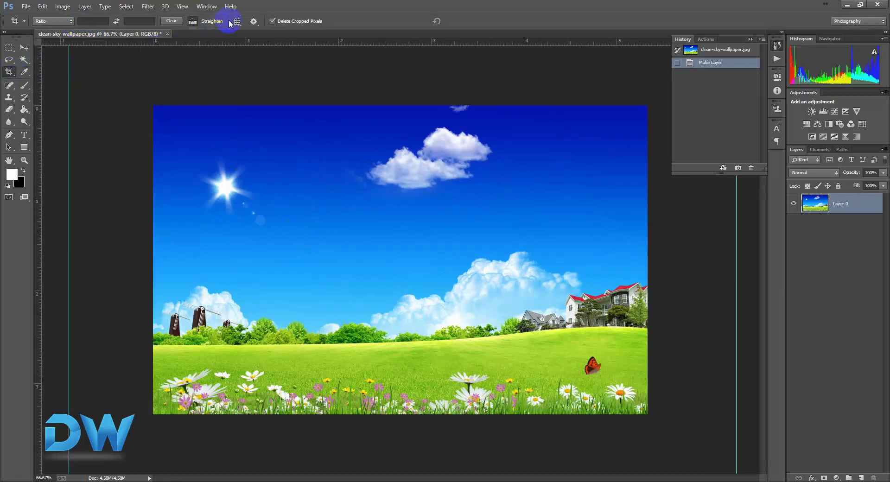
Straighten the image along a line across its full width, from the meadow's left edge to its higher right edge.
{"action": "left_click", "coordinate": [209, 23]}
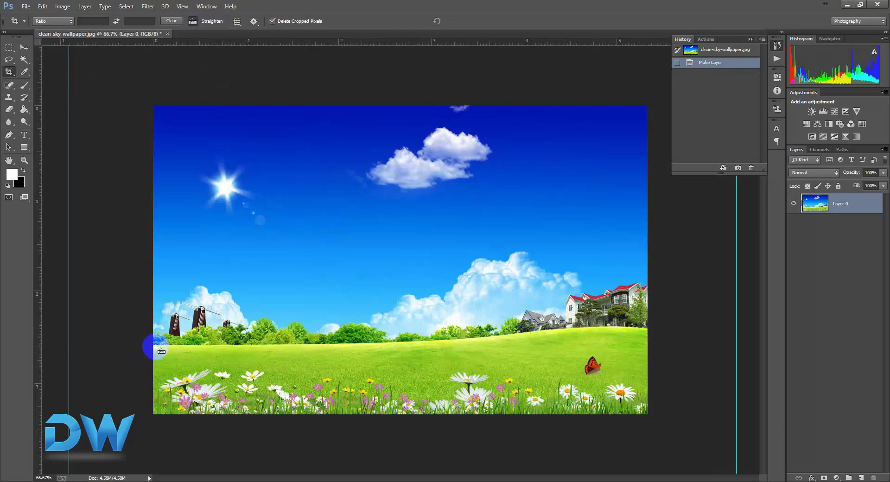
{"action": "left_click_drag", "start_coordinate": [159, 351], "coordinate": [594, 363]}
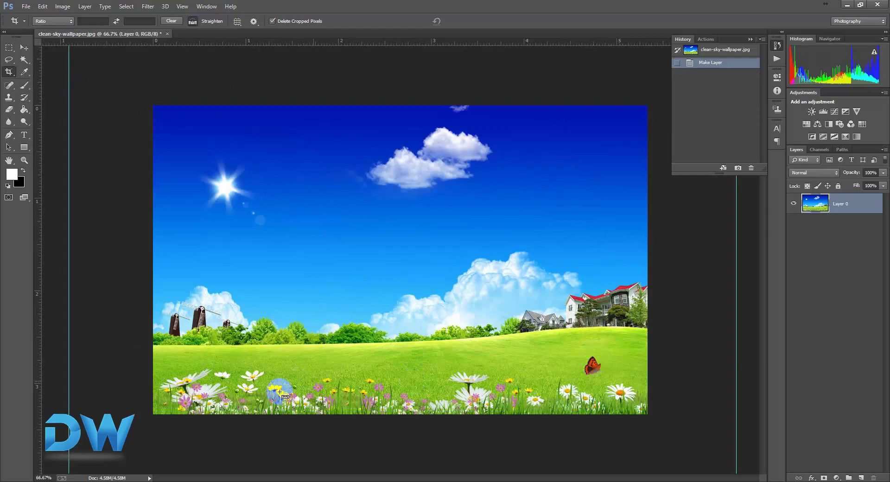
{"action": "left_click_drag", "start_coordinate": [147, 346], "coordinate": [146, 347]}
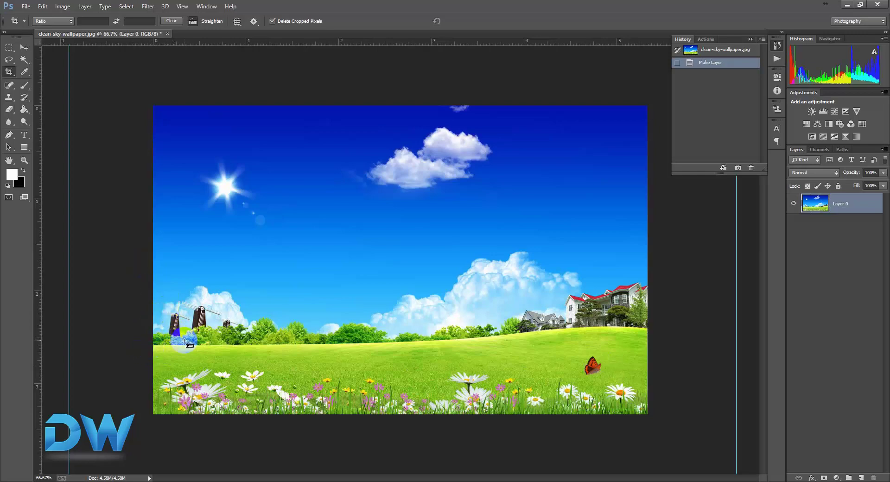
{"action": "left_click_drag", "start_coordinate": [150, 347], "coordinate": [649, 324]}
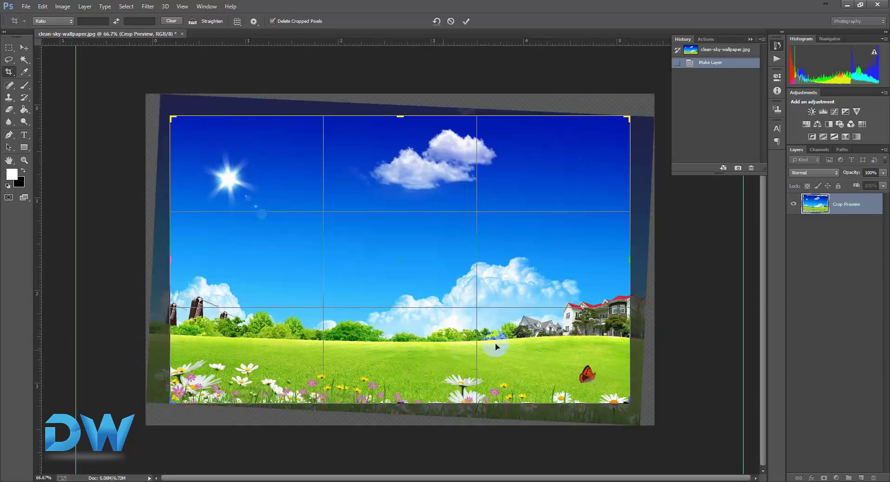
{"action": "left_click", "coordinate": [312, 318]}
{"action": "right_click", "coordinate": [609, 317]}
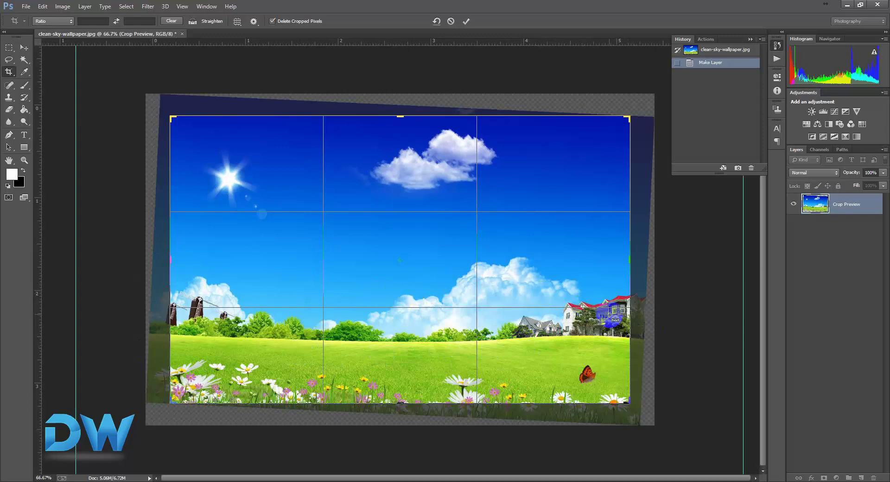
Undo and redo the straightening to compare both versions, leave it applied, and commit the crop.
{"action": "key", "text": "ctrl+z"}
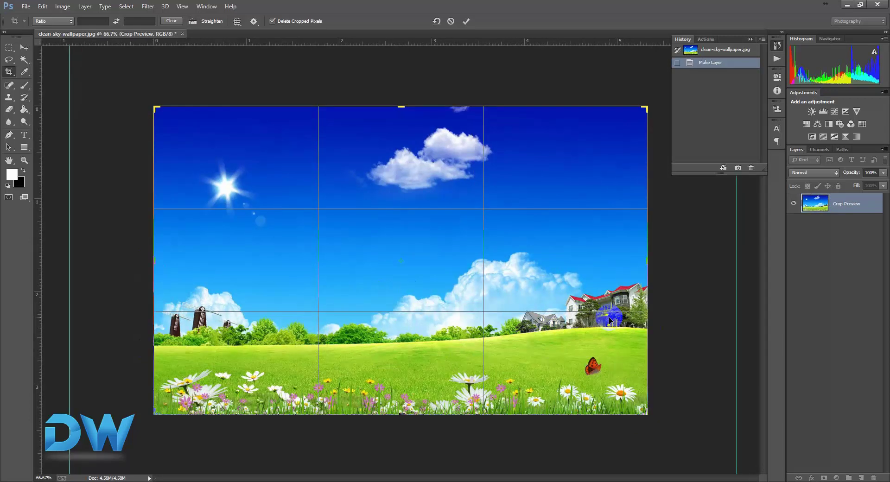
{"action": "key", "text": "ctrl+z"}
{"action": "left_click", "coordinate": [327, 298]}
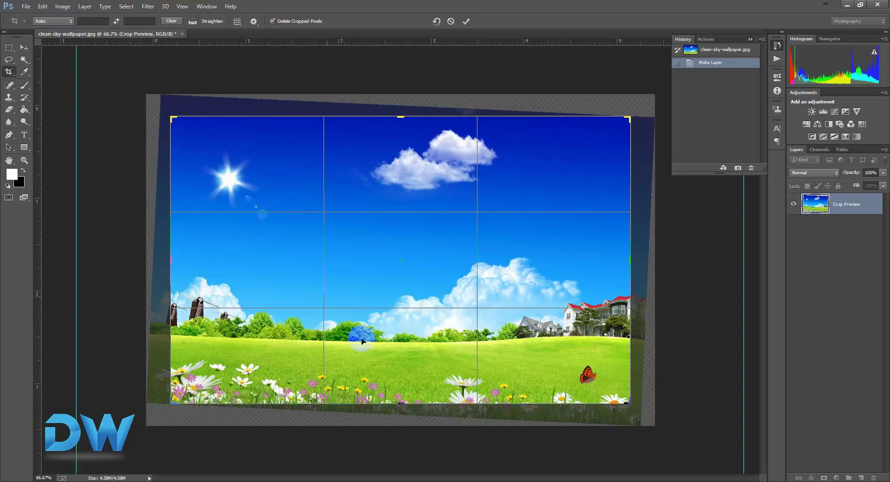
{"action": "key", "text": "ctrl+z"}
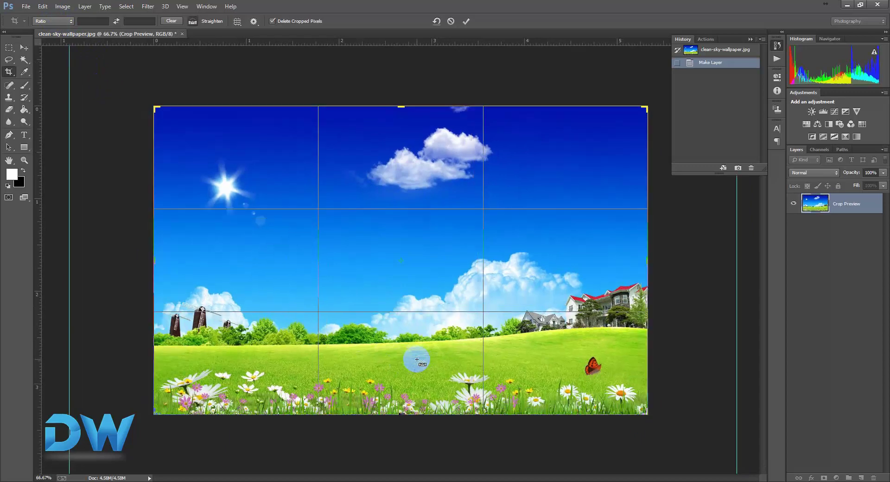
{"action": "key", "text": "ctrl+z"}
{"action": "key", "text": "ctrl+z"}
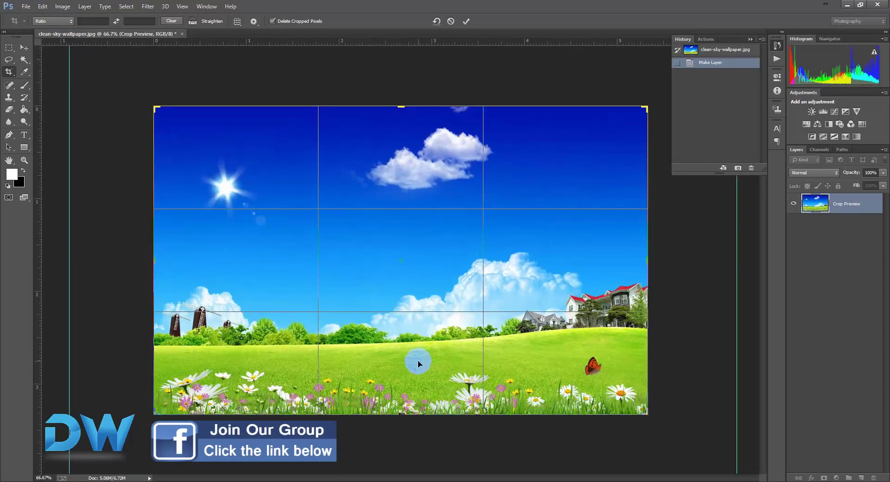
{"action": "key", "text": "ctrl+z"}
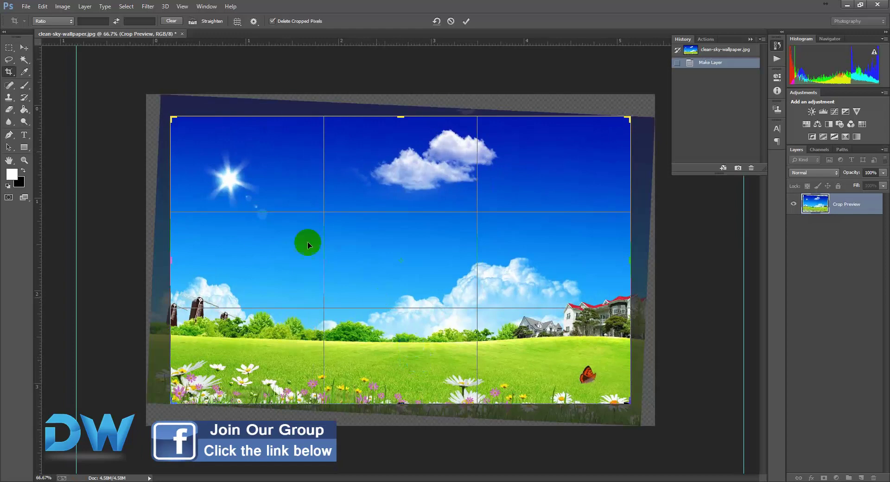
{"action": "left_click", "coordinate": [467, 21]}
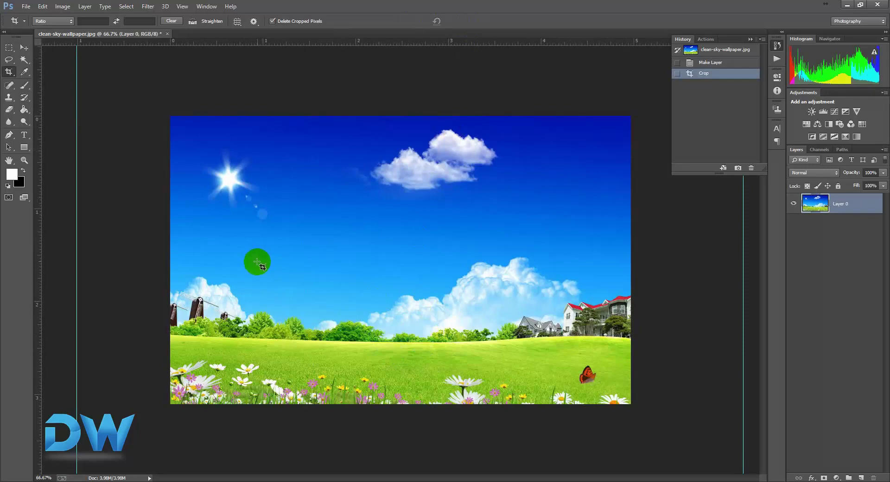
Crop the landscape with the unconstrained Ratio preset to a nearly square area of central sky and clouds, and commit the crop.
{"action": "left_click", "coordinate": [57, 22]}
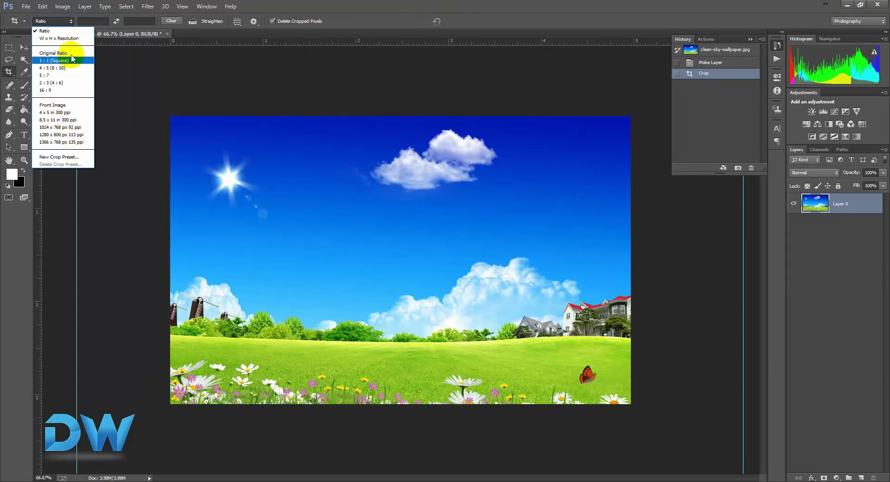
{"action": "left_click", "coordinate": [52, 30]}
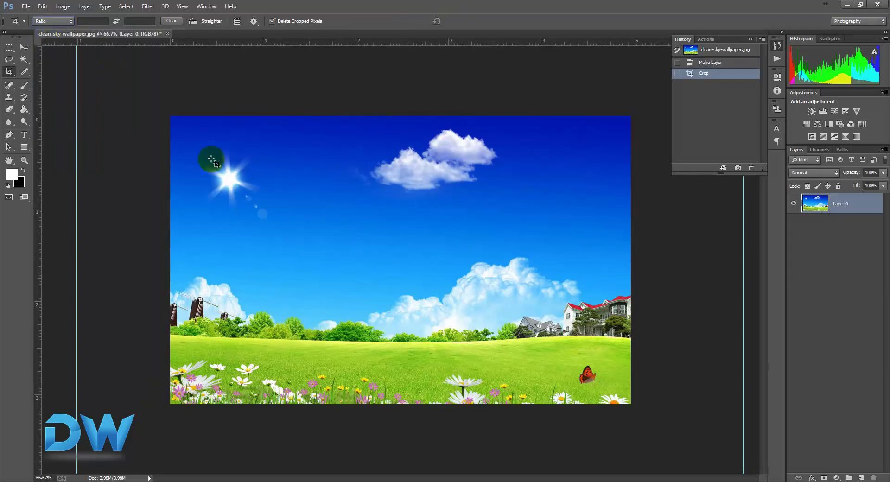
{"action": "left_click", "coordinate": [351, 228]}
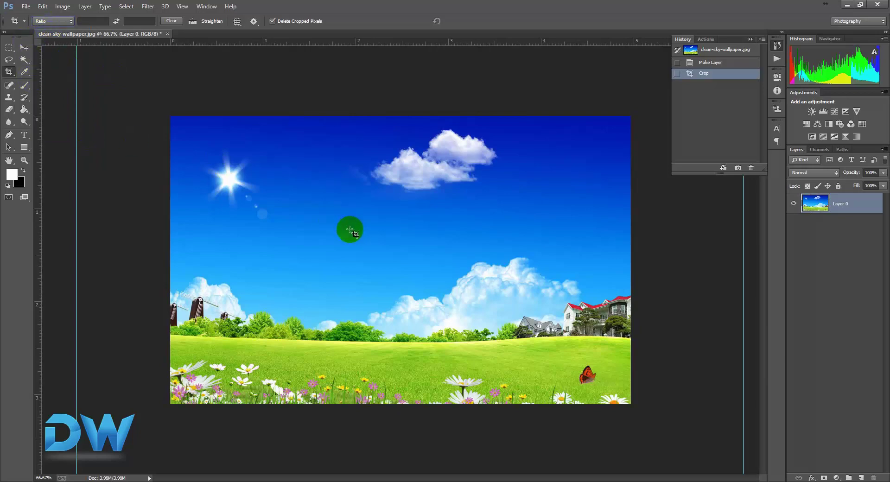
{"action": "left_click_drag", "start_coordinate": [290, 159], "coordinate": [472, 328]}
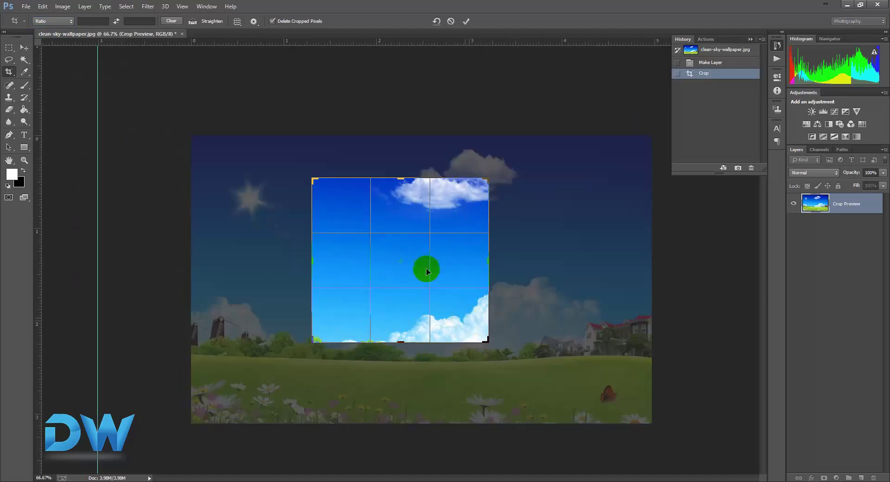
{"action": "mouse_move", "coordinate": [393, 269]}
{"action": "left_mouse_down"}
{"action": "mouse_move", "coordinate": [433, 272]}
{"action": "mouse_move", "coordinate": [363, 266]}
{"action": "mouse_move", "coordinate": [372, 258]}
{"action": "mouse_move", "coordinate": [355, 291]}
{"action": "mouse_move", "coordinate": [350, 284]}
{"action": "mouse_move", "coordinate": [377, 262]}
{"action": "left_mouse_up"}
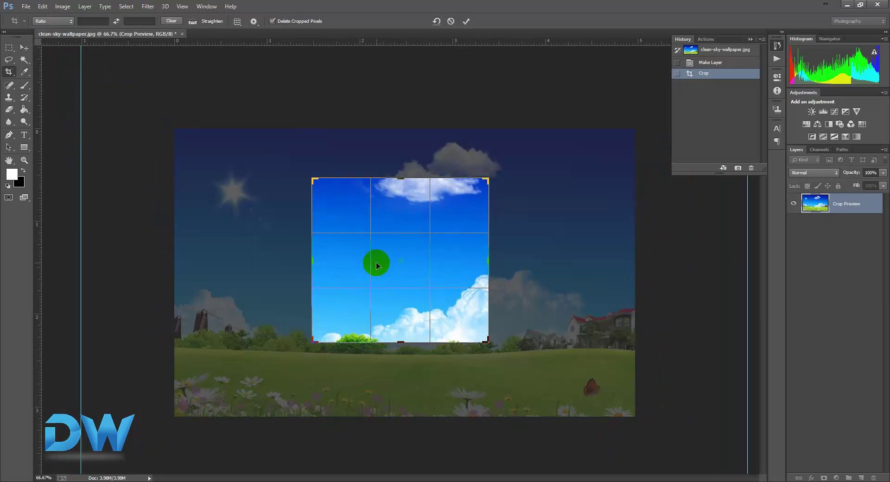
{"action": "left_click", "coordinate": [466, 21]}
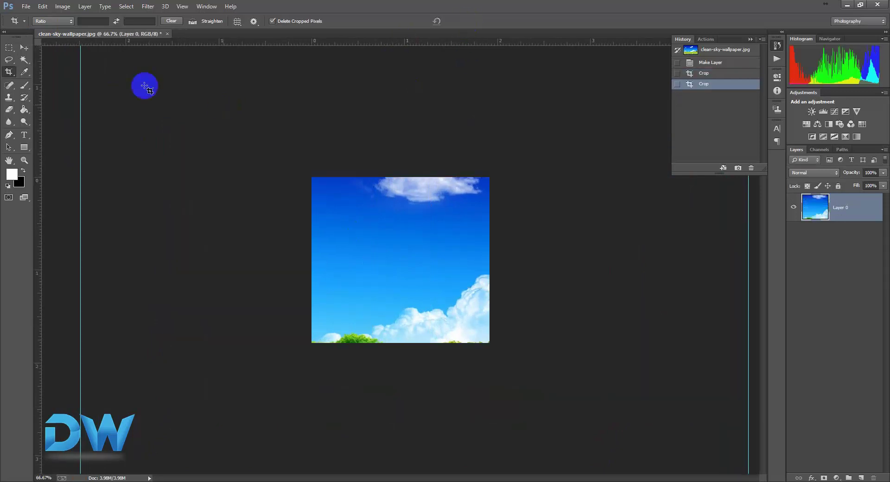
Open book.jpg as a docked document and convert its background into a regular layer with default settings.
{"action": "left_click", "coordinate": [26, 7]}
{"action": "left_click", "coordinate": [26, 26]}
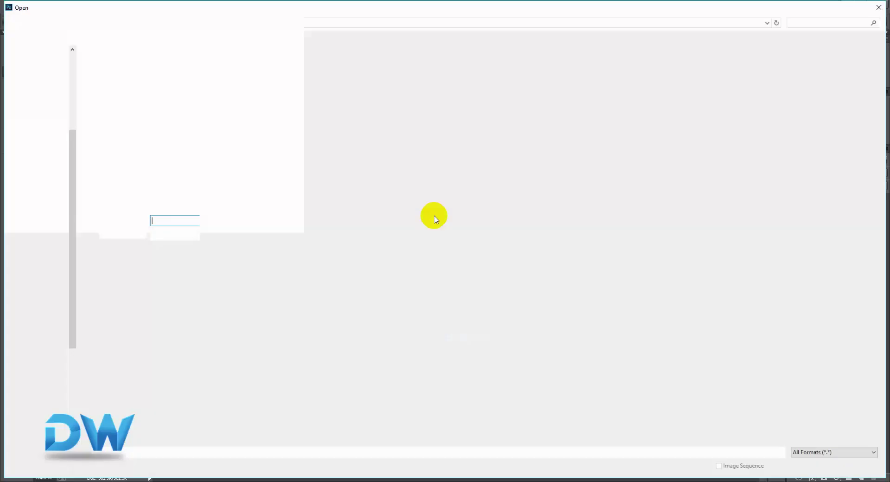
{"action": "double_click", "coordinate": [158, 80]}
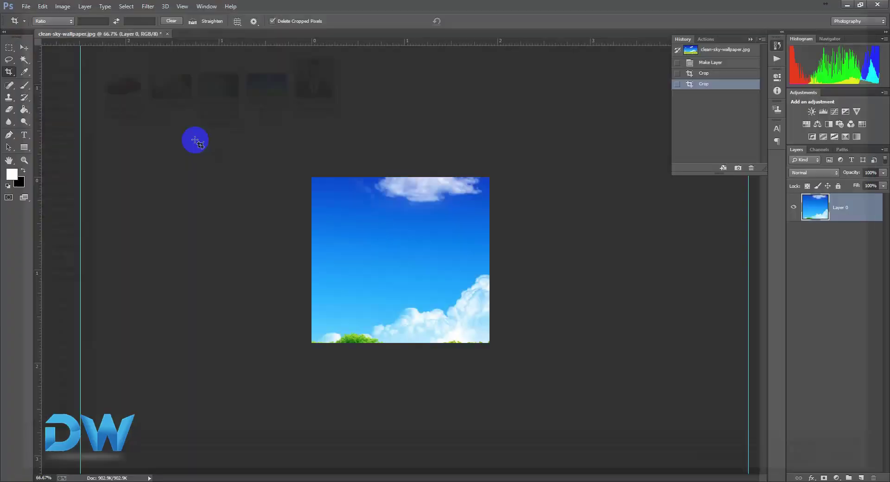
{"action": "left_click_drag", "start_coordinate": [316, 45], "coordinate": [377, 36]}
{"action": "right_click", "coordinate": [829, 203]}
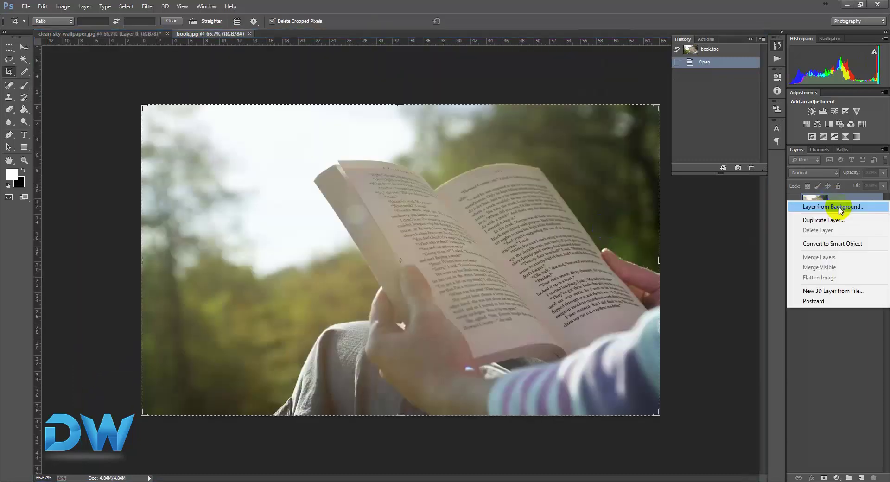
{"action": "left_click", "coordinate": [834, 205]}
{"action": "left_click", "coordinate": [521, 157]}
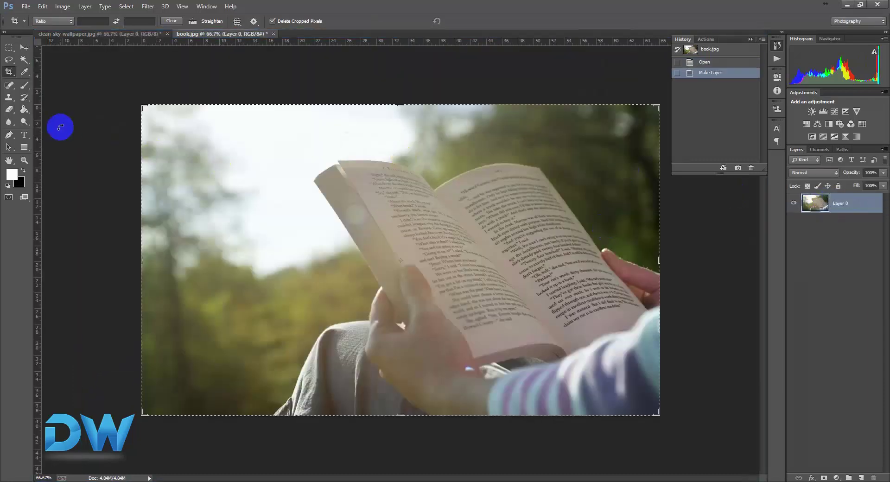
Perspective-crop the photo to the book's right-hand page, matching the four crop corners to the tilted page, and inspect the flattened text.
{"action": "right_click", "coordinate": [8, 72]}
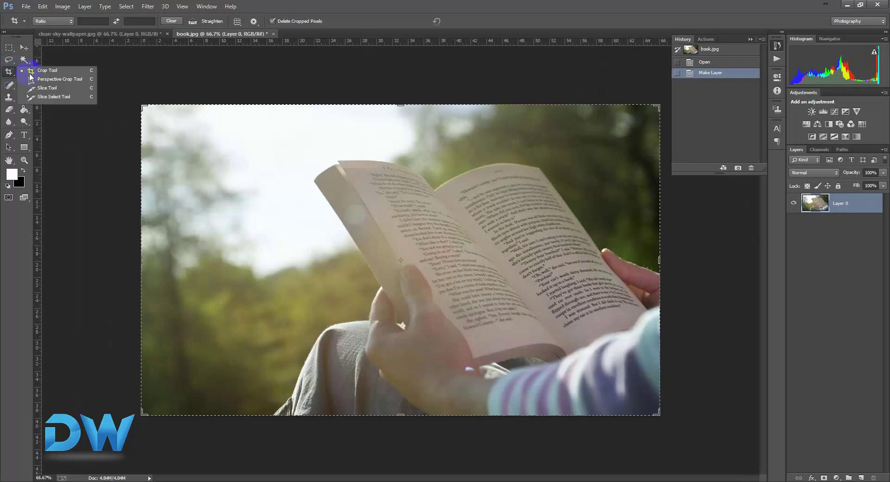
{"action": "left_click", "coordinate": [64, 80]}
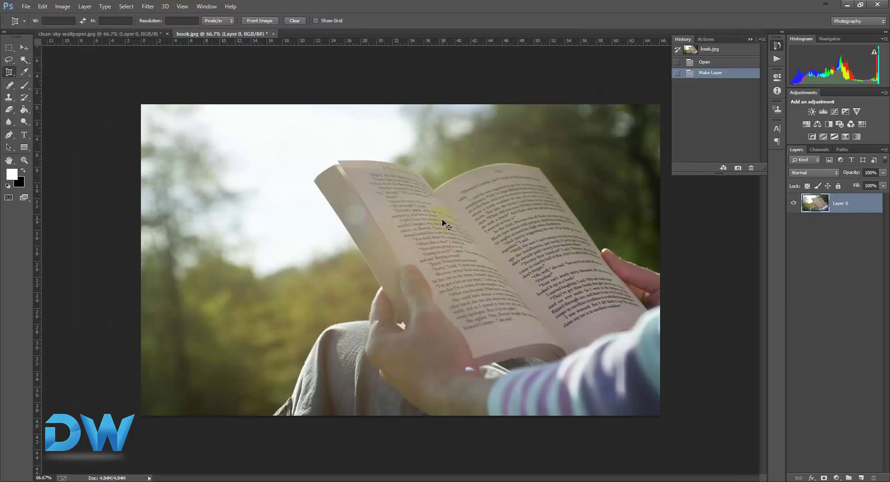
{"action": "key", "text": "ctrl+plus"}
{"action": "scroll", "coordinate": [442, 223], "scroll_direction": "down", "scroll_amount": 3}
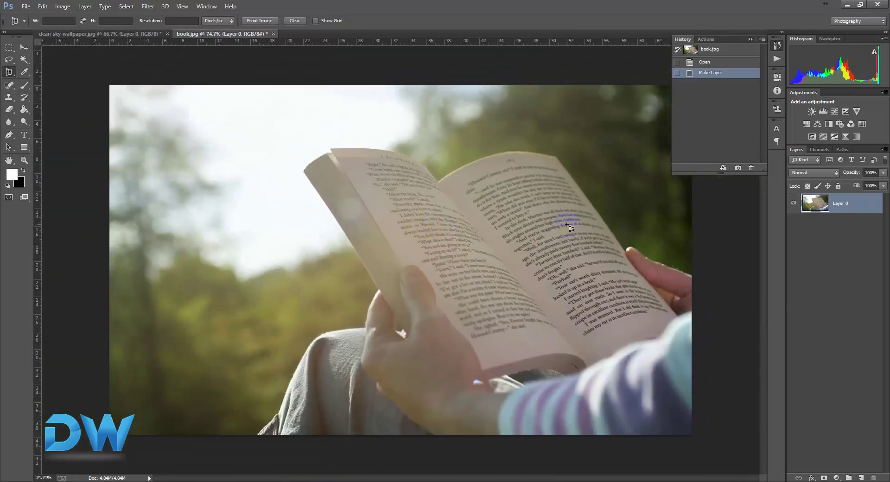
{"action": "left_click", "coordinate": [749, 40]}
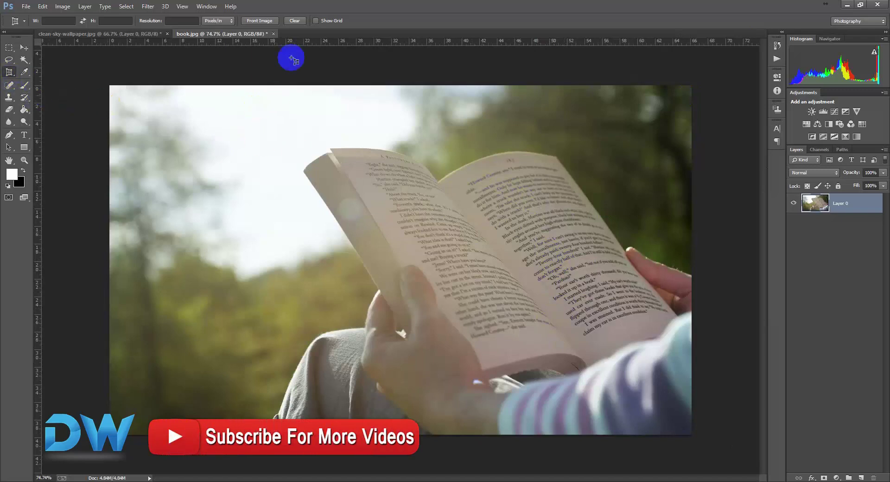
{"action": "left_click", "coordinate": [259, 21]}
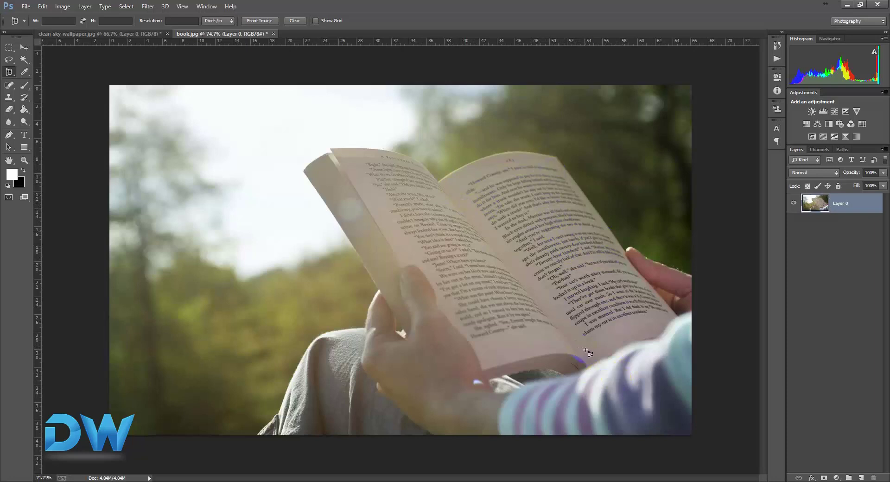
{"action": "left_click", "coordinate": [451, 181]}
{"action": "left_click_drag", "start_coordinate": [531, 152], "coordinate": [677, 321]}
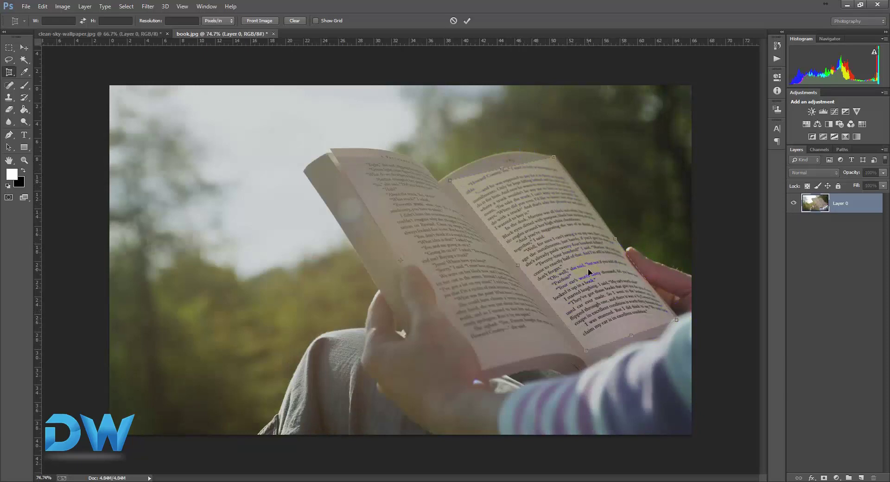
{"action": "left_click", "coordinate": [467, 21]}
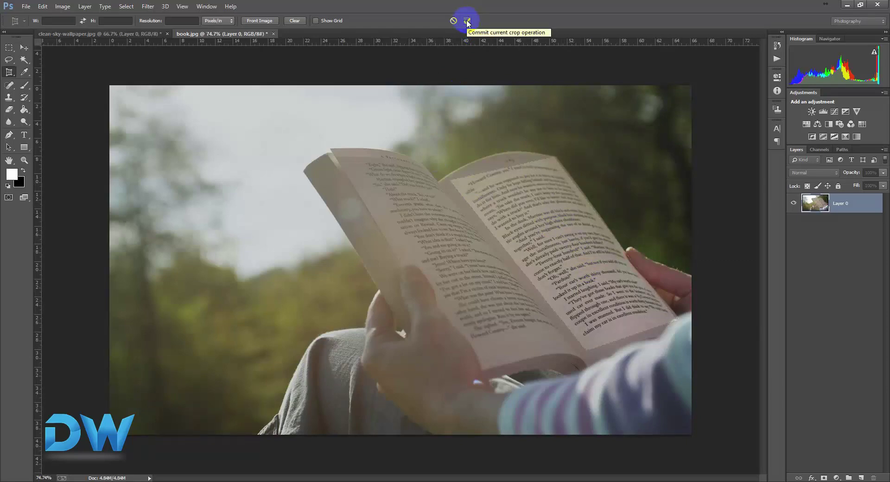
{"action": "left_click", "coordinate": [467, 21]}
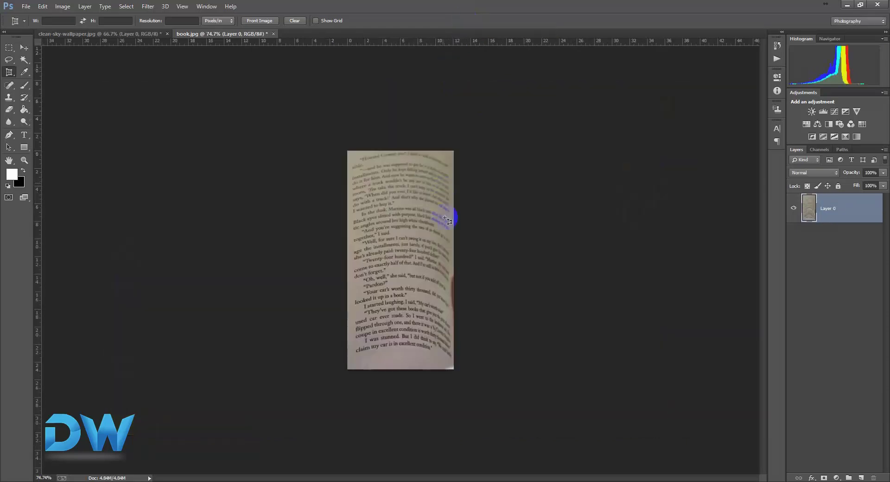
{"action": "left_click", "coordinate": [408, 246]}
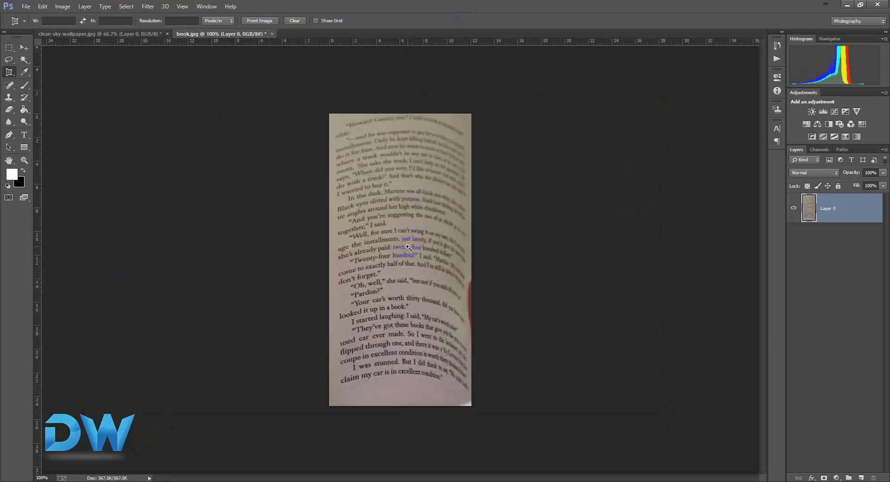
{"action": "left_click", "coordinate": [407, 247]}
{"action": "left_click_drag", "start_coordinate": [408, 244], "coordinate": [395, 243]}
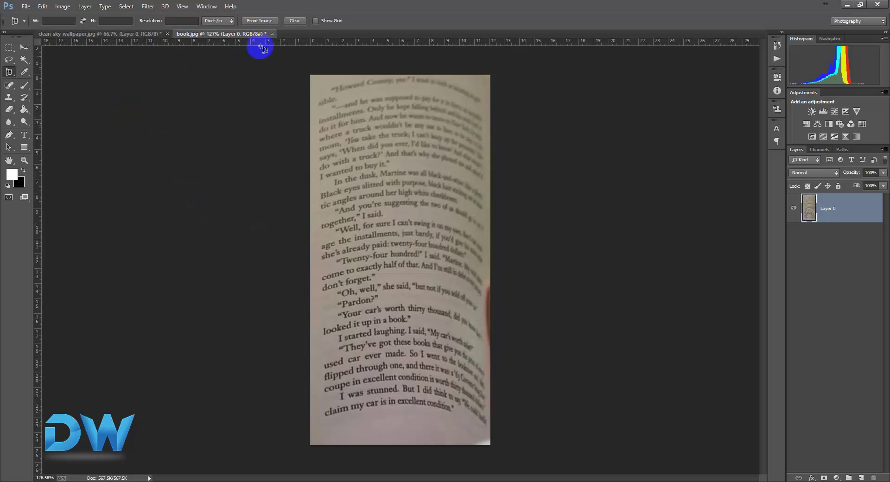
Close book.jpg and clean-sky-wallpaper.jpg without saving the changes.
{"action": "left_click", "coordinate": [272, 34]}
{"action": "left_click", "coordinate": [433, 185]}
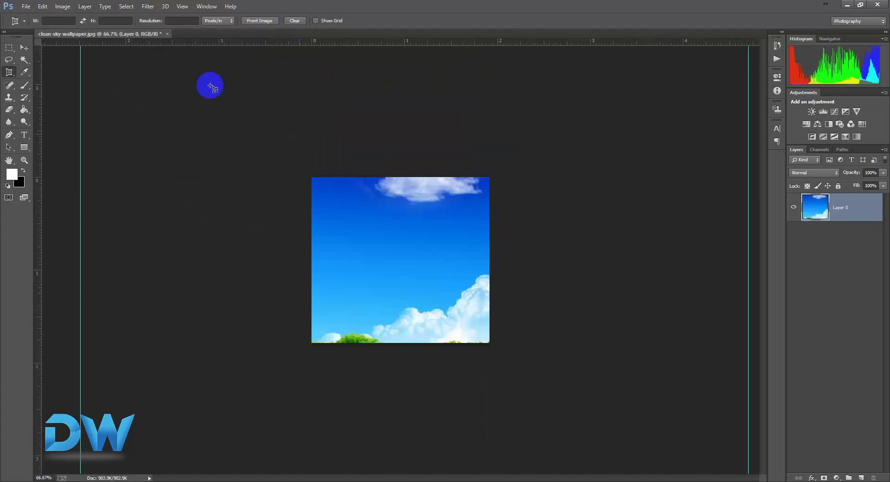
{"action": "left_click", "coordinate": [167, 34]}
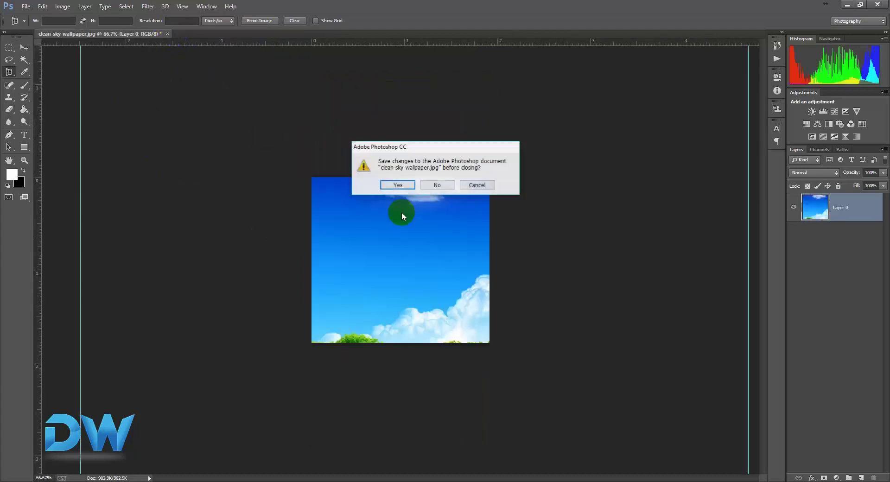
{"action": "left_click", "coordinate": [432, 185]}
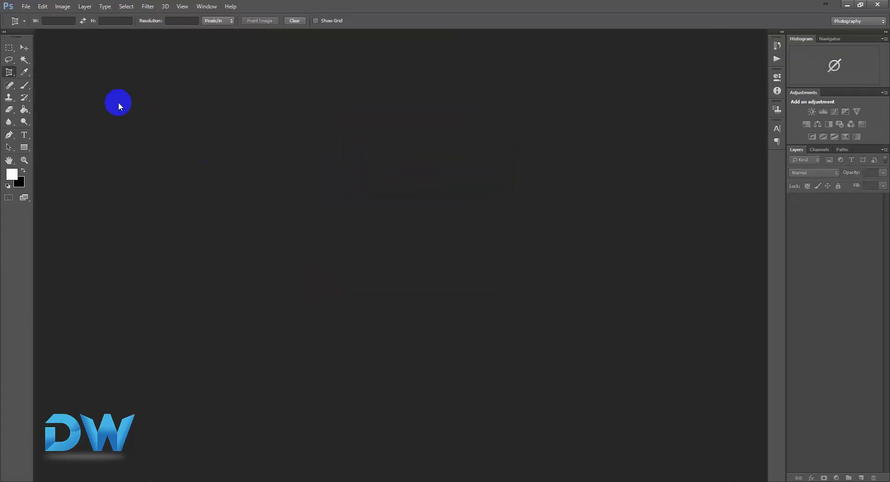
{"action": "left_click", "coordinate": [25, 6]}
{"action": "left_click", "coordinate": [28, 25]}
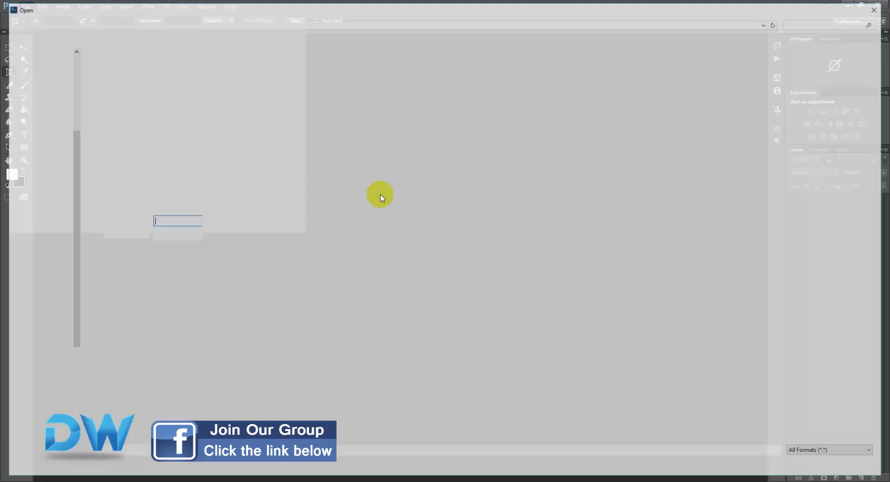
{"action": "double_click", "coordinate": [308, 79]}
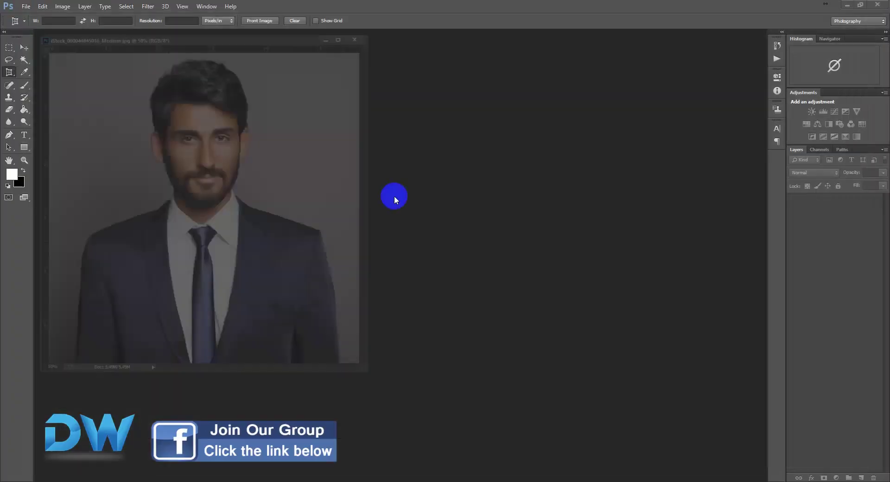
{"action": "left_click_drag", "start_coordinate": [267, 32], "coordinate": [454, 33]}
{"action": "left_click", "coordinate": [859, 216]}
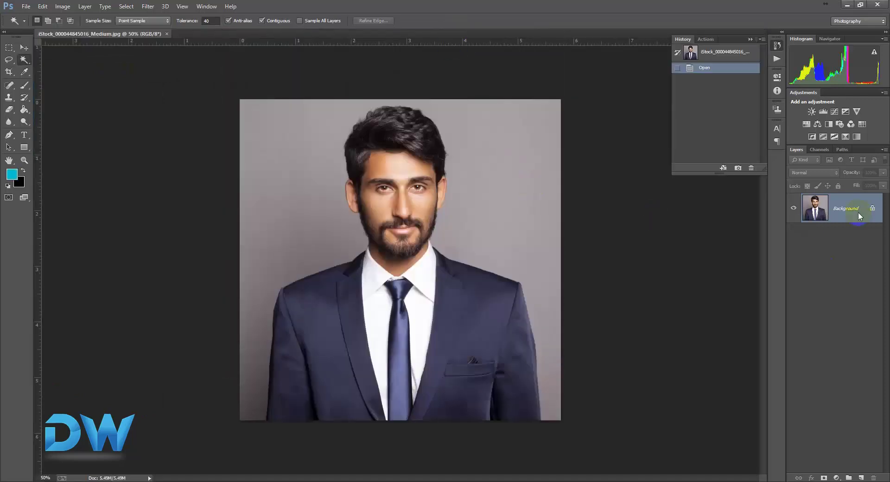
{"action": "right_click", "coordinate": [858, 216]}
{"action": "left_click", "coordinate": [855, 221]}
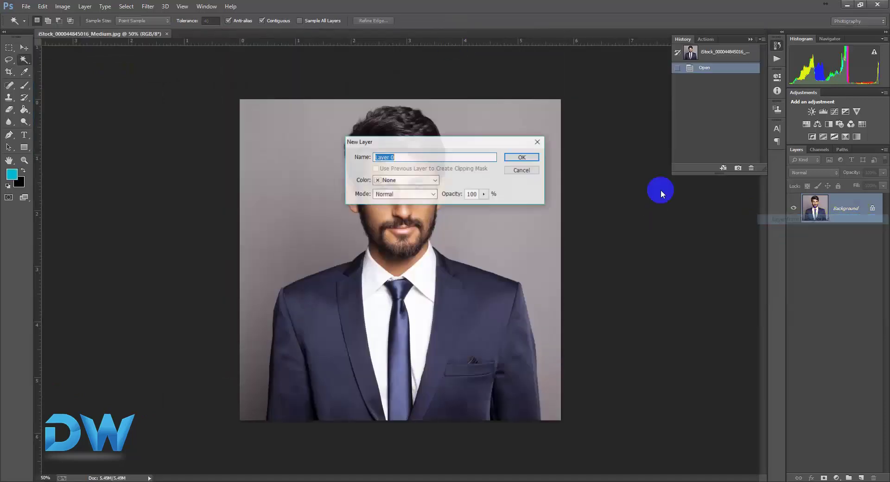
{"action": "left_click", "coordinate": [532, 159]}
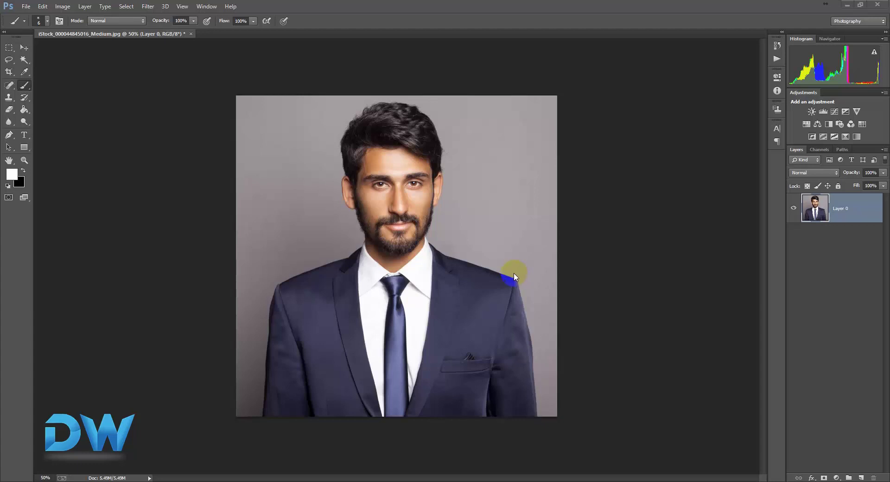
Try a Brightness/Contrast adjustment on the portrait with brightness 23 and contrast 42, and discard it.
{"action": "left_click", "coordinate": [65, 7]}
{"action": "left_click", "coordinate": [82, 30]}
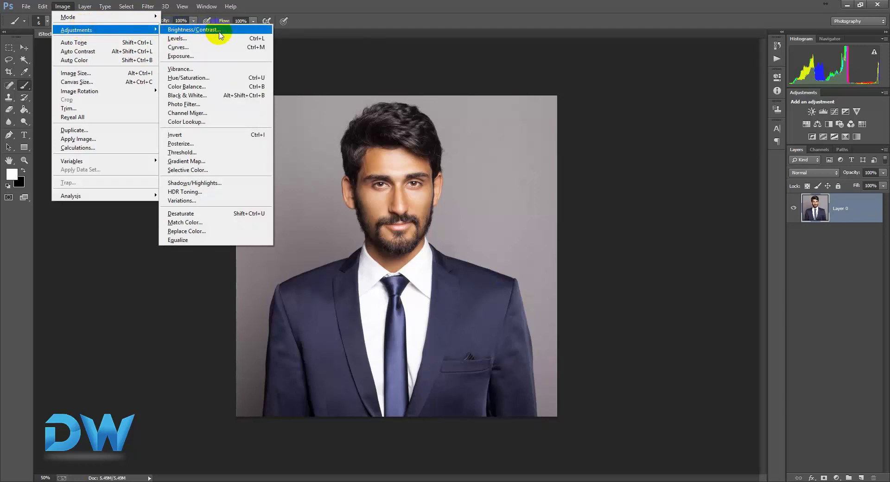
{"action": "left_click", "coordinate": [195, 30]}
{"action": "left_click_drag", "start_coordinate": [457, 143], "coordinate": [690, 159]}
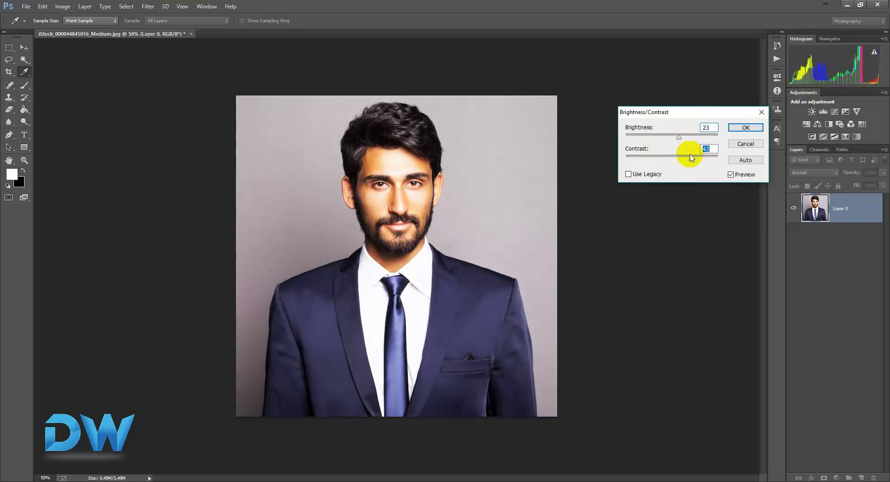
{"action": "left_click", "coordinate": [744, 144]}
{"action": "key", "text": "b"}
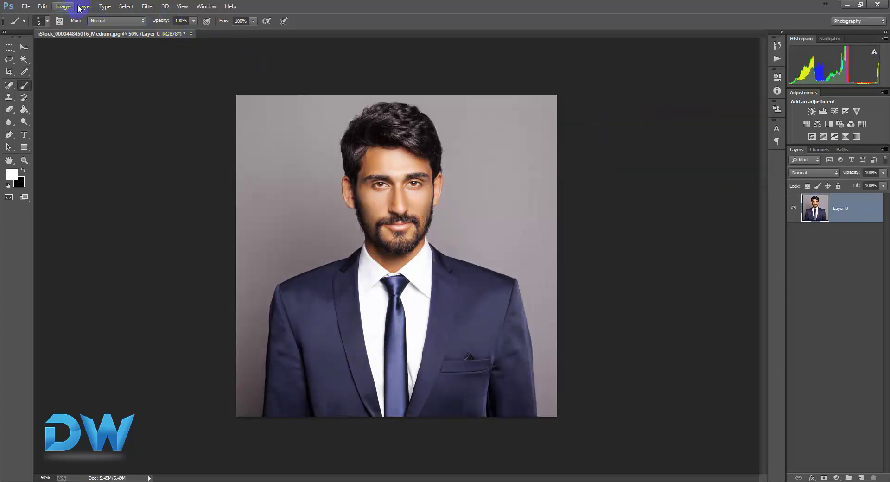
Try a Levels adjustment on the portrait, shifting the input and output black and white points and running Auto correction, and discard it.
{"action": "left_click", "coordinate": [63, 7]}
{"action": "mouse_move", "coordinate": [112, 30]}
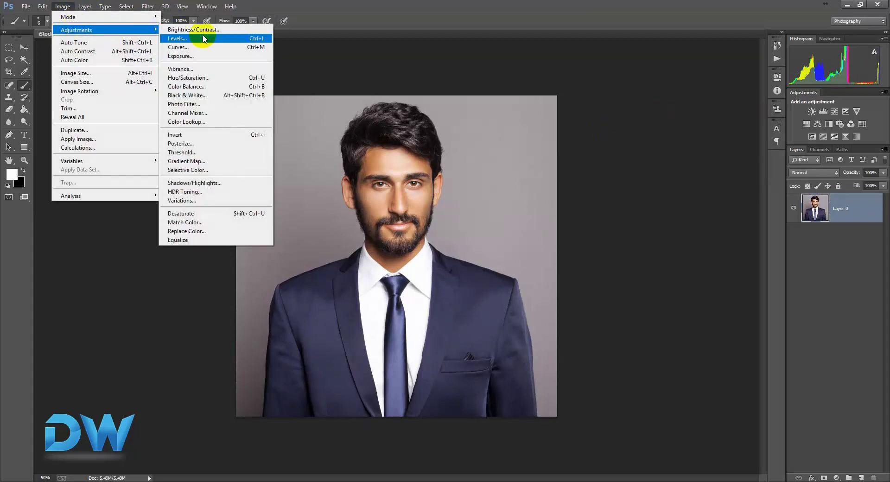
{"action": "left_click", "coordinate": [228, 37]}
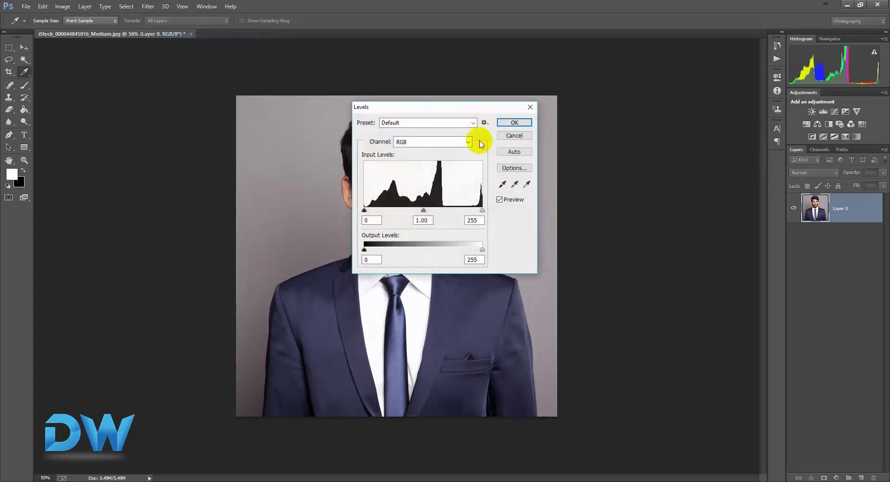
{"action": "left_click_drag", "start_coordinate": [458, 111], "coordinate": [694, 98]}
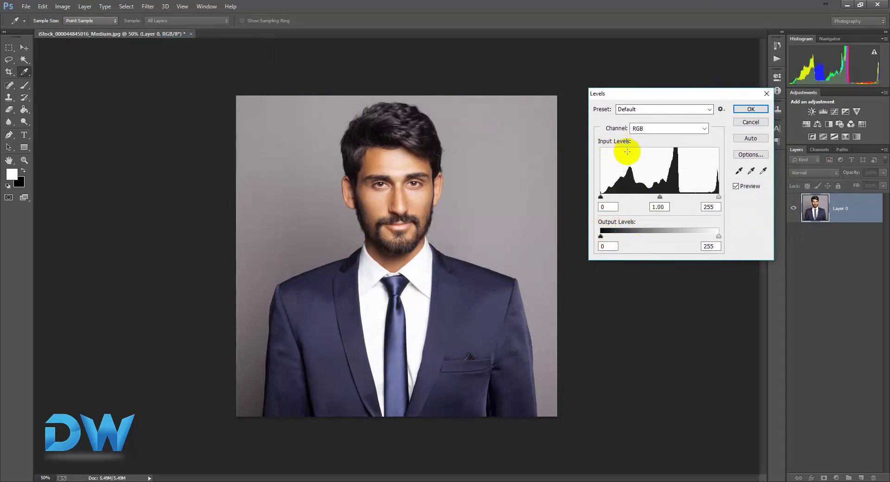
{"action": "mouse_move", "coordinate": [601, 196]}
{"action": "left_mouse_down"}
{"action": "mouse_move", "coordinate": [636, 198]}
{"action": "mouse_move", "coordinate": [597, 192]}
{"action": "left_mouse_up"}
{"action": "mouse_move", "coordinate": [719, 196]}
{"action": "left_mouse_down"}
{"action": "mouse_move", "coordinate": [695, 200]}
{"action": "mouse_move", "coordinate": [718, 198]}
{"action": "left_mouse_up"}
{"action": "mouse_move", "coordinate": [719, 238]}
{"action": "left_mouse_down"}
{"action": "mouse_move", "coordinate": [681, 237]}
{"action": "mouse_move", "coordinate": [719, 237]}
{"action": "left_mouse_up"}
{"action": "mouse_move", "coordinate": [601, 237]}
{"action": "left_mouse_down"}
{"action": "mouse_move", "coordinate": [634, 239]}
{"action": "mouse_move", "coordinate": [597, 234]}
{"action": "left_mouse_up"}
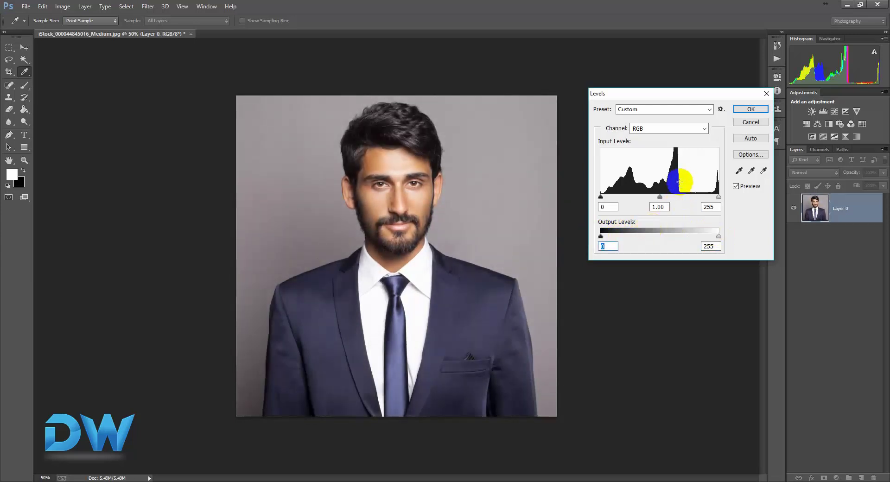
{"action": "left_click", "coordinate": [596, 200]}
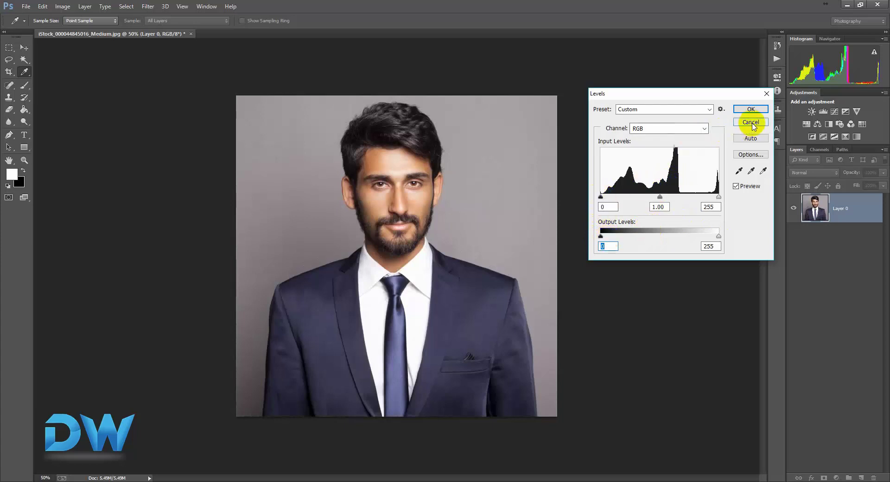
{"action": "left_click", "coordinate": [752, 140]}
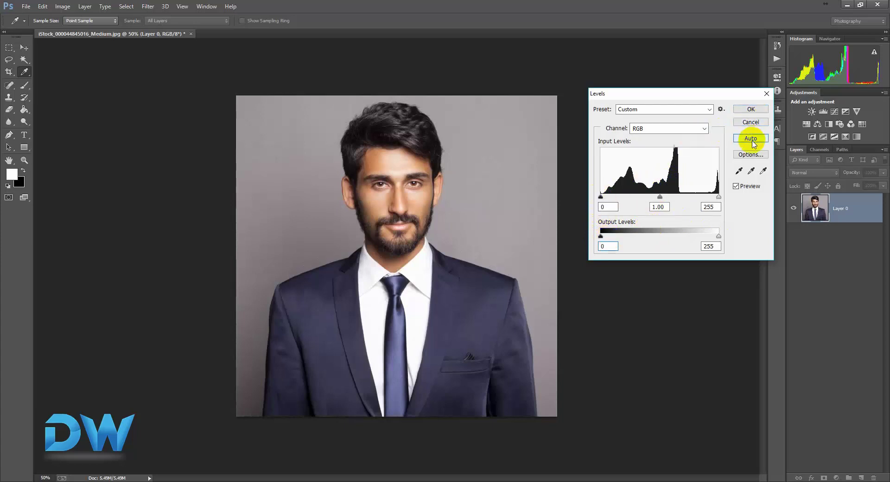
{"action": "left_click", "coordinate": [751, 123]}
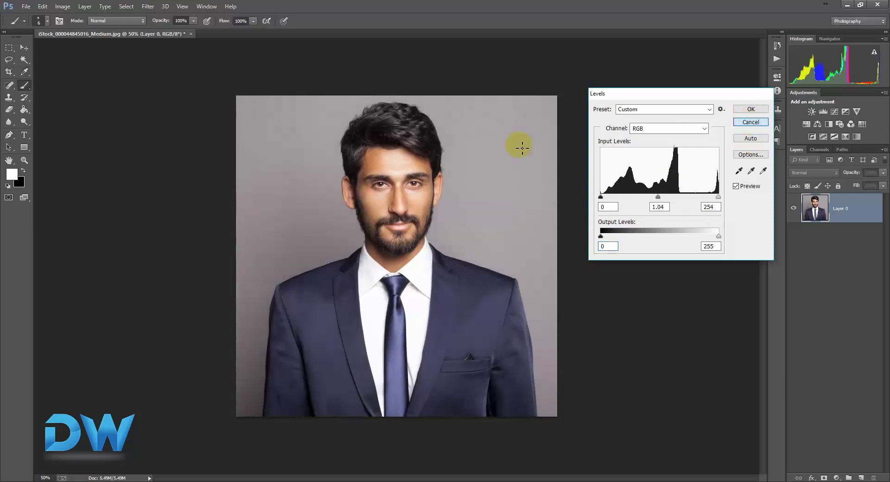
Brighten the portrait's midtones slightly with a Curves adjustment by raising the middle of the RGB curve.
{"action": "left_click", "coordinate": [63, 6]}
{"action": "mouse_move", "coordinate": [103, 30]}
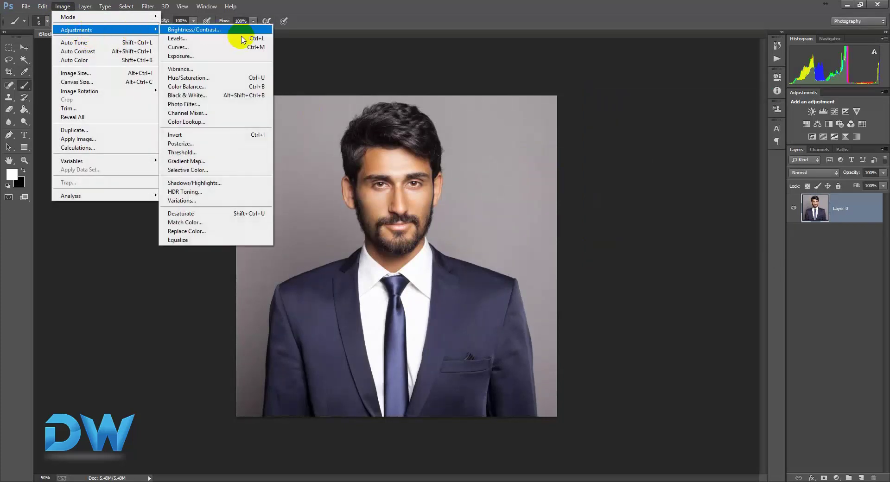
{"action": "left_click", "coordinate": [222, 51]}
{"action": "left_click_drag", "start_coordinate": [510, 89], "coordinate": [695, 76]}
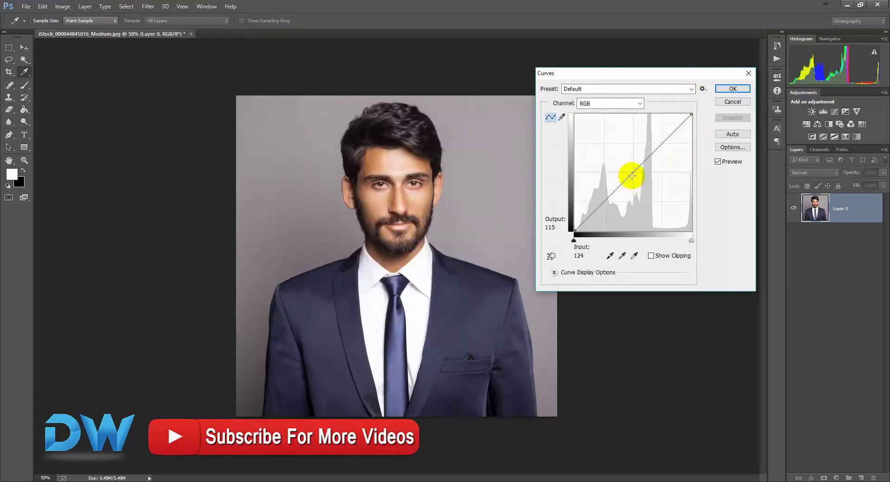
{"action": "mouse_move", "coordinate": [630, 174]}
{"action": "left_mouse_down"}
{"action": "mouse_move", "coordinate": [626, 151]}
{"action": "mouse_move", "coordinate": [600, 175]}
{"action": "mouse_move", "coordinate": [649, 127]}
{"action": "mouse_move", "coordinate": [622, 139]}
{"action": "mouse_move", "coordinate": [602, 171]}
{"action": "mouse_move", "coordinate": [602, 151]}
{"action": "mouse_move", "coordinate": [630, 155]}
{"action": "mouse_move", "coordinate": [645, 143]}
{"action": "mouse_move", "coordinate": [620, 159]}
{"action": "mouse_move", "coordinate": [629, 166]}
{"action": "left_mouse_up"}
{"action": "left_click", "coordinate": [732, 89]}
{"action": "key", "text": "shift+F6"}
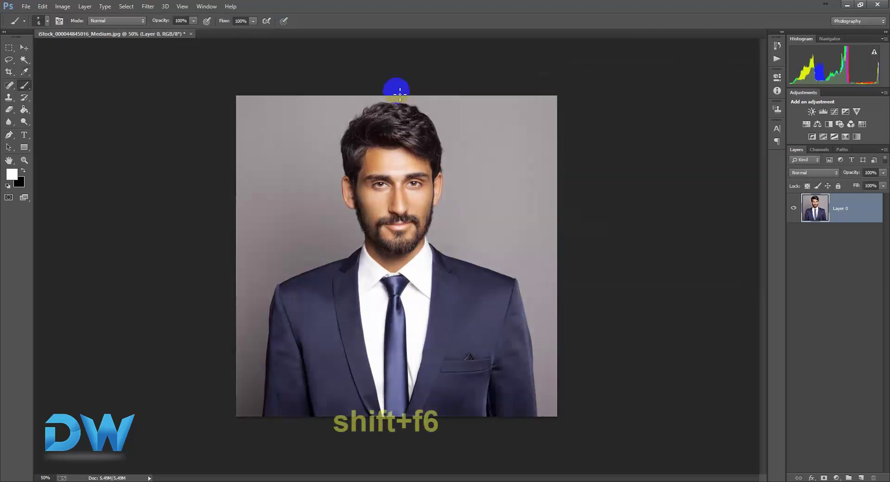
Apply the Auto Contrast and Auto Color corrections to the portrait layer.
{"action": "left_click", "coordinate": [62, 6]}
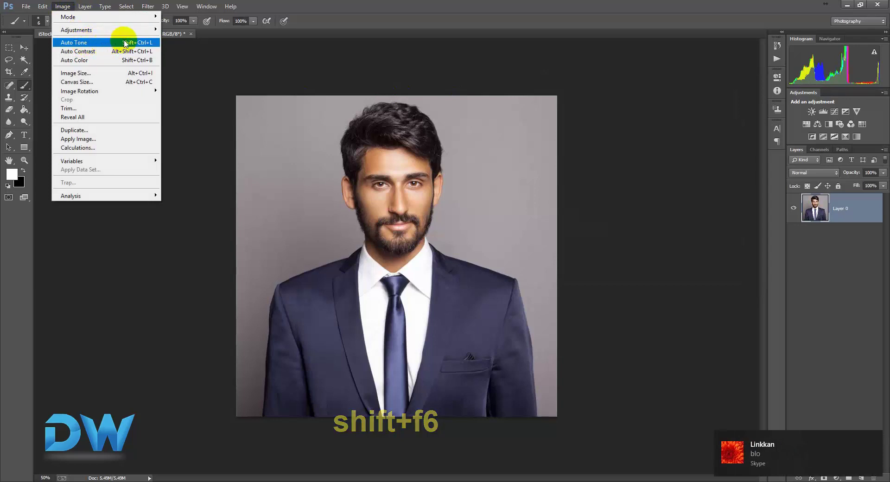
{"action": "left_click", "coordinate": [373, 217]}
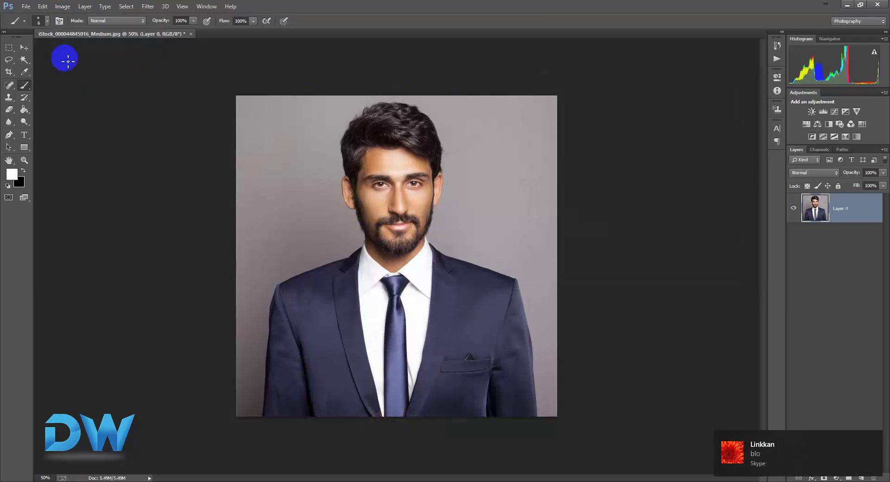
{"action": "left_click", "coordinate": [63, 6]}
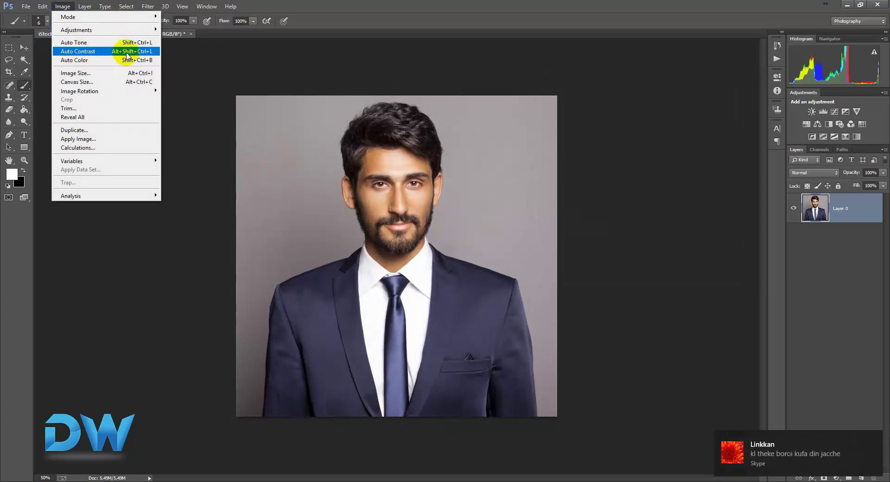
{"action": "left_click", "coordinate": [126, 52]}
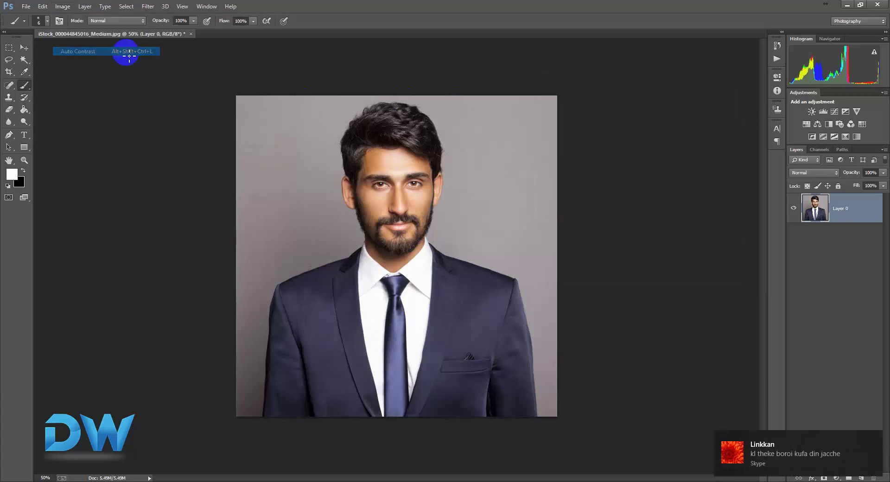
{"action": "left_click", "coordinate": [63, 7]}
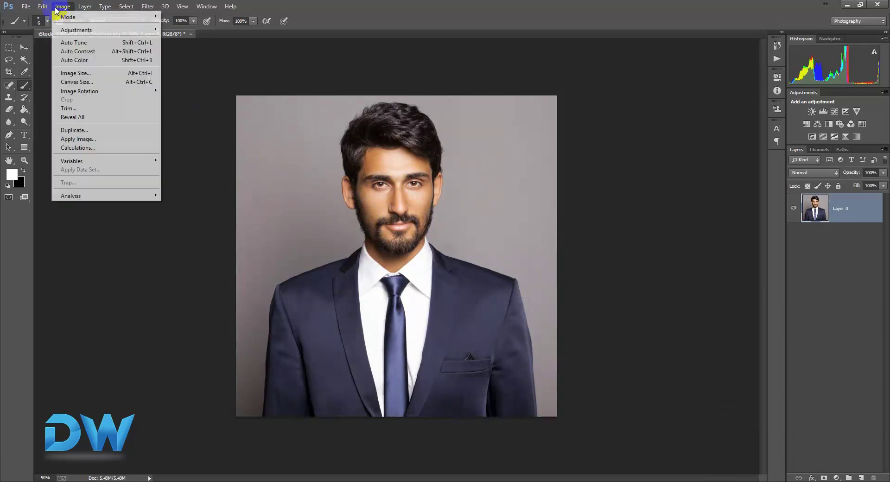
{"action": "left_click", "coordinate": [111, 66]}
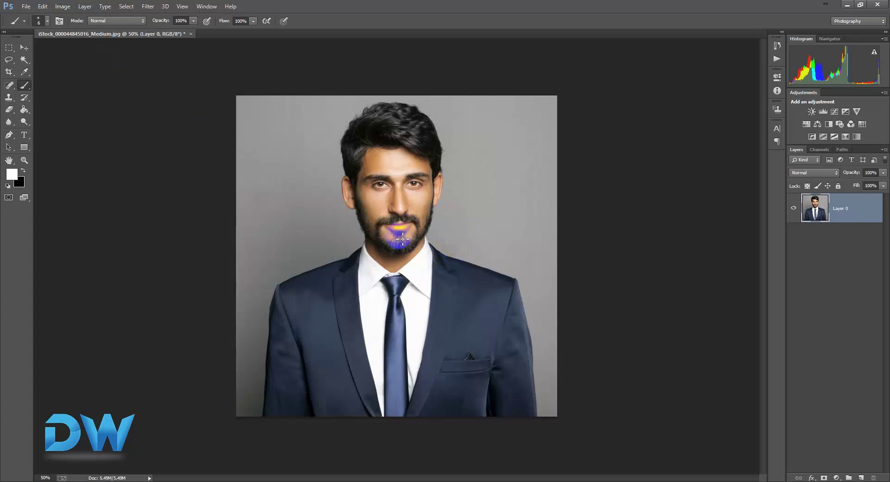
Try a Hue/Saturation adjustment on the portrait with saturation -31 and lightness +2, and discard it.
{"action": "left_click", "coordinate": [66, 10]}
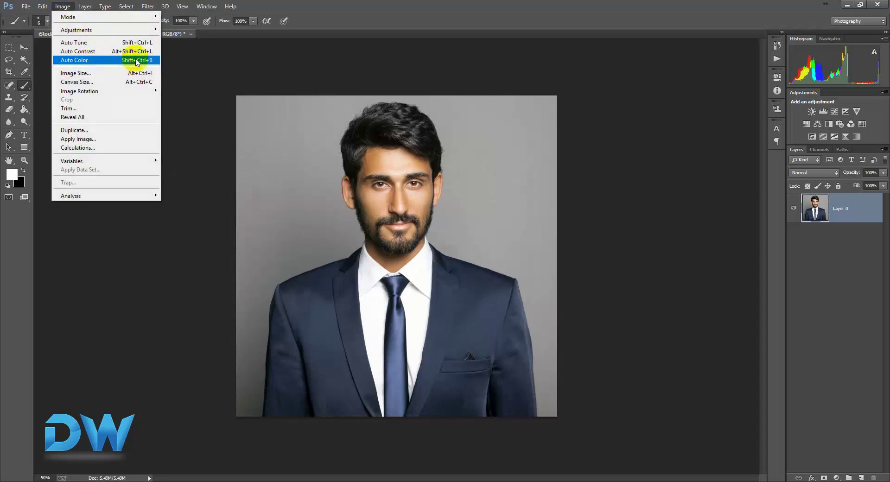
{"action": "left_click", "coordinate": [153, 65]}
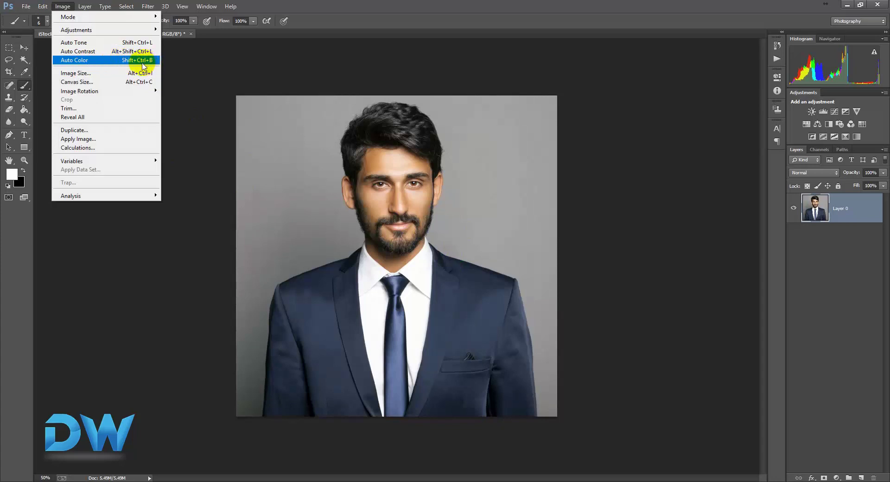
{"action": "mouse_move", "coordinate": [89, 30]}
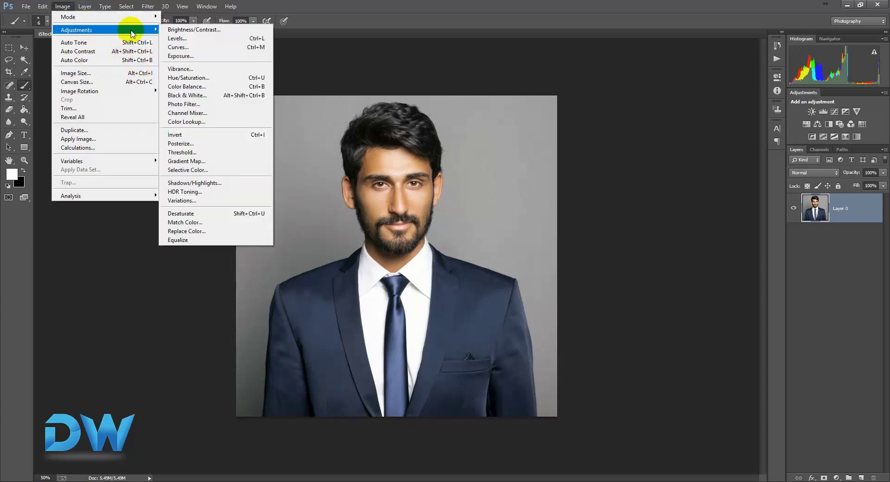
{"action": "left_click", "coordinate": [250, 82]}
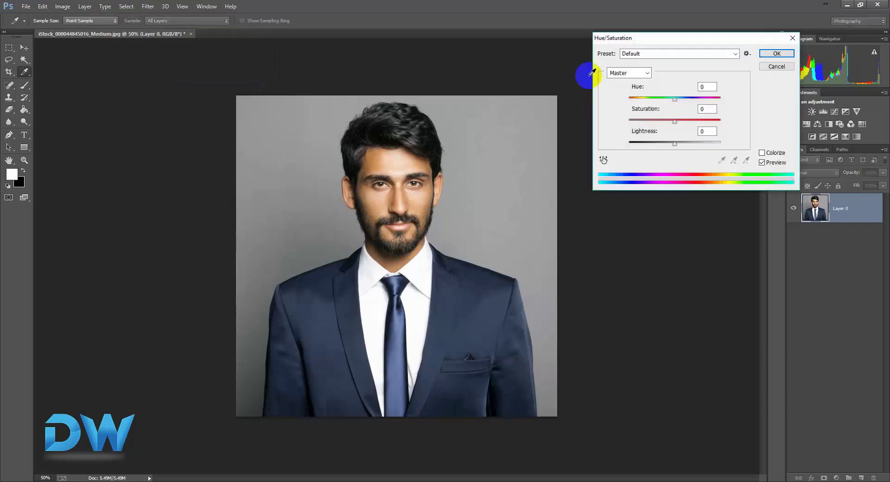
{"action": "left_click_drag", "start_coordinate": [651, 41], "coordinate": [603, 86]}
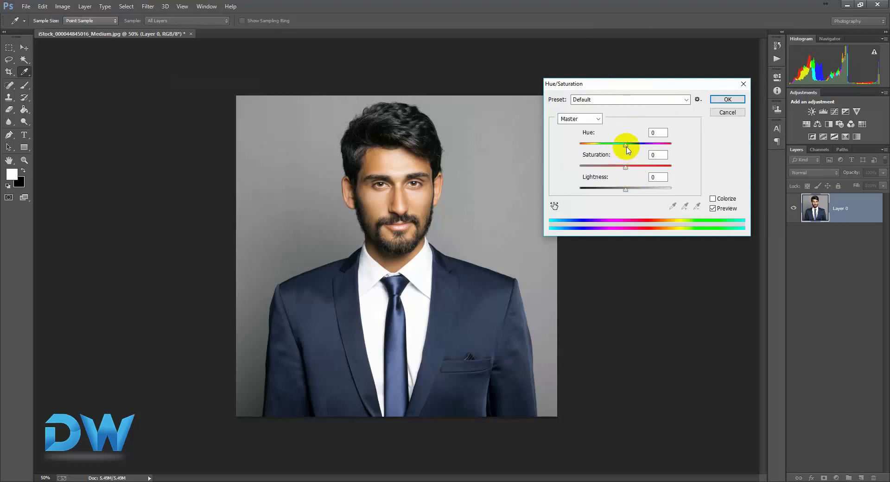
{"action": "left_click_drag", "start_coordinate": [628, 147], "coordinate": [625, 150]}
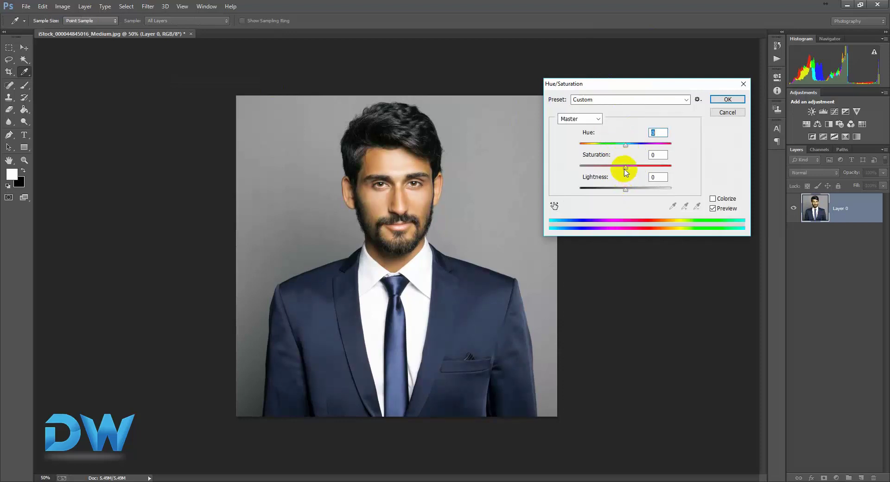
{"action": "mouse_move", "coordinate": [625, 169]}
{"action": "left_mouse_down"}
{"action": "mouse_move", "coordinate": [652, 168]}
{"action": "mouse_move", "coordinate": [575, 175]}
{"action": "mouse_move", "coordinate": [611, 176]}
{"action": "left_mouse_up"}
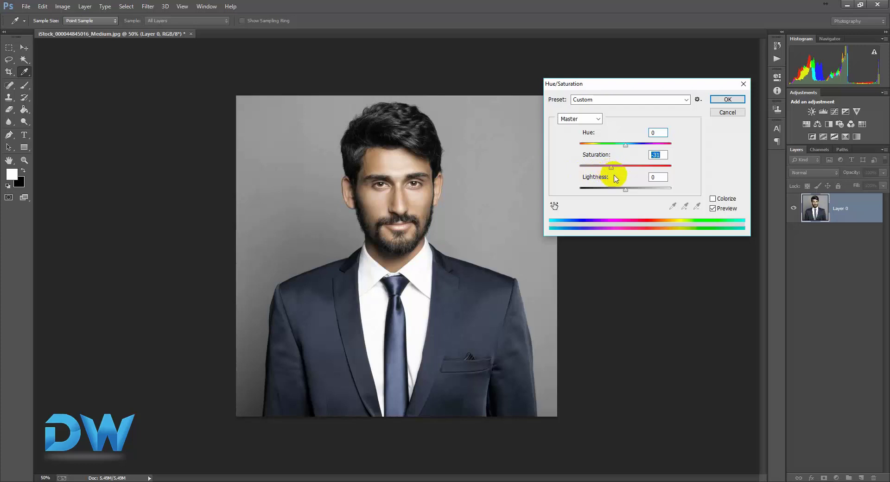
{"action": "mouse_move", "coordinate": [626, 190]}
{"action": "left_mouse_down"}
{"action": "mouse_move", "coordinate": [617, 190]}
{"action": "mouse_move", "coordinate": [626, 190]}
{"action": "left_mouse_up"}
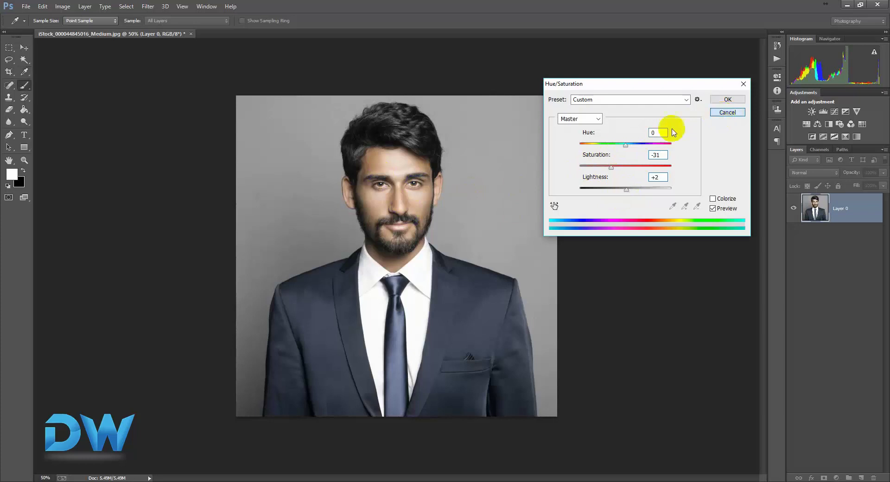
{"action": "left_click", "coordinate": [722, 116]}
Start a Black & White adjustment on the portrait layer.
{"action": "left_click", "coordinate": [63, 6]}
{"action": "mouse_move", "coordinate": [96, 33]}
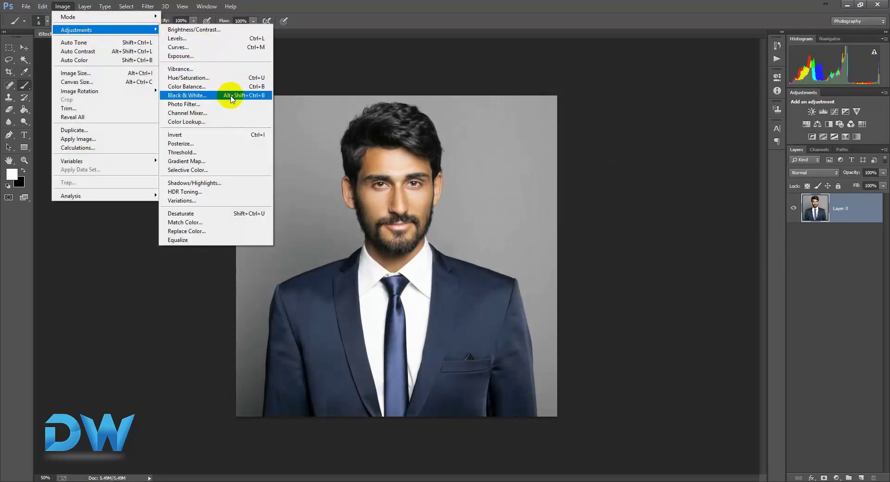
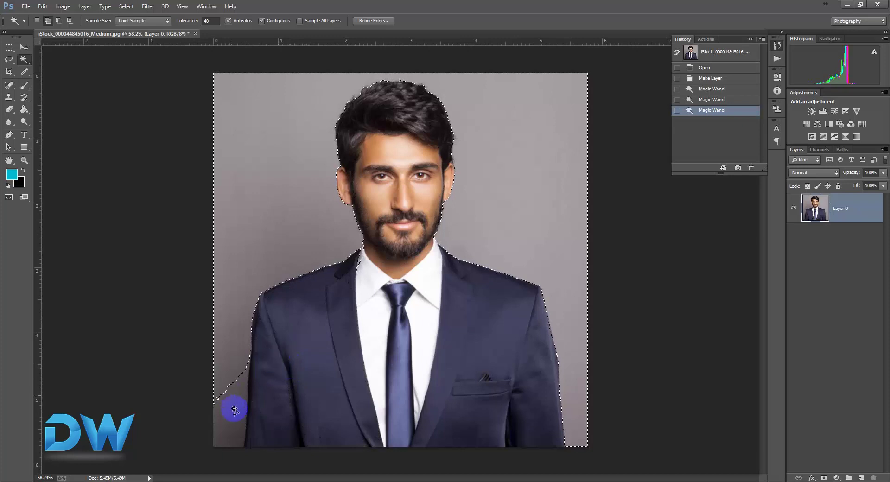
Drop the Magic Wand selection and select the gray background around the man with the Quick Selection tool.
{"action": "left_click_drag", "start_coordinate": [24, 60], "coordinate": [61, 64]}
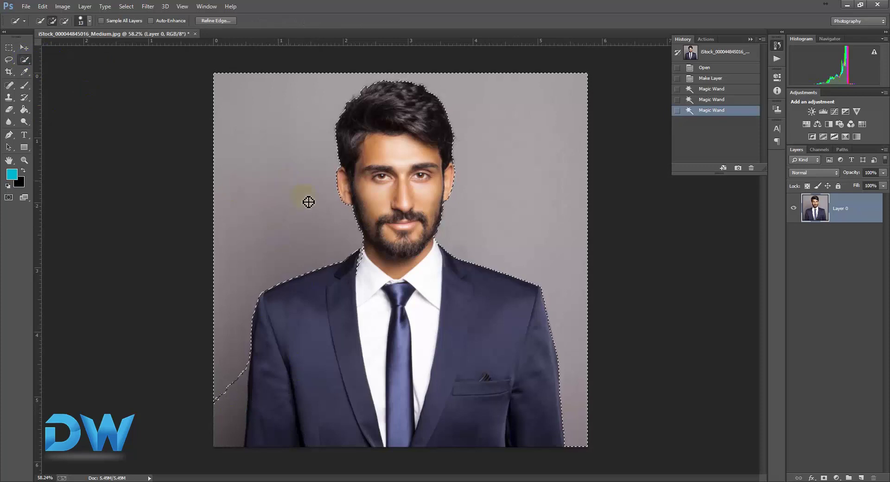
{"action": "left_click", "coordinate": [126, 6]}
{"action": "left_click", "coordinate": [134, 25]}
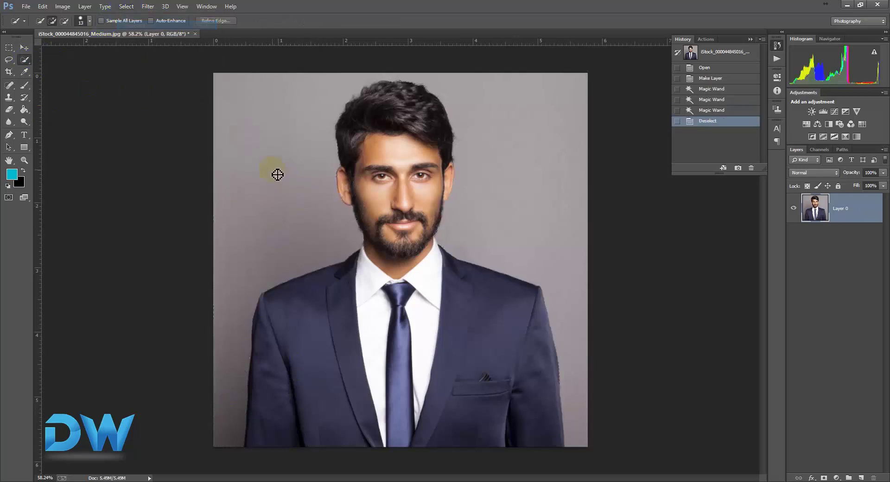
{"action": "left_click_drag", "start_coordinate": [261, 141], "coordinate": [260, 136]}
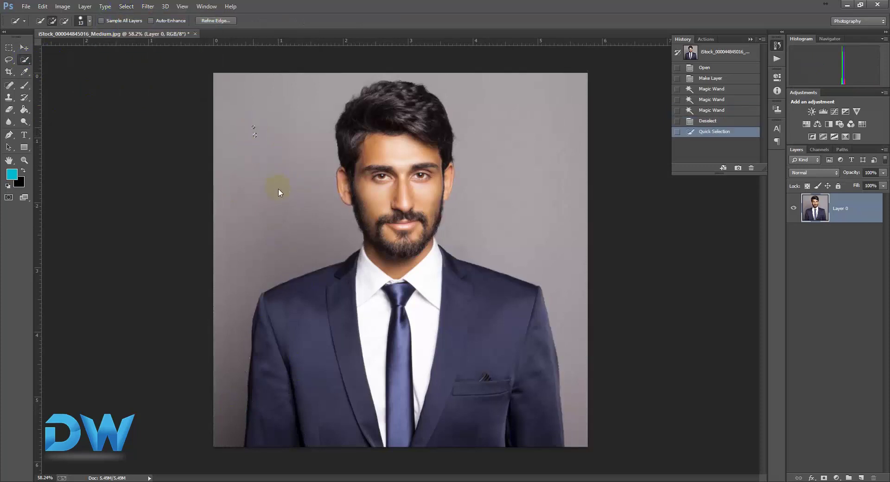
{"action": "left_click_drag", "start_coordinate": [279, 193], "coordinate": [339, 211]}
{"action": "mouse_move", "coordinate": [559, 212]}
{"action": "left_mouse_down"}
{"action": "mouse_move", "coordinate": [491, 255]}
{"action": "mouse_move", "coordinate": [489, 294]}
{"action": "left_mouse_up"}
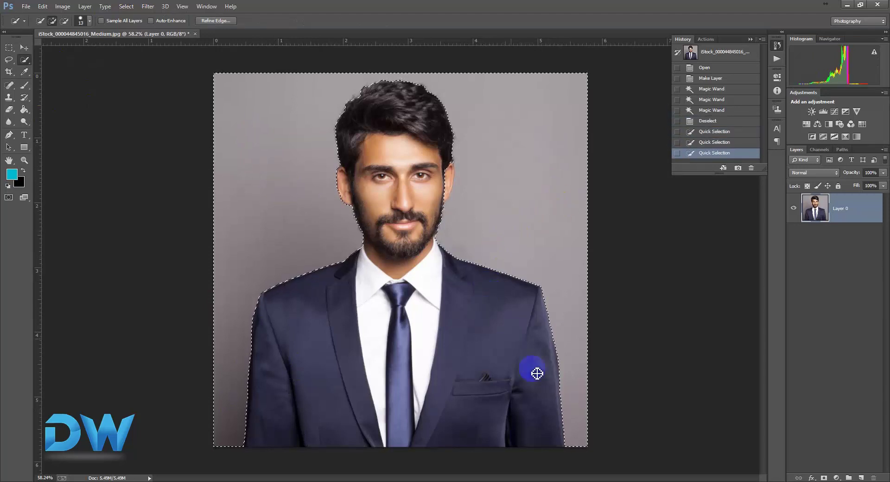
Subtract the wrongly included ear area from the background selection with the Lasso tool, following the ear's outer edge.
{"action": "key", "text": "ctrl+space"}
{"action": "mouse_move", "coordinate": [425, 204]}
{"action": "left_mouse_down"}
{"action": "mouse_move", "coordinate": [486, 174]}
{"action": "mouse_move", "coordinate": [391, 218]}
{"action": "left_mouse_up"}
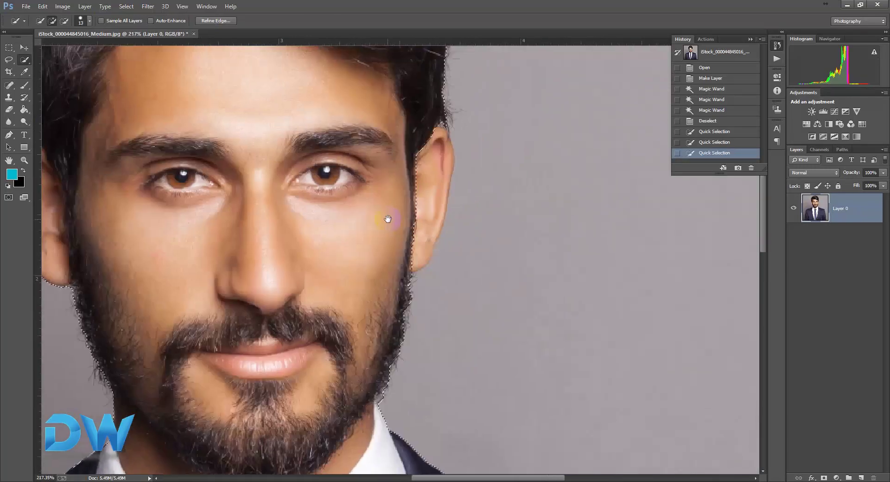
{"action": "left_click", "coordinate": [9, 60]}
{"action": "left_click", "coordinate": [46, 58]}
{"action": "left_click", "coordinate": [49, 20]}
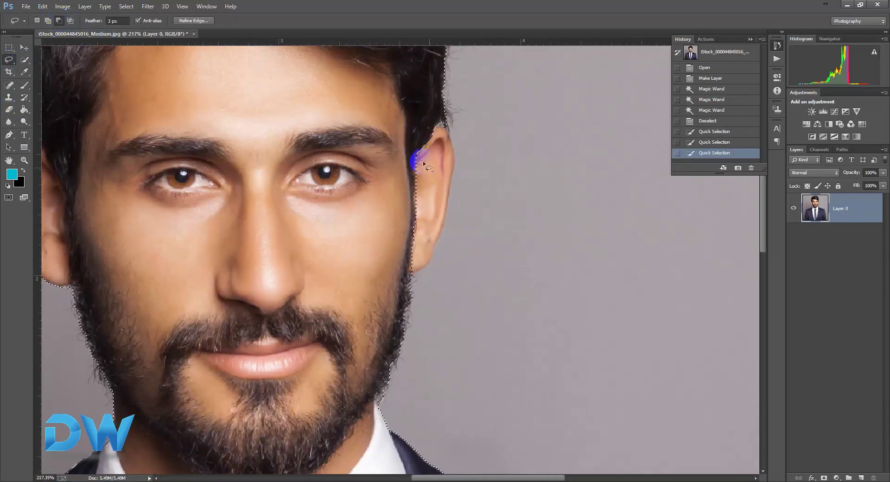
{"action": "left_click_drag", "start_coordinate": [431, 172], "coordinate": [431, 207]}
{"action": "mouse_move", "coordinate": [424, 126]}
{"action": "left_mouse_down"}
{"action": "mouse_move", "coordinate": [447, 119]}
{"action": "mouse_move", "coordinate": [450, 153]}
{"action": "left_mouse_up"}
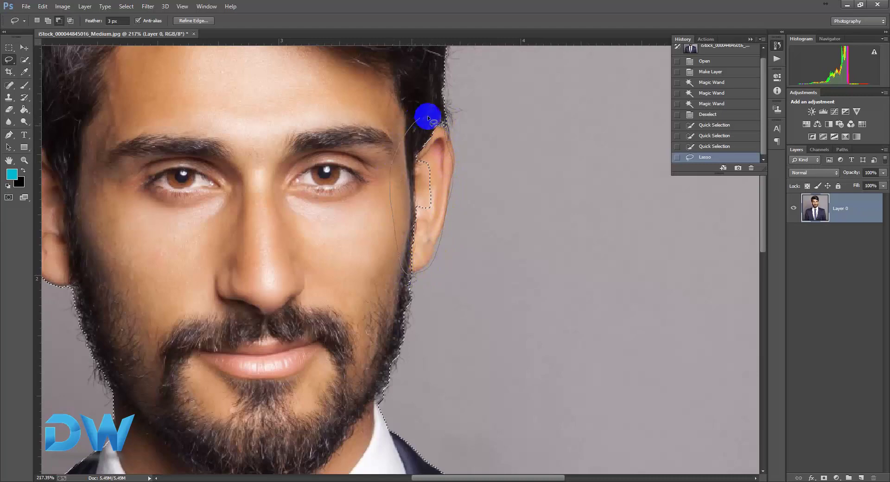
{"action": "left_click_drag", "start_coordinate": [451, 131], "coordinate": [453, 198]}
{"action": "left_click_drag", "start_coordinate": [438, 119], "coordinate": [440, 119]}
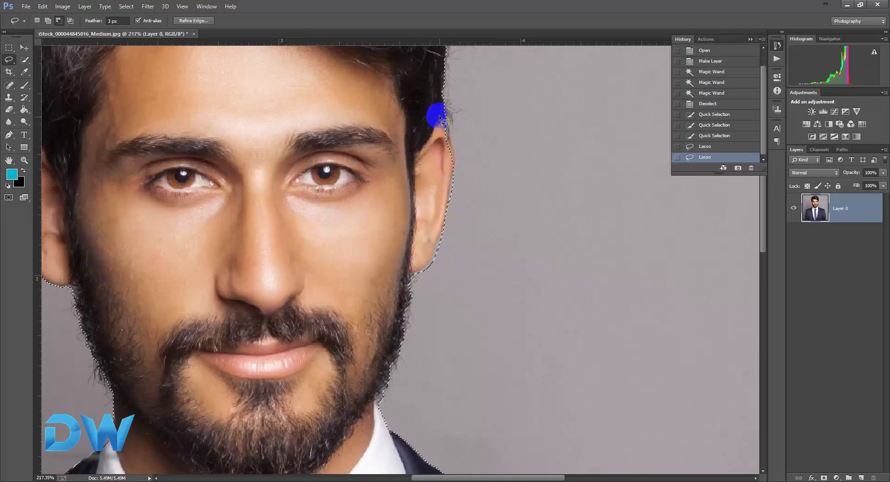
{"action": "left_click_drag", "start_coordinate": [434, 173], "coordinate": [429, 175]}
{"action": "mouse_move", "coordinate": [408, 265]}
{"action": "left_mouse_down"}
{"action": "mouse_move", "coordinate": [421, 268]}
{"action": "mouse_move", "coordinate": [401, 244]}
{"action": "mouse_move", "coordinate": [352, 219]}
{"action": "left_mouse_up"}
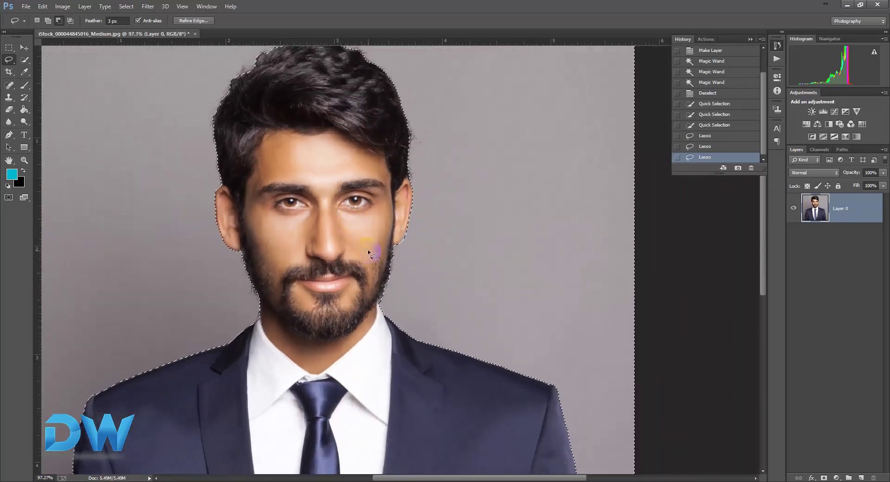
{"action": "left_click_drag", "start_coordinate": [384, 243], "coordinate": [409, 236]}
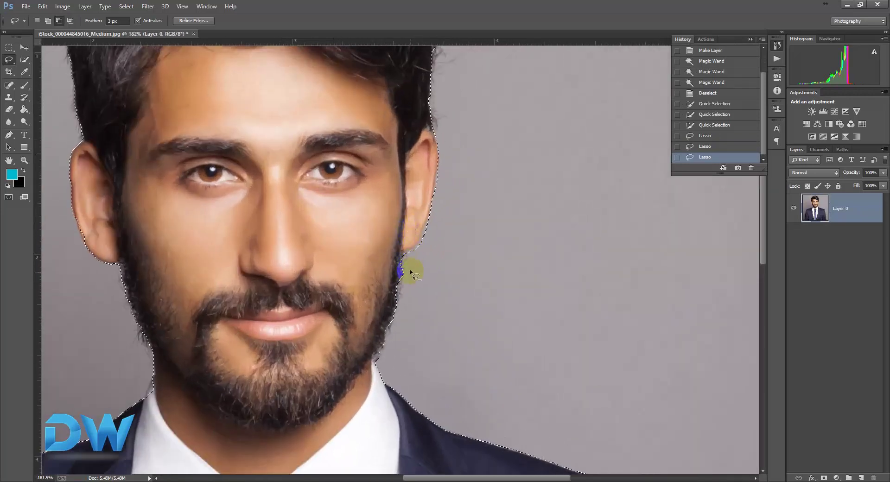
{"action": "left_click_drag", "start_coordinate": [357, 204], "coordinate": [309, 197]}
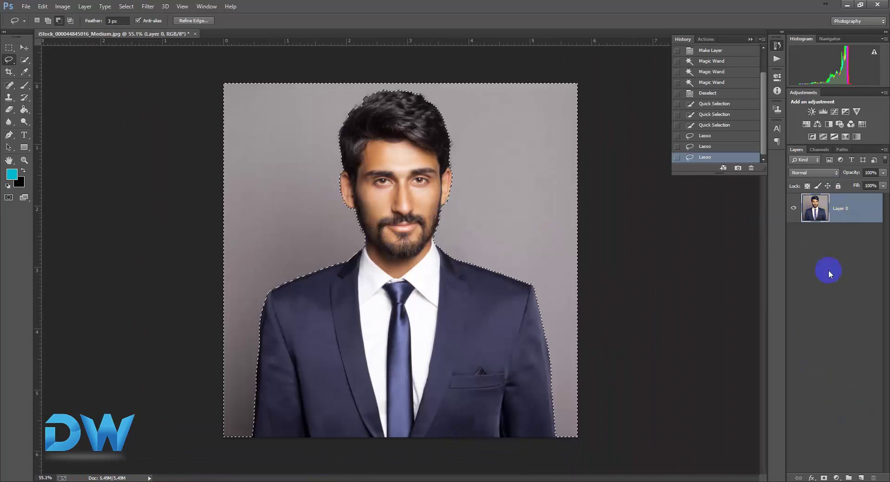
Feather the background selection on the portrait layer with a radius of 3 pixels.
{"action": "left_click", "coordinate": [831, 211]}
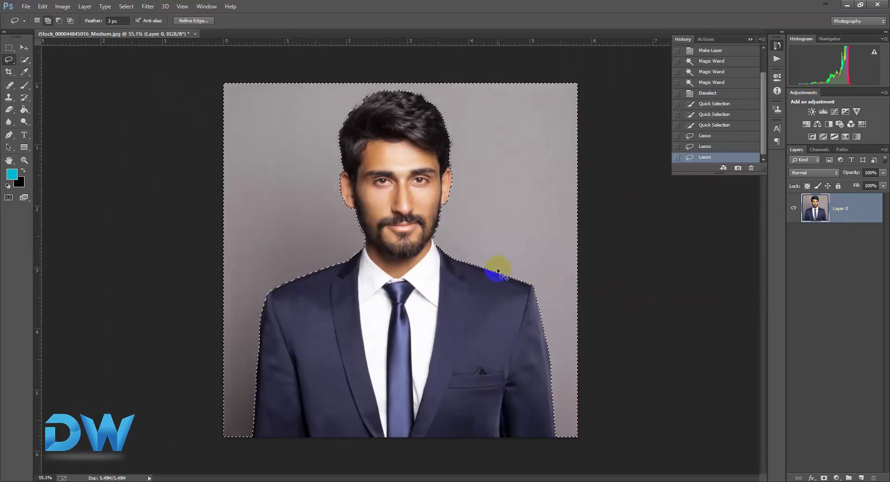
{"action": "key", "text": "shift+F6"}
{"action": "left_click_drag", "start_coordinate": [417, 151], "coordinate": [534, 183]}
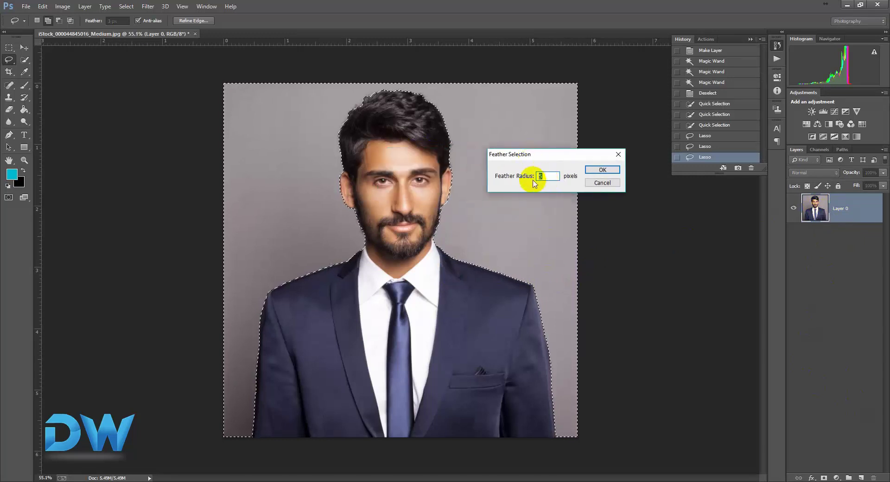
{"action": "type", "text": "3"}
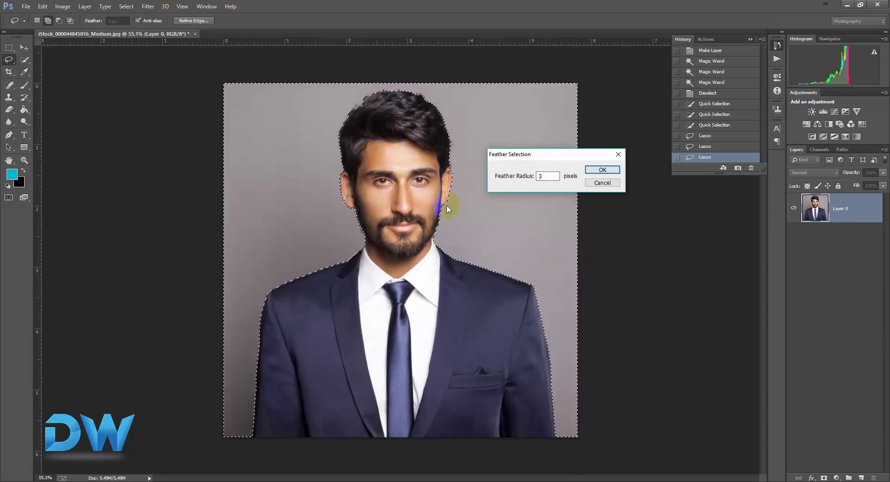
{"action": "left_click", "coordinate": [603, 169]}
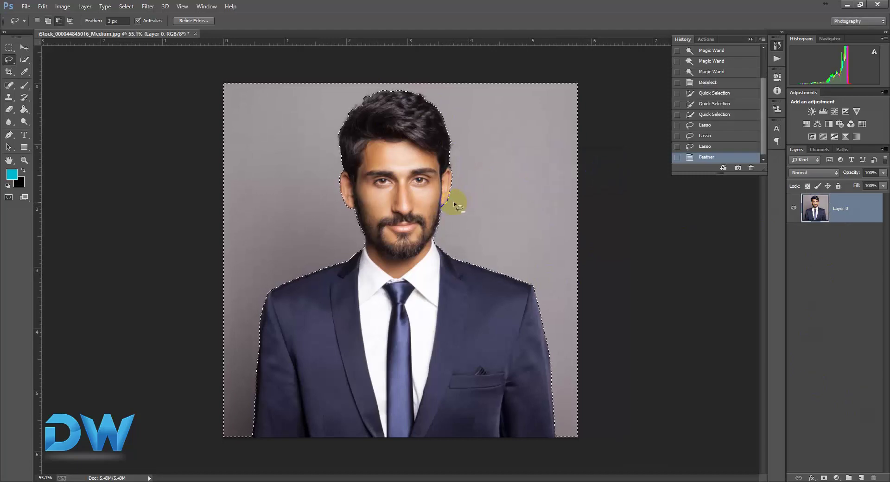
Delete the selected gray background from the portrait layer and clear the selection.
{"action": "key", "text": "Delete"}
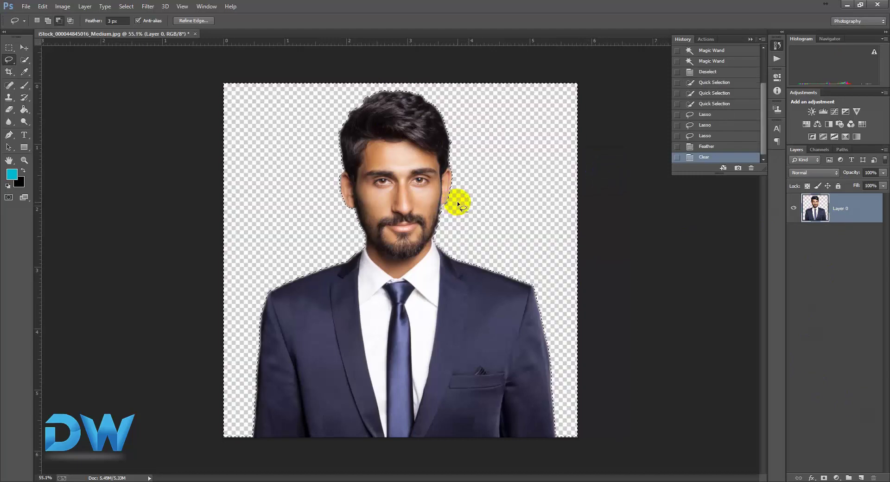
{"action": "left_click", "coordinate": [126, 6]}
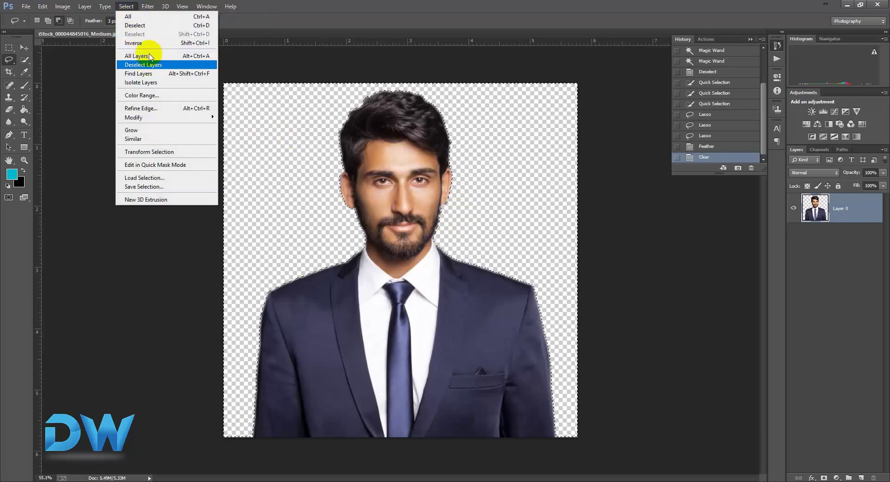
{"action": "left_click", "coordinate": [136, 25]}
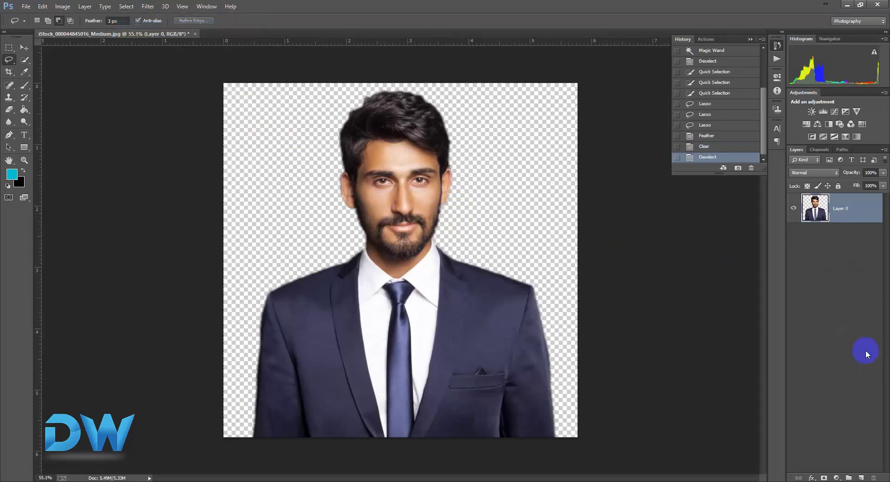
Add a new layer below the portrait and fill it with blue #0879c8 using the Paint Bucket.
{"action": "left_click", "coordinate": [861, 477]}
{"action": "left_click_drag", "start_coordinate": [834, 209], "coordinate": [840, 264]}
{"action": "left_click", "coordinate": [25, 109]}
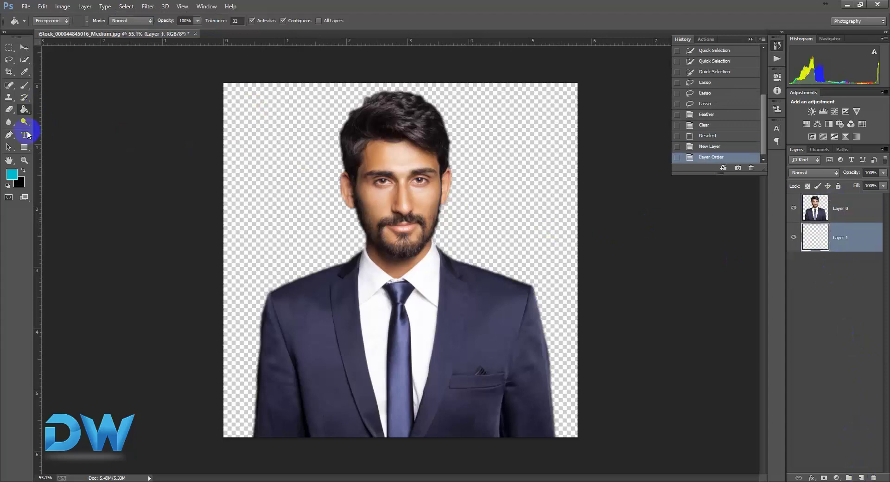
{"action": "left_click", "coordinate": [23, 183]}
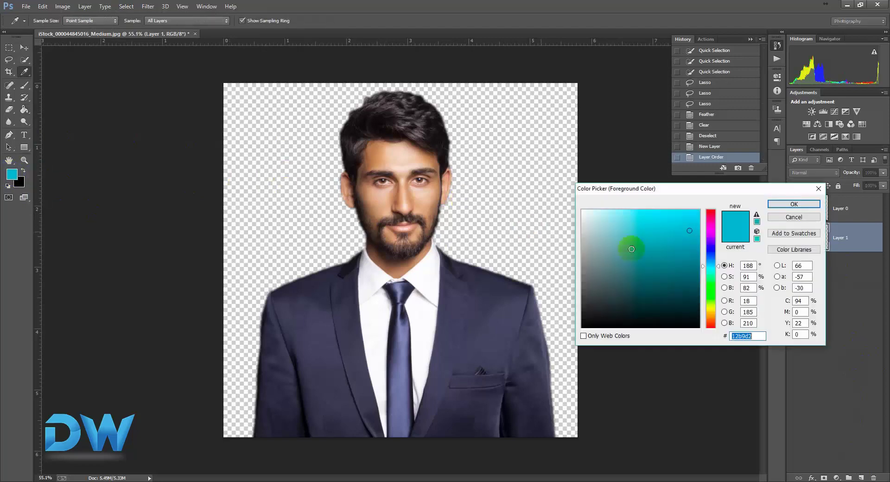
{"action": "left_click", "coordinate": [693, 246]}
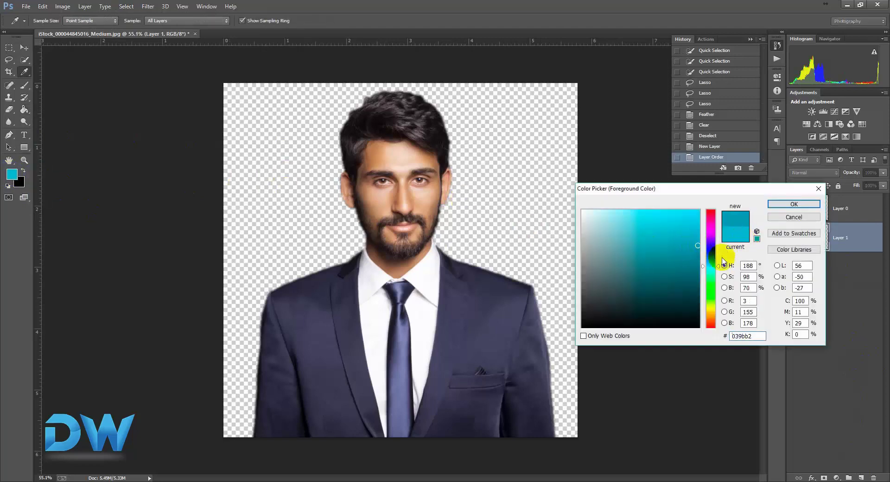
{"action": "left_click", "coordinate": [710, 260]}
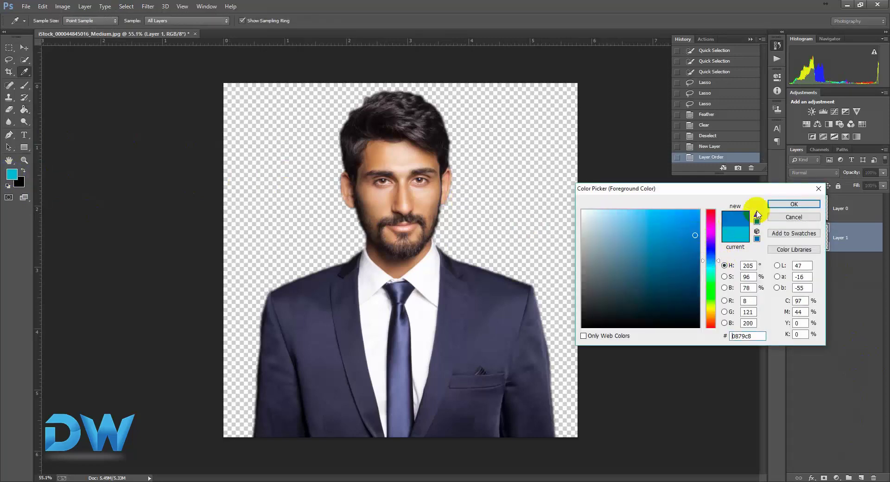
{"action": "left_click", "coordinate": [780, 209]}
{"action": "left_click", "coordinate": [533, 190]}
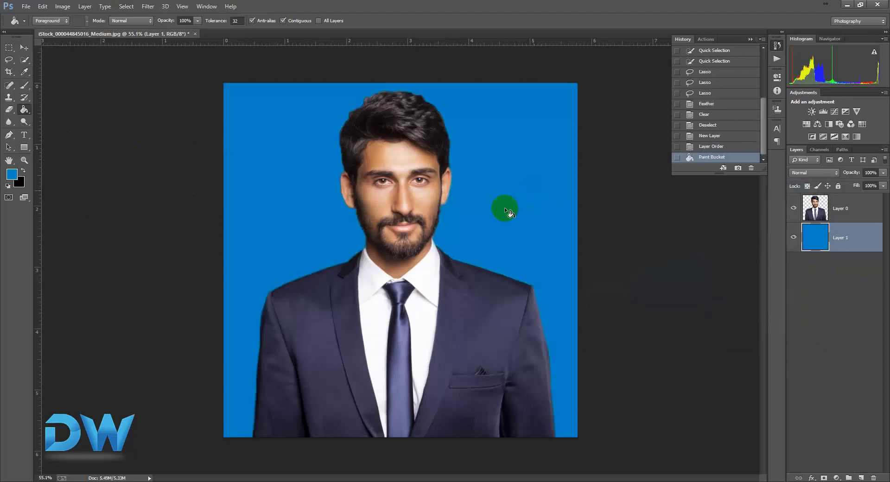
{"action": "left_click", "coordinate": [408, 188], "text": "ctrl"}
{"action": "left_click_drag", "start_coordinate": [455, 185], "coordinate": [441, 218]}
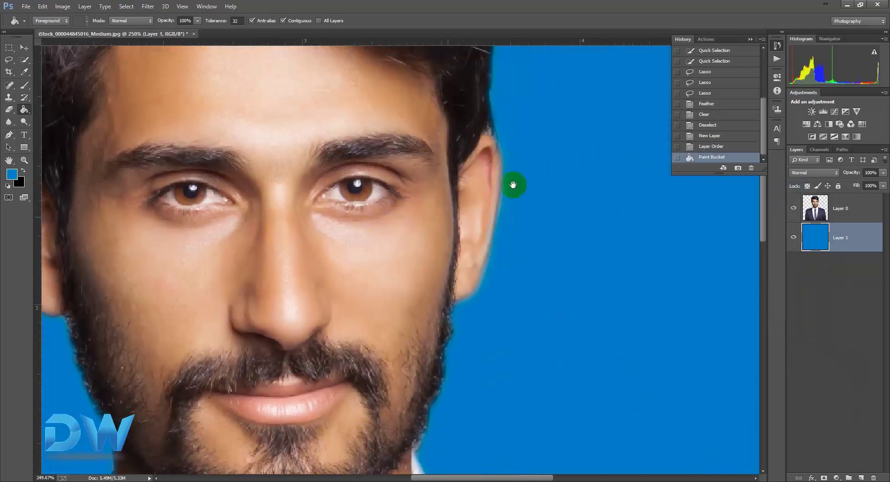
{"action": "left_click_drag", "start_coordinate": [431, 155], "coordinate": [393, 308]}
{"action": "left_click_drag", "start_coordinate": [406, 360], "coordinate": [413, 204]}
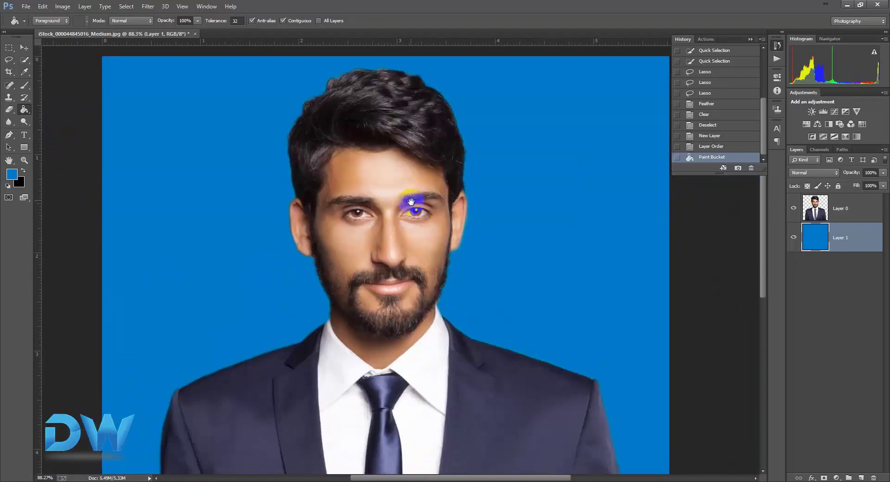
{"action": "left_click_drag", "start_coordinate": [423, 281], "coordinate": [386, 209]}
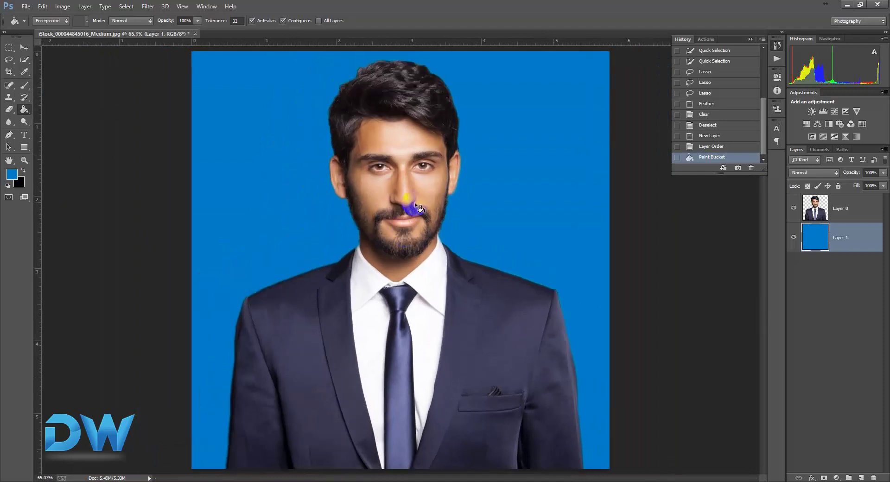
{"action": "left_click", "coordinate": [63, 6]}
{"action": "left_click", "coordinate": [74, 29]}
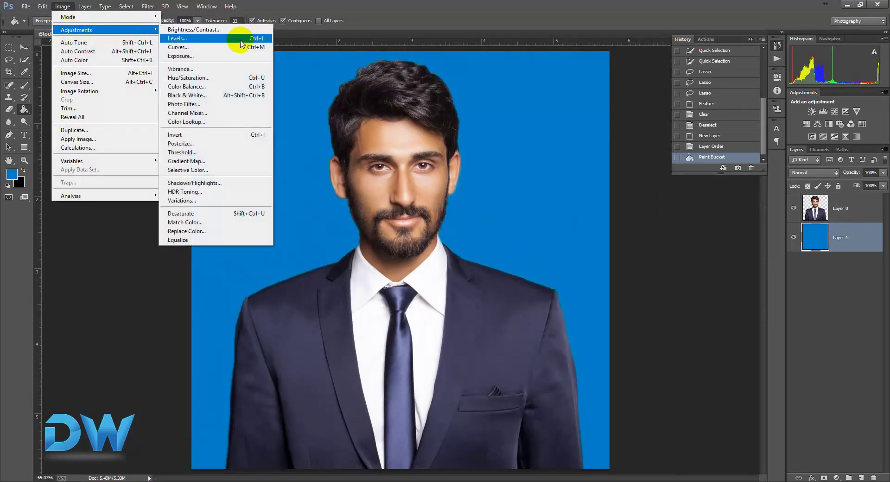
{"action": "left_click", "coordinate": [215, 41]}
{"action": "left_click_drag", "start_coordinate": [452, 105], "coordinate": [664, 104]}
{"action": "left_click_drag", "start_coordinate": [689, 244], "coordinate": [694, 245]}
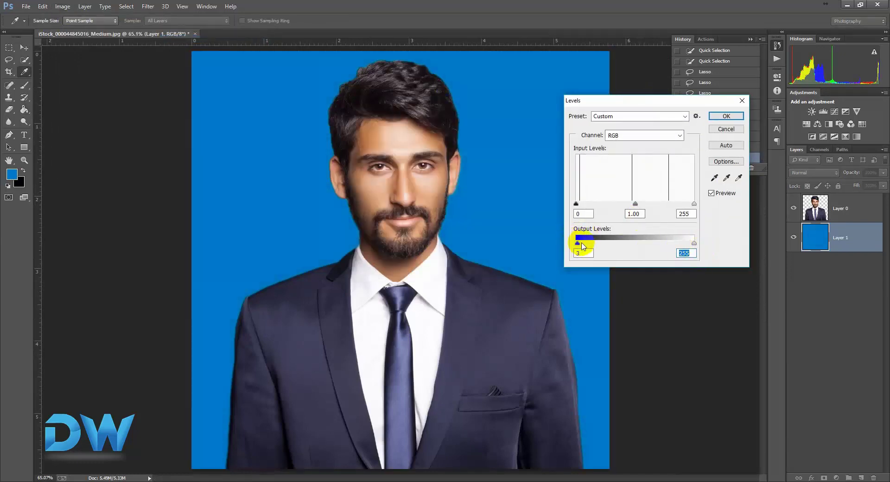
{"action": "mouse_move", "coordinate": [592, 246]}
{"action": "left_mouse_down"}
{"action": "mouse_move", "coordinate": [602, 244]}
{"action": "mouse_move", "coordinate": [589, 245]}
{"action": "left_mouse_up"}
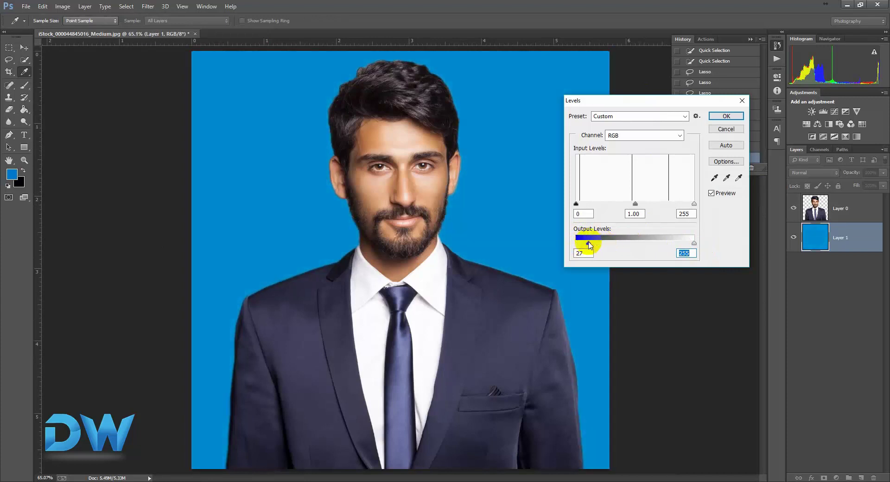
{"action": "left_click", "coordinate": [726, 129]}
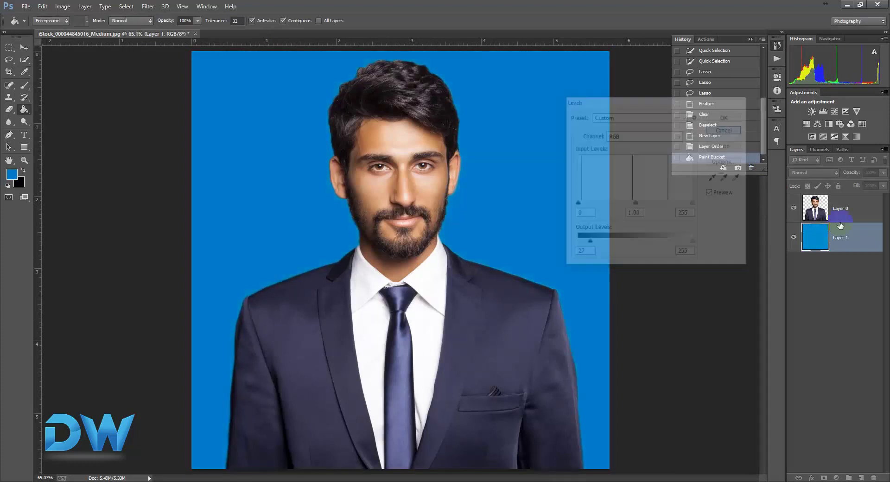
Apply a Levels adjustment to the portrait layer with the output black level raised to 13.
{"action": "left_click", "coordinate": [831, 211]}
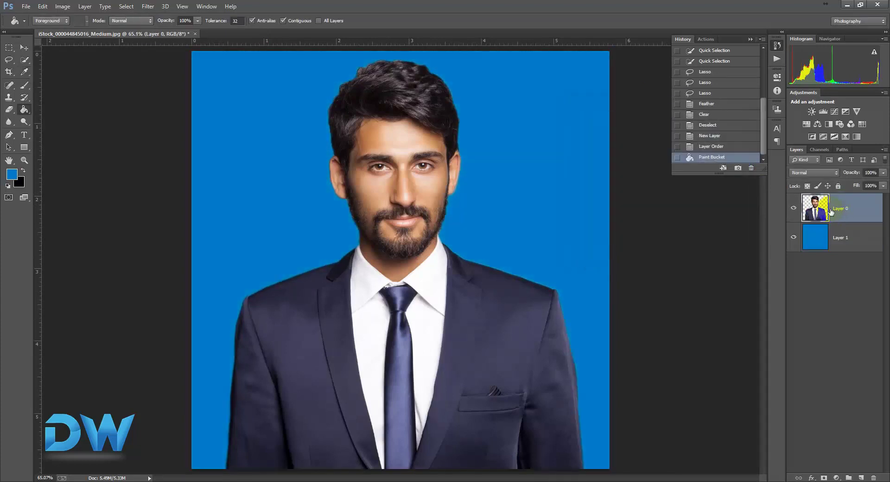
{"action": "left_click", "coordinate": [63, 6]}
{"action": "mouse_move", "coordinate": [80, 31]}
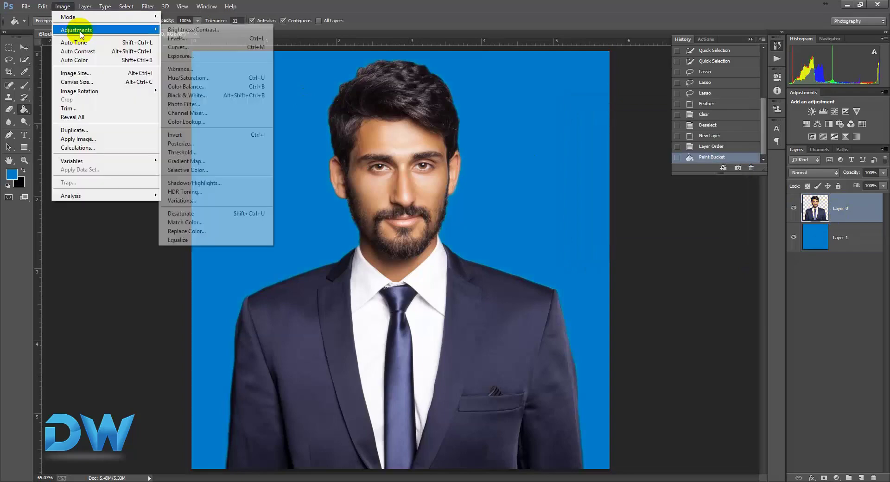
{"action": "left_click", "coordinate": [239, 38]}
{"action": "left_click_drag", "start_coordinate": [576, 243], "coordinate": [582, 246]}
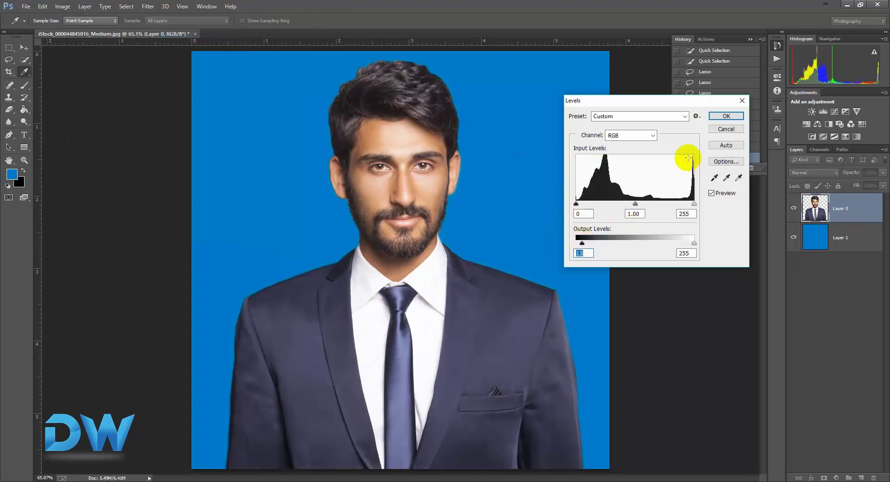
{"action": "left_click", "coordinate": [725, 117]}
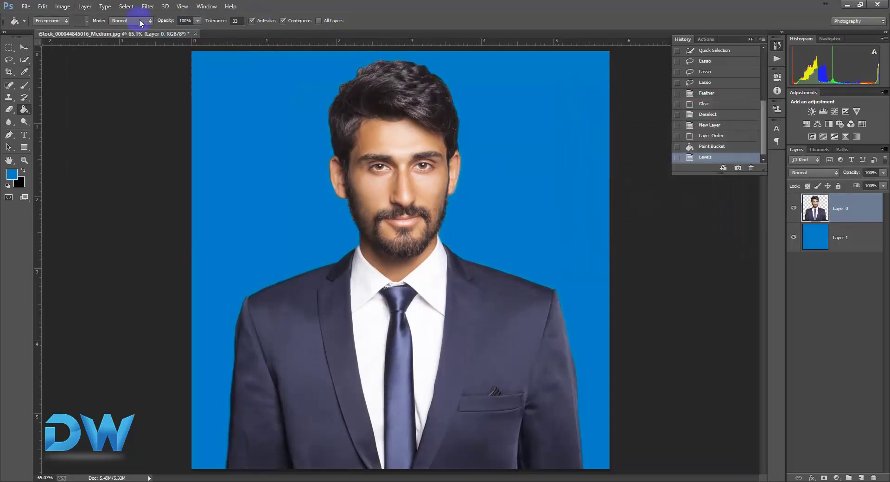
Apply a Curves adjustment to the portrait layer, raising the midtones of the RGB curve slightly.
{"action": "left_click", "coordinate": [68, 10]}
{"action": "mouse_move", "coordinate": [139, 30]}
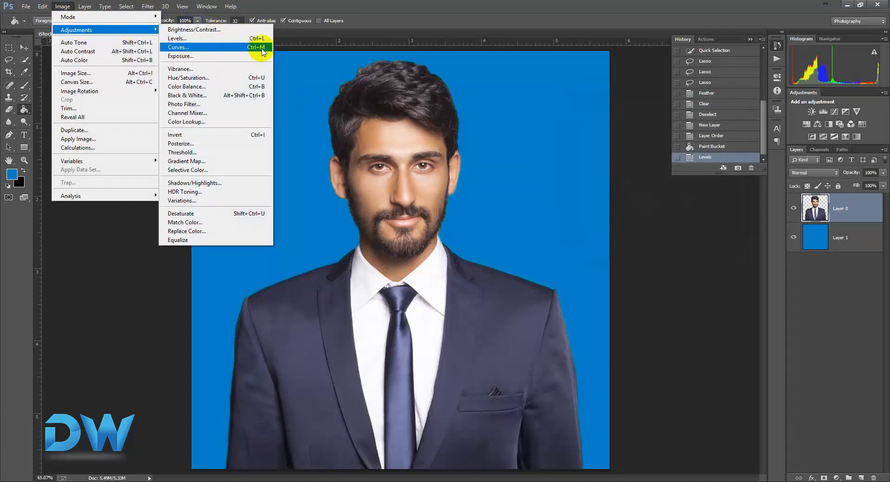
{"action": "left_click", "coordinate": [196, 48]}
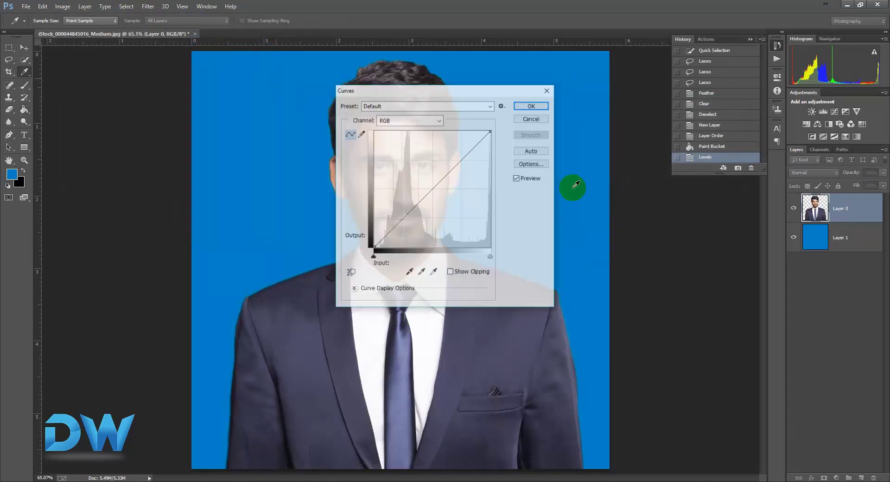
{"action": "left_click_drag", "start_coordinate": [468, 95], "coordinate": [651, 103]}
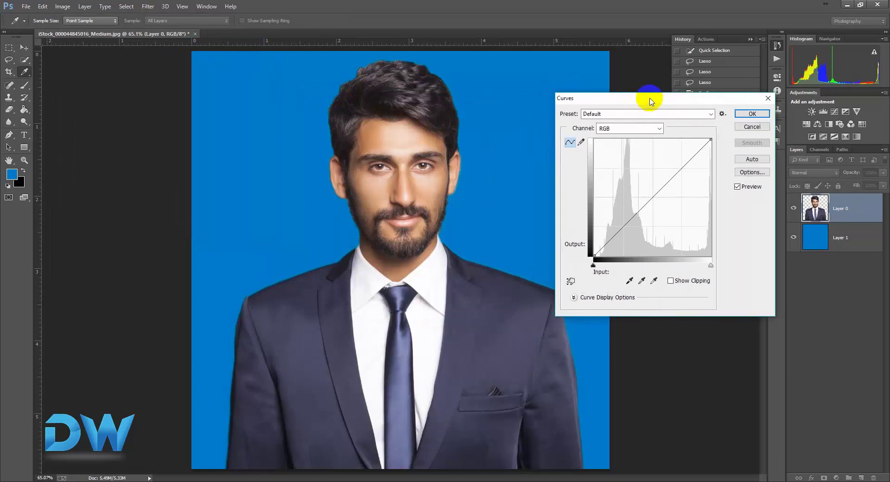
{"action": "left_click", "coordinate": [650, 196]}
{"action": "left_click_drag", "start_coordinate": [646, 191], "coordinate": [665, 176]}
{"action": "left_click", "coordinate": [748, 116]}
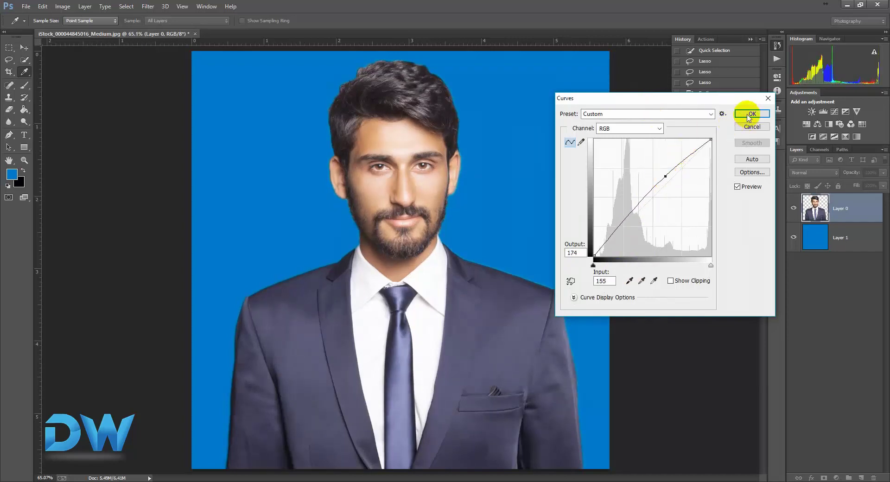
Apply a Hue/Saturation adjustment to the portrait layer with the master saturation set to -28.
{"action": "left_click", "coordinate": [63, 7]}
{"action": "mouse_move", "coordinate": [85, 30]}
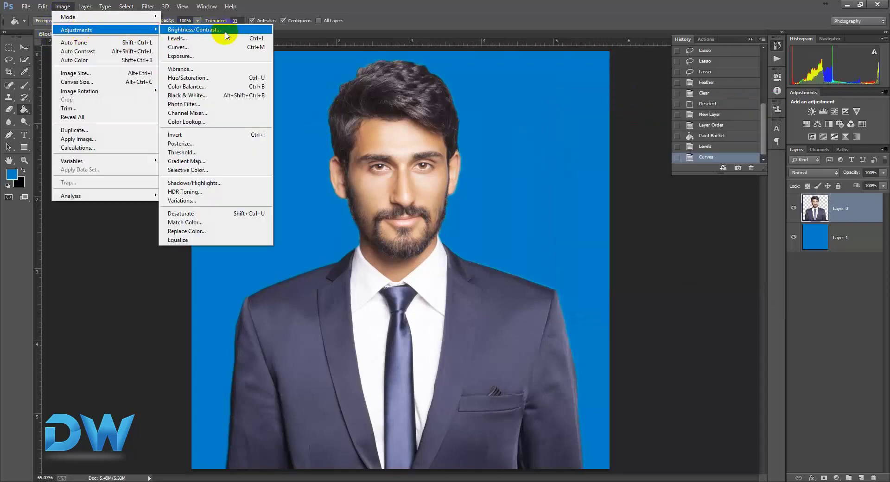
{"action": "left_click", "coordinate": [255, 78]}
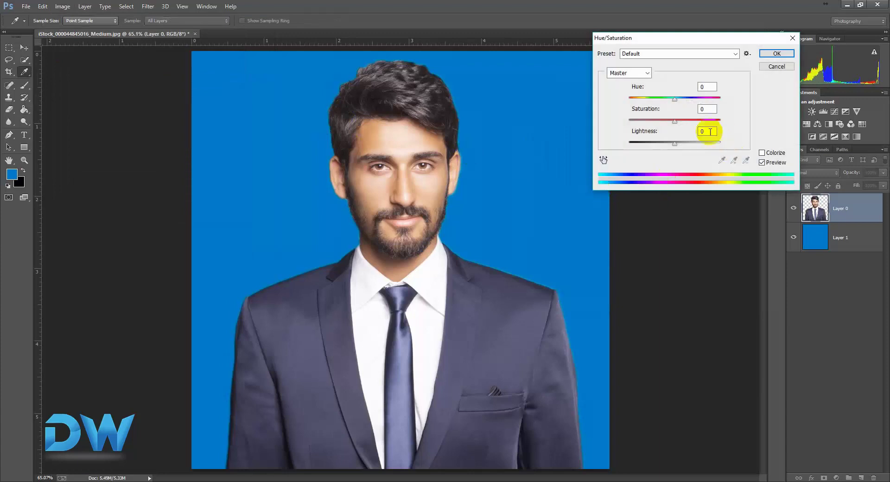
{"action": "left_click_drag", "start_coordinate": [682, 127], "coordinate": [674, 127]}
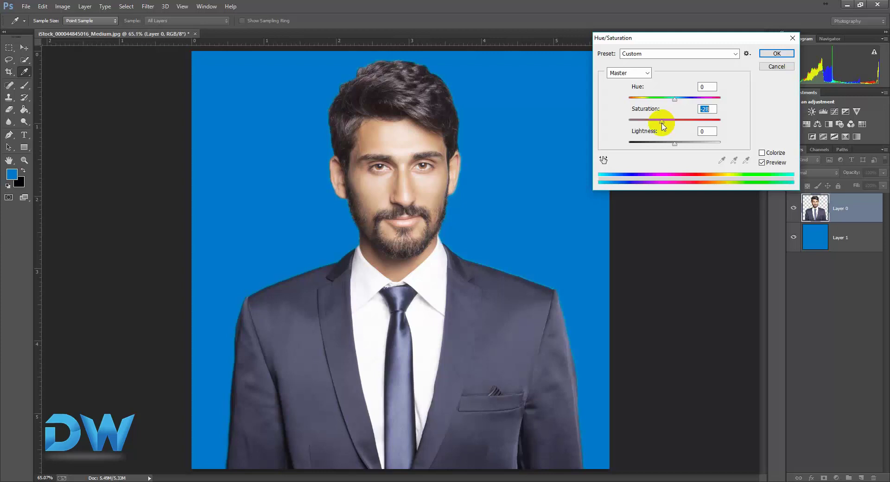
{"action": "mouse_move", "coordinate": [676, 146]}
{"action": "left_mouse_down"}
{"action": "mouse_move", "coordinate": [681, 140]}
{"action": "mouse_move", "coordinate": [676, 146]}
{"action": "left_mouse_up"}
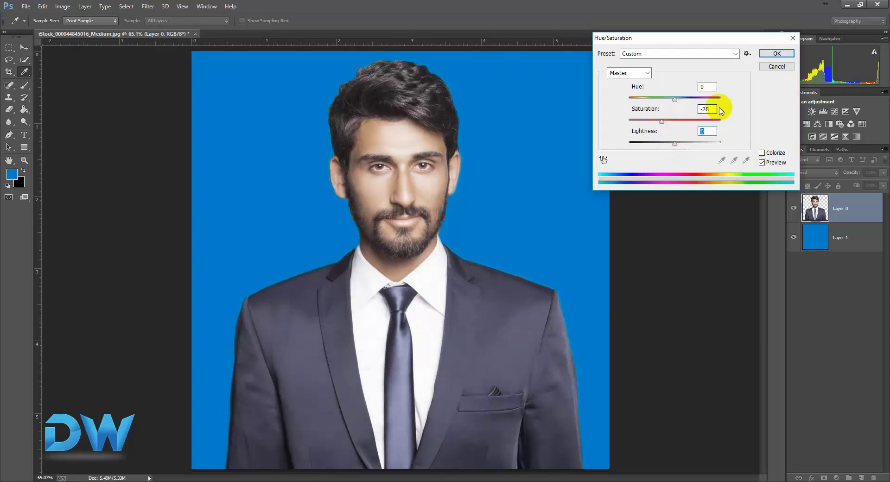
{"action": "left_click", "coordinate": [776, 54]}
{"action": "key", "text": "g"}
Apply a Brightness/Contrast adjustment to the portrait layer with slightly raised brightness and a contrast of 36.
{"action": "left_click", "coordinate": [63, 6]}
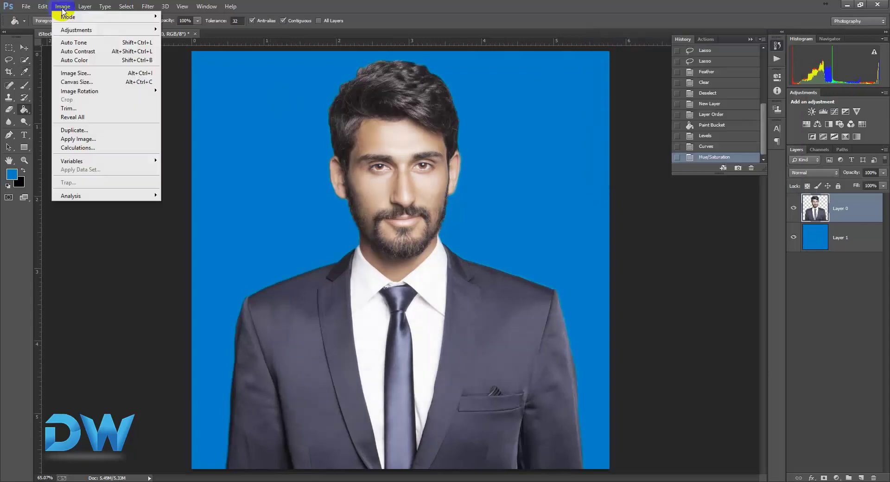
{"action": "mouse_move", "coordinate": [73, 29]}
{"action": "left_click", "coordinate": [175, 31]}
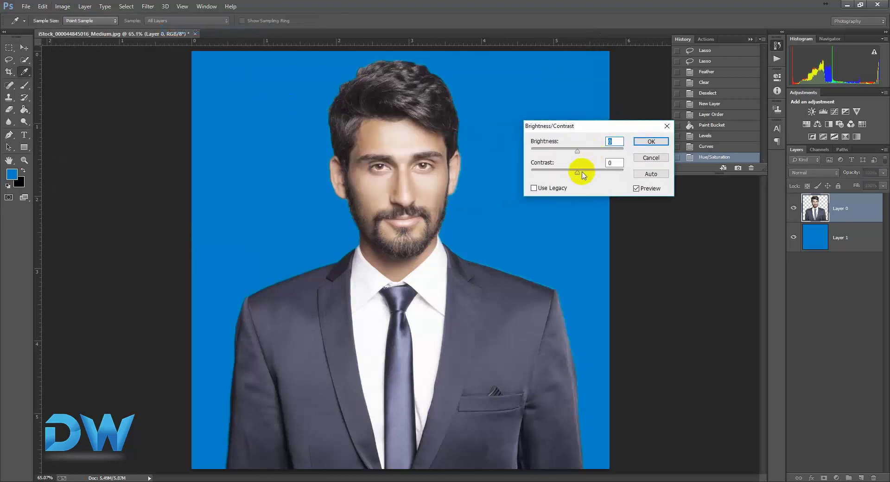
{"action": "left_click_drag", "start_coordinate": [577, 173], "coordinate": [594, 173]}
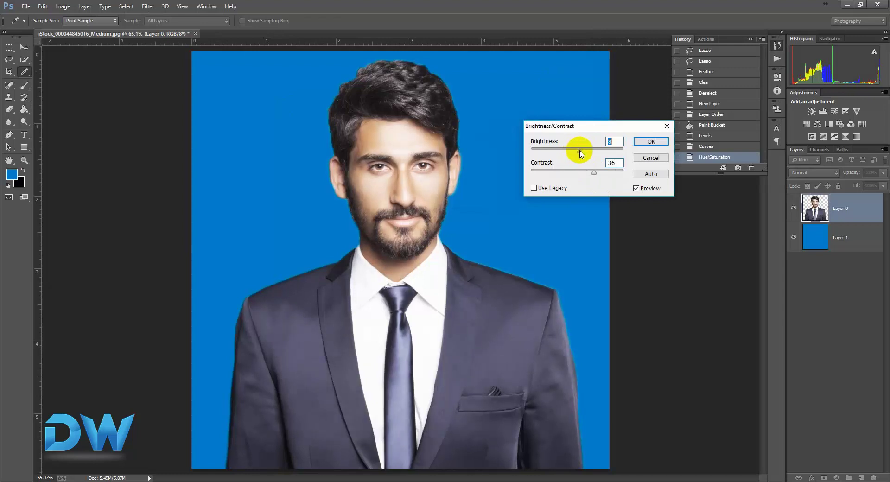
{"action": "left_click", "coordinate": [650, 143]}
{"action": "key", "text": "g"}
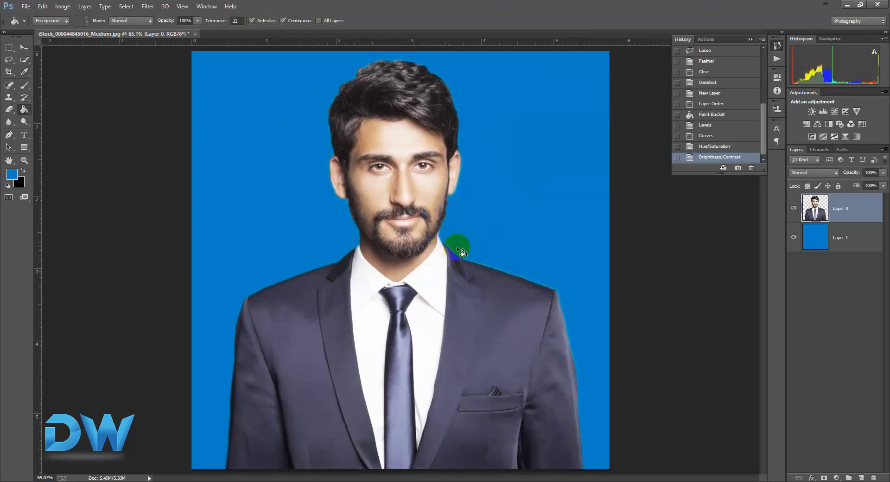
Select the light fringe along the man's shoulder and neck on the portrait layer with the Magic Wand.
{"action": "left_click_drag", "start_coordinate": [441, 236], "coordinate": [342, 273]}
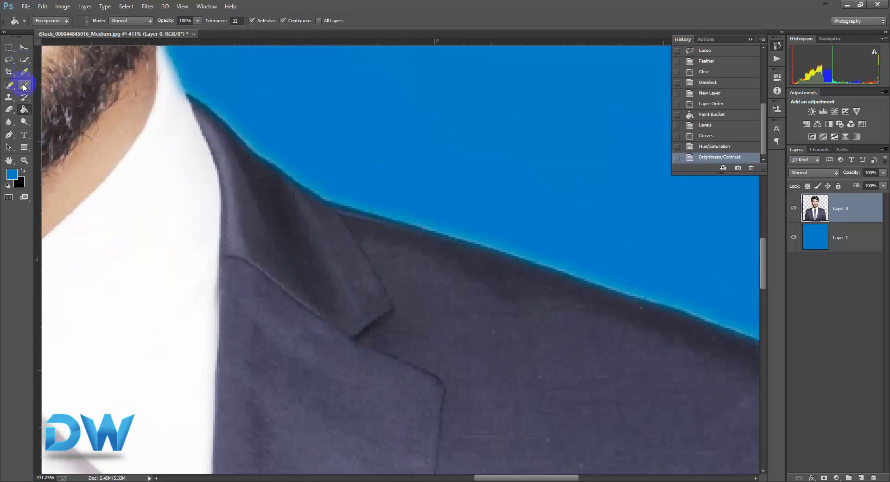
{"action": "left_click", "coordinate": [23, 65]}
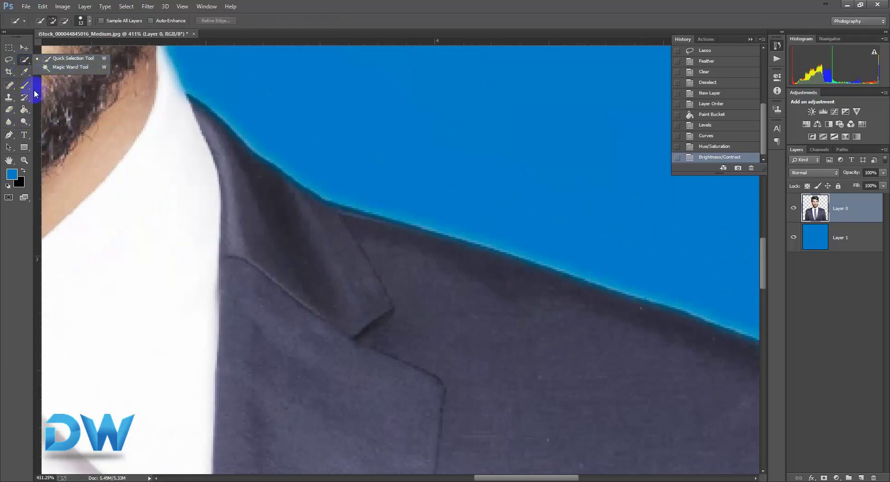
{"action": "left_click", "coordinate": [69, 67]}
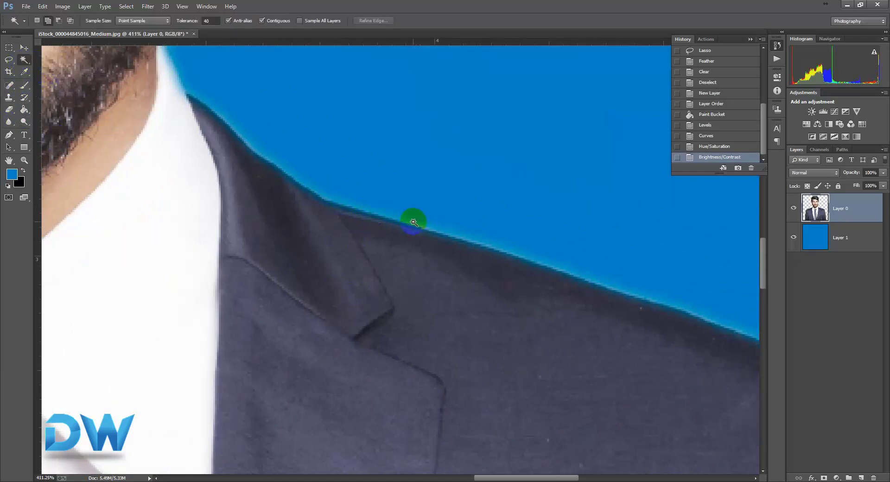
{"action": "left_click", "coordinate": [413, 221]}
{"action": "scroll", "coordinate": [413, 222], "scroll_direction": "down", "scroll_amount": 5}
Subtract the stray selected areas on the earlobe and shirt collar from the fringe selection using the Lasso.
{"action": "left_click_drag", "start_coordinate": [326, 153], "coordinate": [276, 358]}
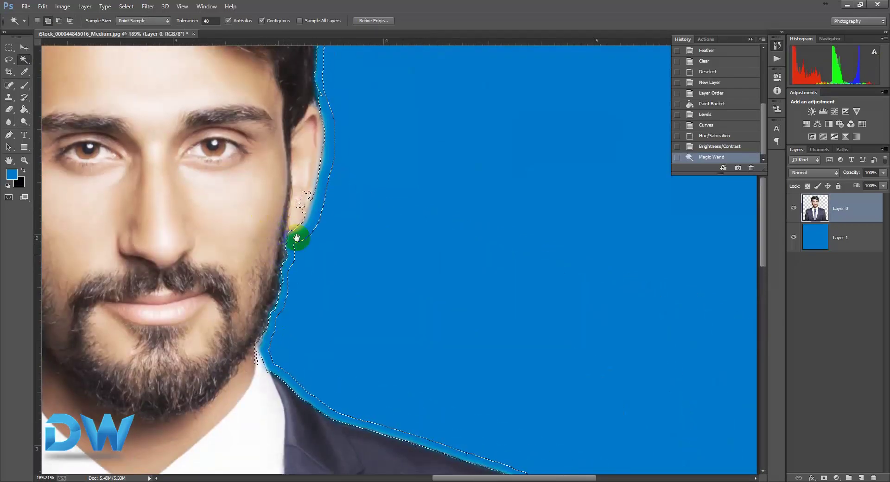
{"action": "left_click", "coordinate": [8, 60]}
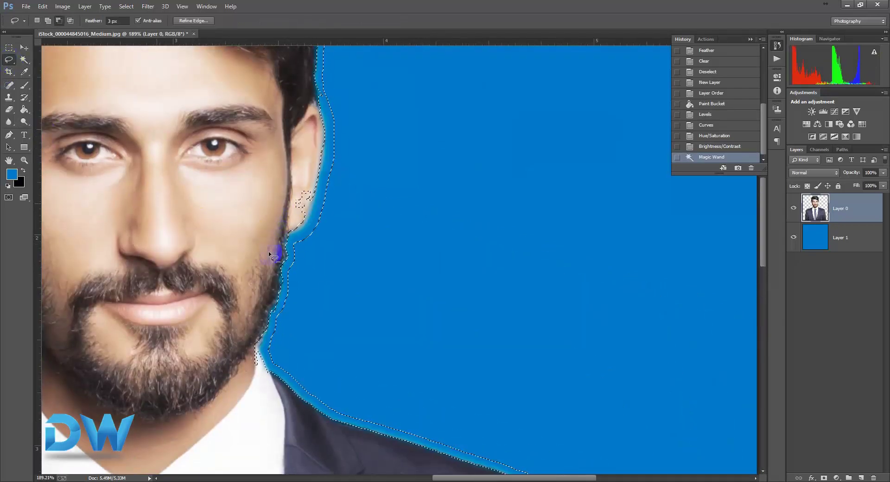
{"action": "scroll", "coordinate": [329, 232], "scroll_direction": "up", "scroll_amount": 5}
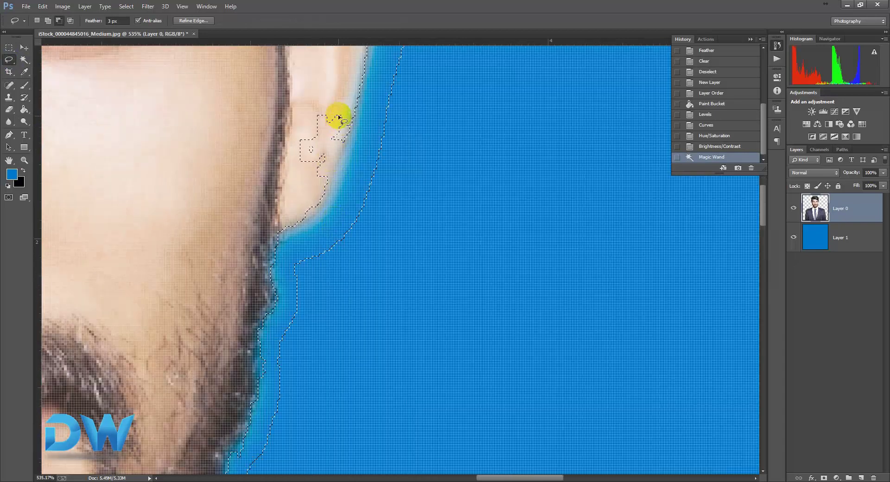
{"action": "mouse_move", "coordinate": [346, 116]}
{"action": "left_mouse_down"}
{"action": "mouse_move", "coordinate": [301, 180]}
{"action": "mouse_move", "coordinate": [316, 97]}
{"action": "left_mouse_up"}
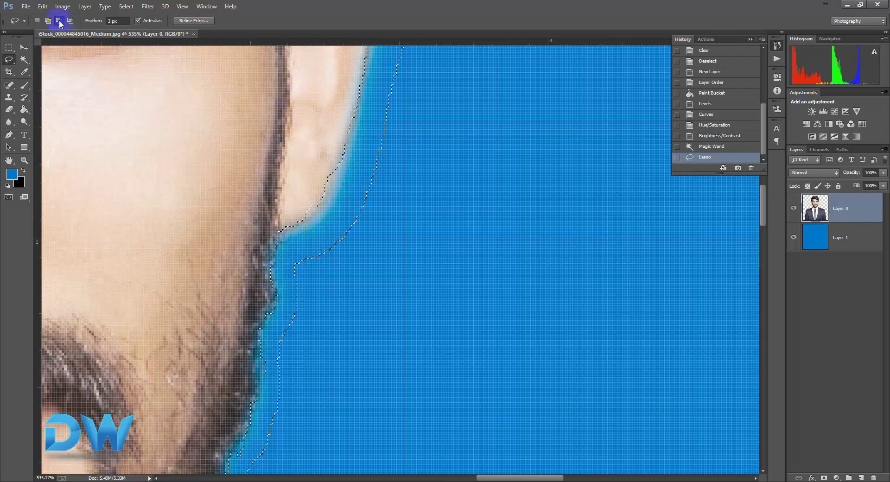
{"action": "left_click_drag", "start_coordinate": [307, 328], "coordinate": [250, 321]}
{"action": "left_click_drag", "start_coordinate": [300, 306], "coordinate": [297, 132]}
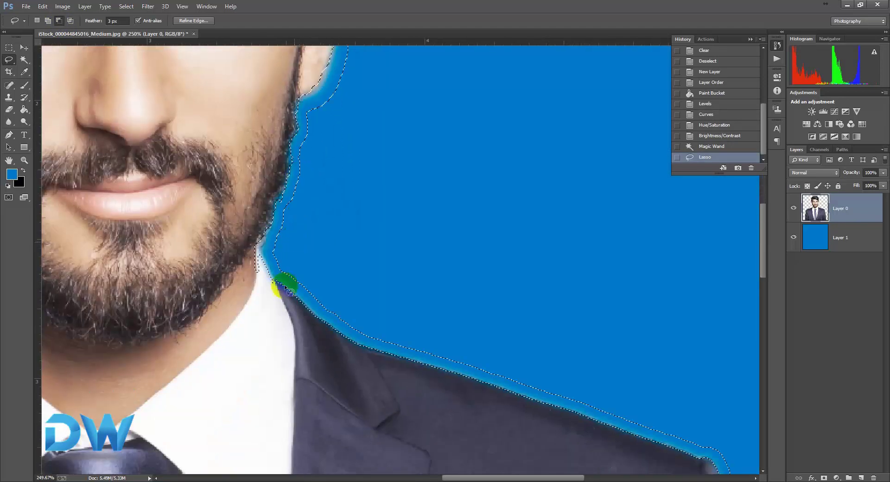
{"action": "mouse_move", "coordinate": [256, 238]}
{"action": "left_mouse_down"}
{"action": "mouse_move", "coordinate": [262, 265]}
{"action": "mouse_move", "coordinate": [255, 238]}
{"action": "left_mouse_up"}
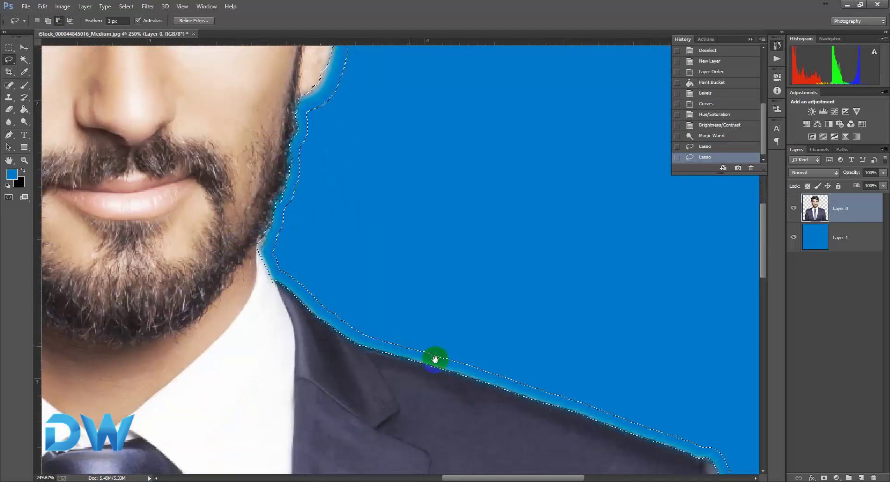
{"action": "left_click_drag", "start_coordinate": [405, 345], "coordinate": [249, 208]}
{"action": "scroll", "coordinate": [314, 264], "scroll_direction": "down", "scroll_amount": 6}
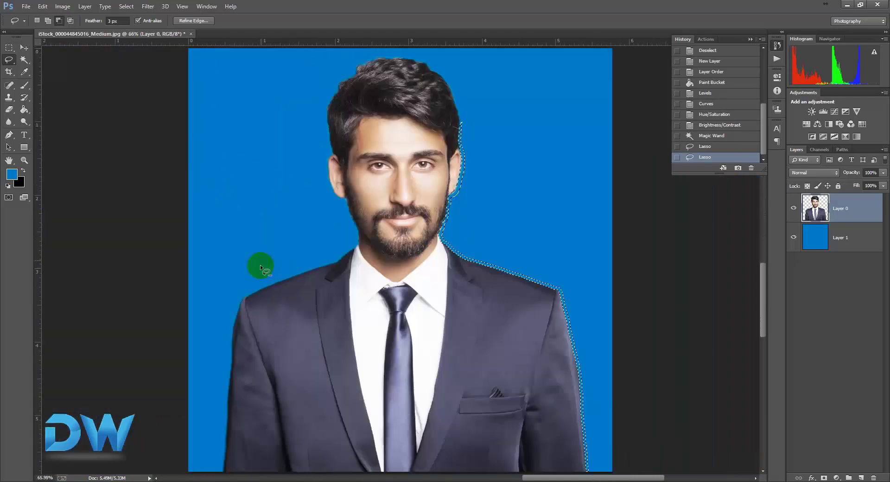
Try deleting the selected edge fringe from the portrait layer without further feathering, and clear the selection.
{"action": "left_click_drag", "start_coordinate": [435, 120], "coordinate": [480, 121]}
{"action": "key", "text": "Delete"}
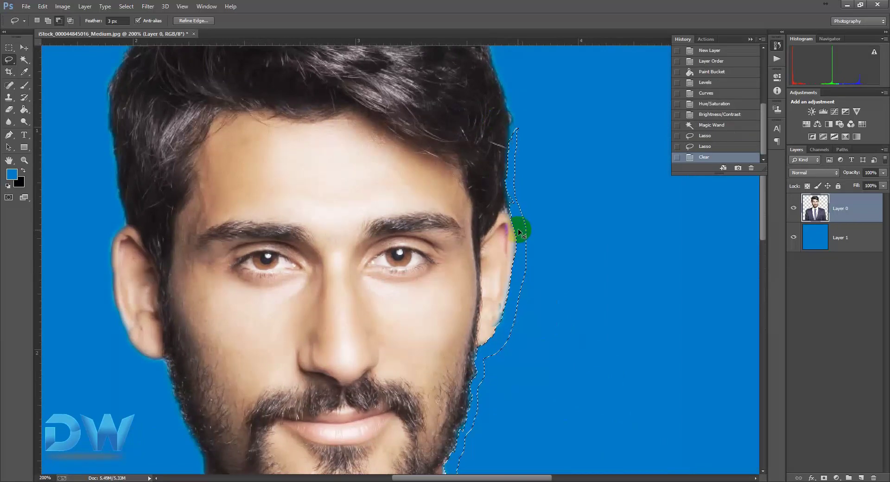
{"action": "left_click", "coordinate": [505, 239]}
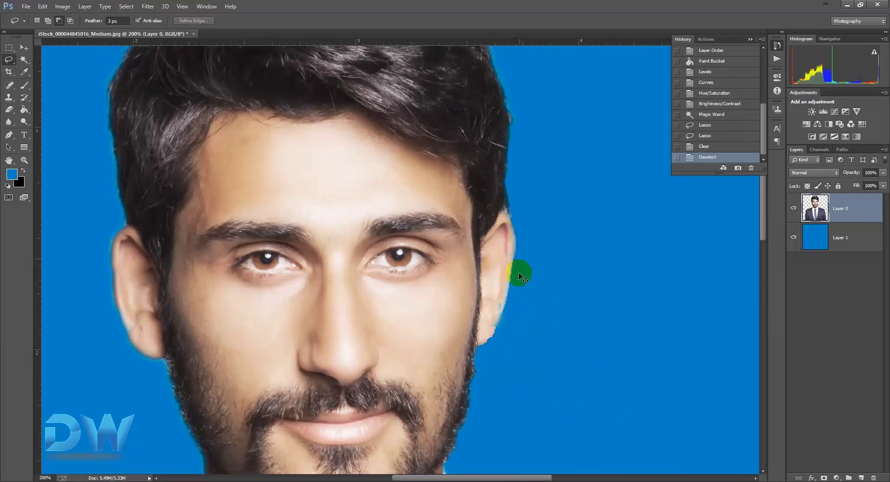
{"action": "left_click_drag", "start_coordinate": [513, 271], "coordinate": [512, 276]}
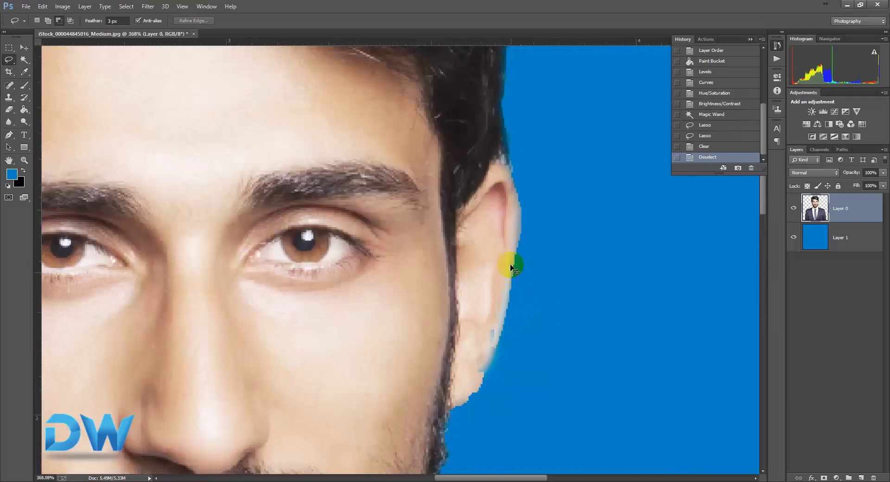
Undo the deselection and the deletion of the edge fringe.
{"action": "left_click", "coordinate": [42, 7]}
{"action": "left_click", "coordinate": [64, 17]}
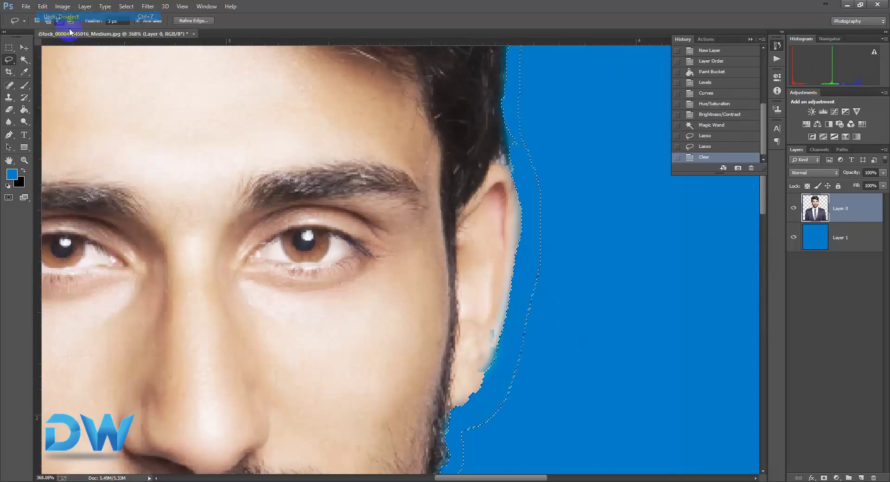
{"action": "left_click", "coordinate": [48, 40]}
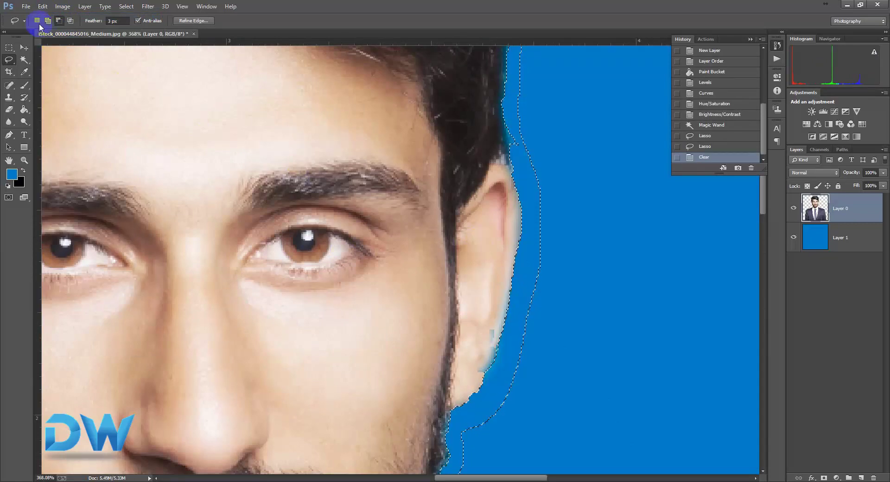
{"action": "left_click", "coordinate": [42, 8]}
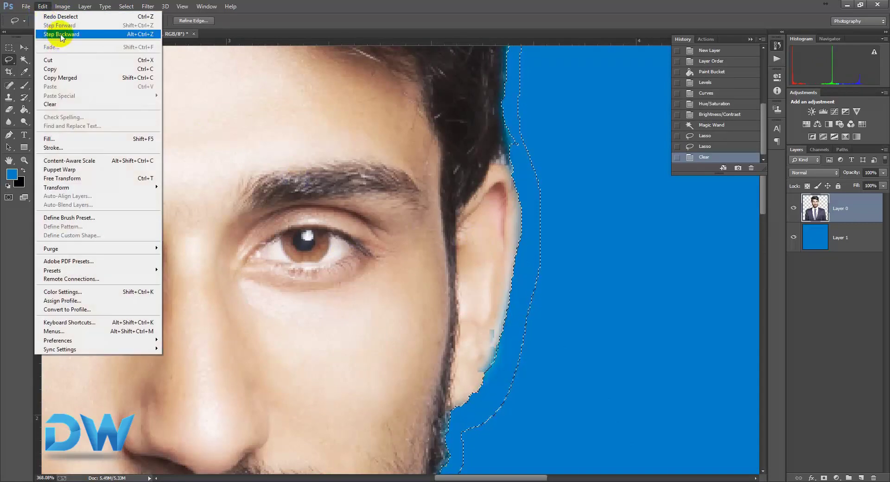
{"action": "left_click", "coordinate": [60, 35]}
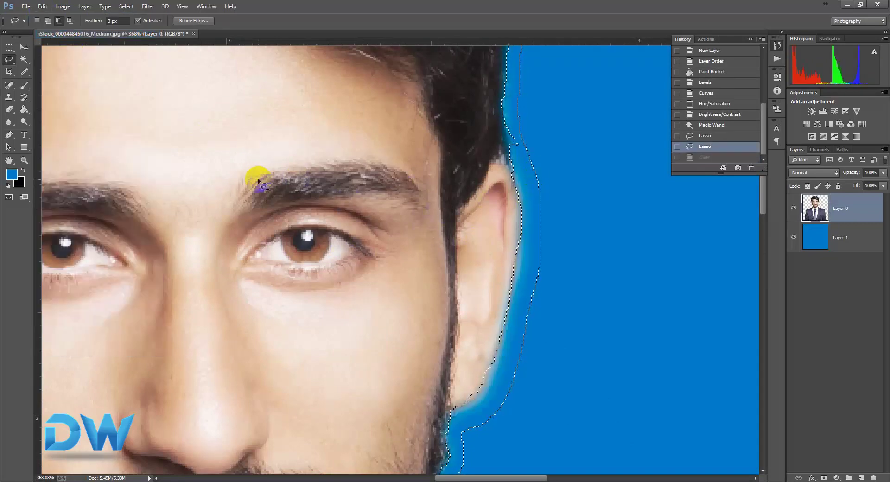
Feather the fringe selection with a radius of 2 pixels.
{"action": "key", "text": "shift+F6"}
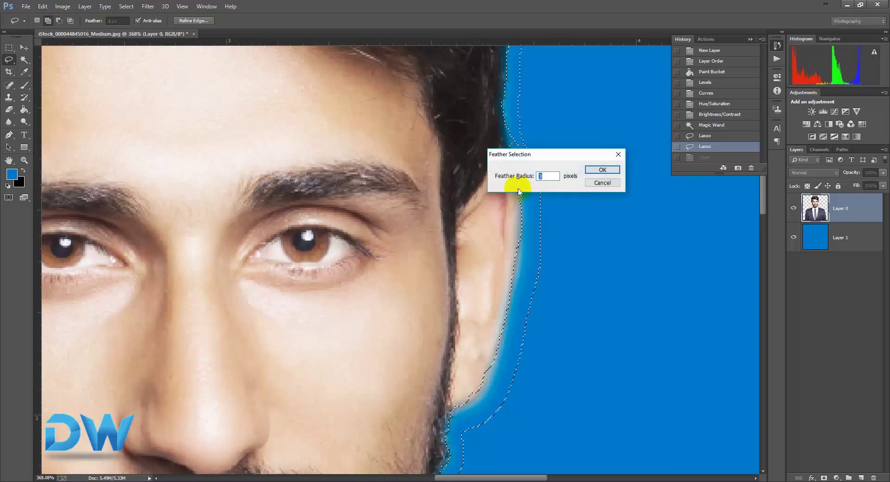
{"action": "left_click_drag", "start_coordinate": [533, 160], "coordinate": [693, 195]}
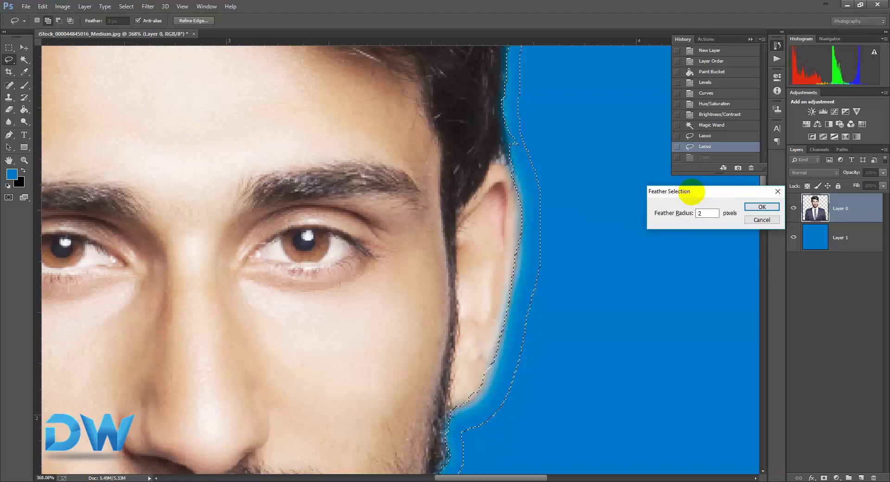
{"action": "type", "text": "2"}
{"action": "left_click", "coordinate": [761, 206]}
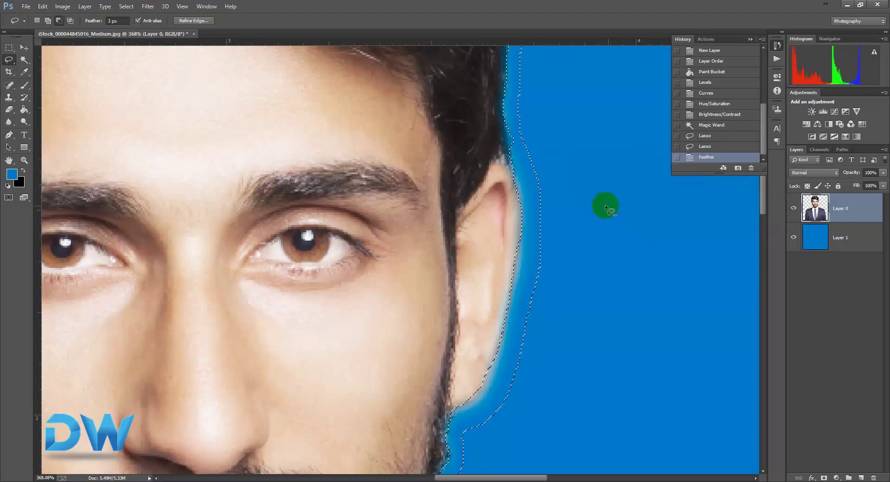
Delete the feathered fringe from the portrait layer and clear the selection.
{"action": "key", "text": "Delete"}
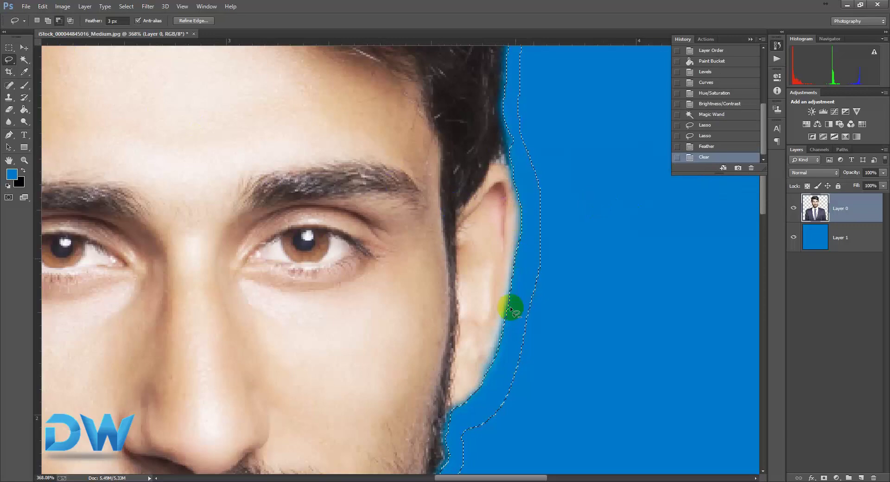
{"action": "left_click", "coordinate": [126, 6]}
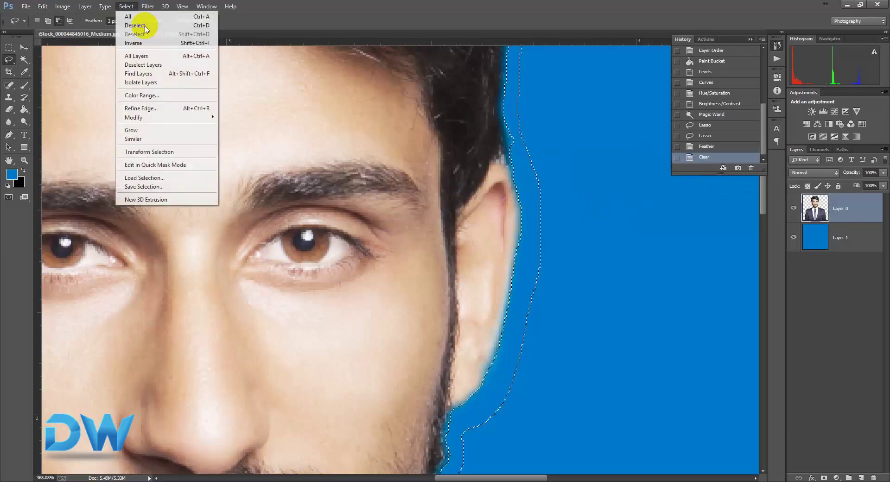
{"action": "left_click", "coordinate": [129, 23]}
Select the edge fringe beside the hair and ear on the left side of the head with the Magic Wand at tolerance 40.
{"action": "left_click_drag", "start_coordinate": [463, 193], "coordinate": [450, 321]}
{"action": "left_click_drag", "start_coordinate": [409, 64], "coordinate": [404, 265]}
{"action": "left_click_drag", "start_coordinate": [373, 156], "coordinate": [405, 263]}
{"action": "left_click_drag", "start_coordinate": [97, 315], "coordinate": [431, 265]}
{"action": "left_click_drag", "start_coordinate": [172, 364], "coordinate": [332, 185]}
{"action": "left_click_drag", "start_coordinate": [466, 390], "coordinate": [385, 268]}
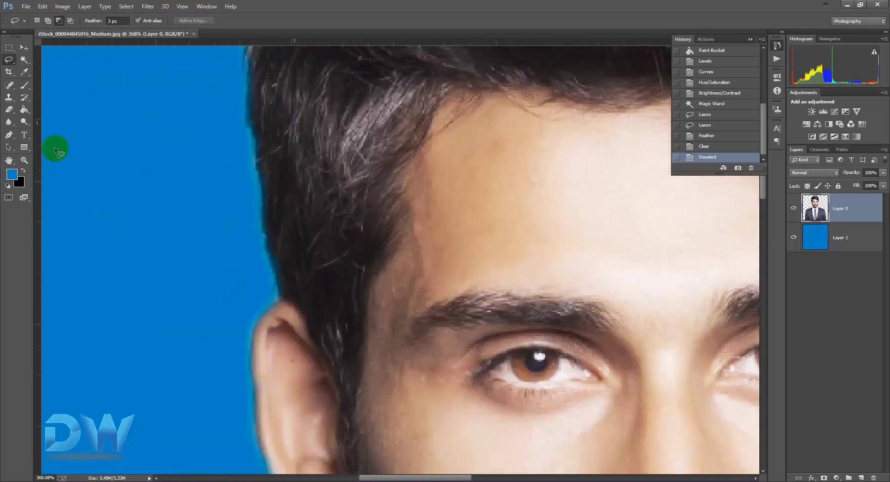
{"action": "left_click", "coordinate": [23, 60]}
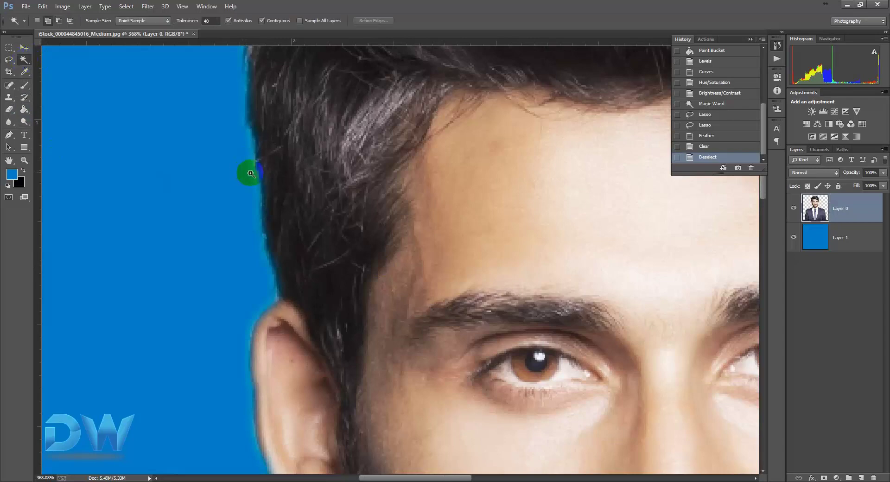
{"action": "left_click", "coordinate": [249, 152]}
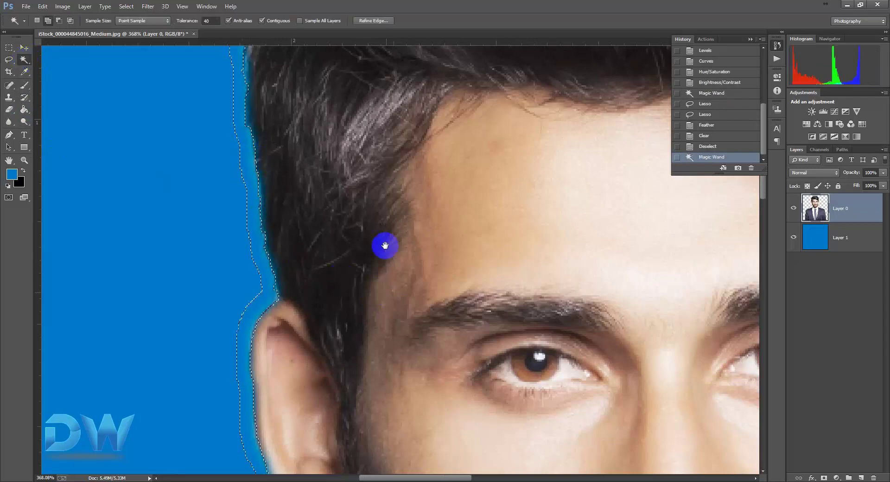
Add the fringe along the left side of the beard, neck and shoulder to the selection with the Magic Wand.
{"action": "left_click_drag", "start_coordinate": [343, 253], "coordinate": [303, 144]}
{"action": "left_click_drag", "start_coordinate": [336, 352], "coordinate": [297, 186]}
{"action": "scroll", "coordinate": [343, 244], "scroll_direction": "down", "scroll_amount": 2}
{"action": "left_click_drag", "start_coordinate": [352, 351], "coordinate": [324, 283]}
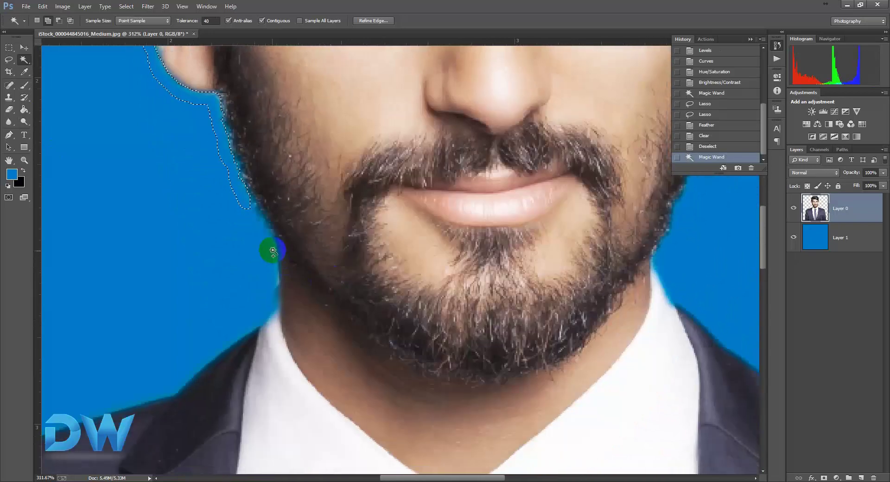
{"action": "left_click", "coordinate": [48, 22]}
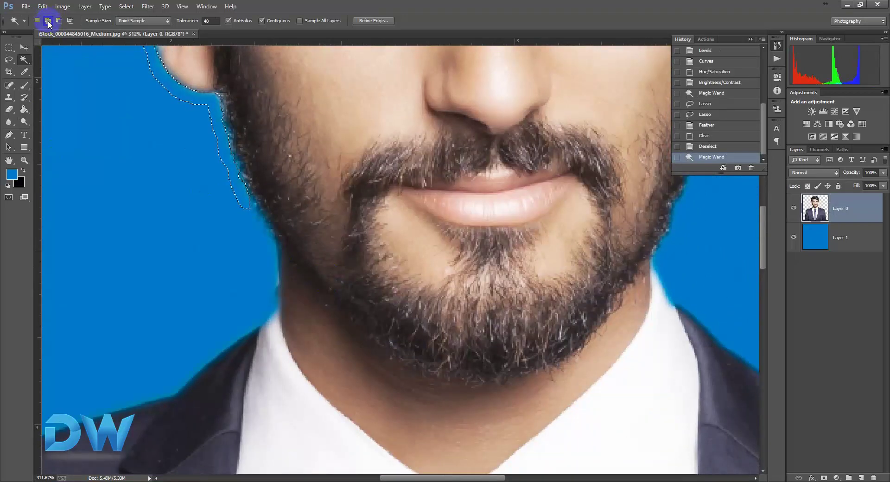
{"action": "left_click", "coordinate": [265, 232]}
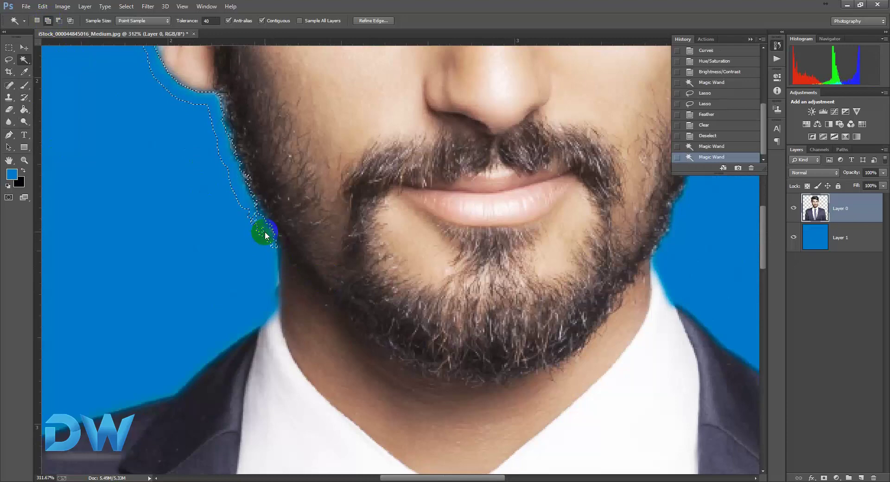
{"action": "left_click", "coordinate": [275, 263]}
{"action": "left_click_drag", "start_coordinate": [348, 248], "coordinate": [272, 358]}
{"action": "left_click_drag", "start_coordinate": [456, 146], "coordinate": [251, 292]}
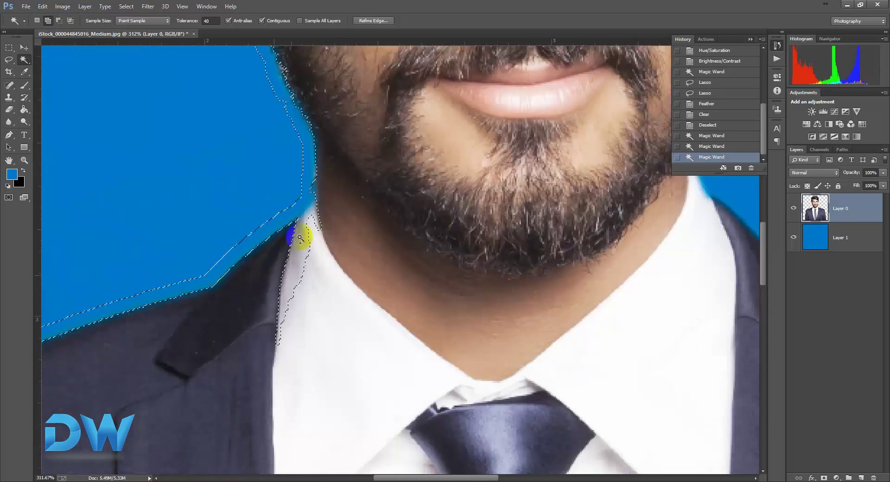
Subtract the wrongly selected shirt collar area beside the neck from the selection with the Lasso tool.
{"action": "left_click", "coordinate": [9, 60]}
{"action": "left_click", "coordinate": [46, 56]}
{"action": "left_click", "coordinate": [60, 21]}
{"action": "left_click_drag", "start_coordinate": [86, 57], "coordinate": [86, 57]}
{"action": "mouse_move", "coordinate": [333, 202]}
{"action": "left_mouse_down"}
{"action": "mouse_move", "coordinate": [312, 209]}
{"action": "mouse_move", "coordinate": [276, 256]}
{"action": "mouse_move", "coordinate": [326, 353]}
{"action": "mouse_move", "coordinate": [358, 350]}
{"action": "left_mouse_up"}
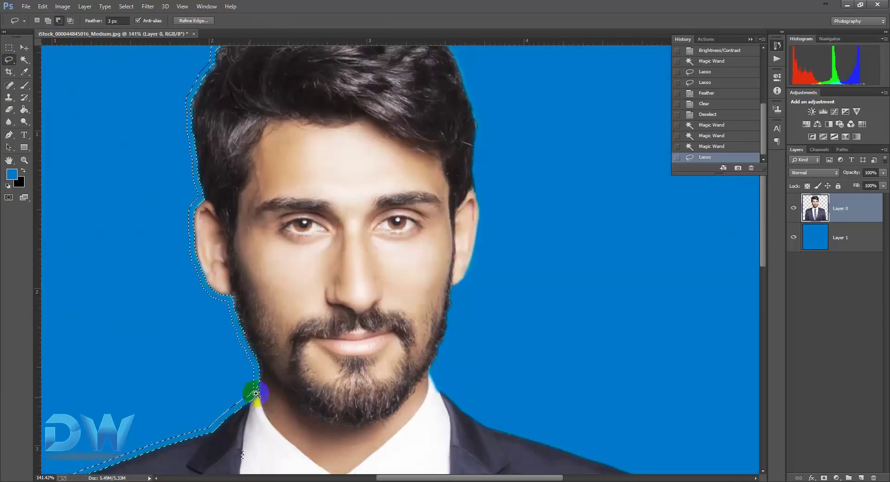
{"action": "left_click_drag", "start_coordinate": [251, 394], "coordinate": [279, 378]}
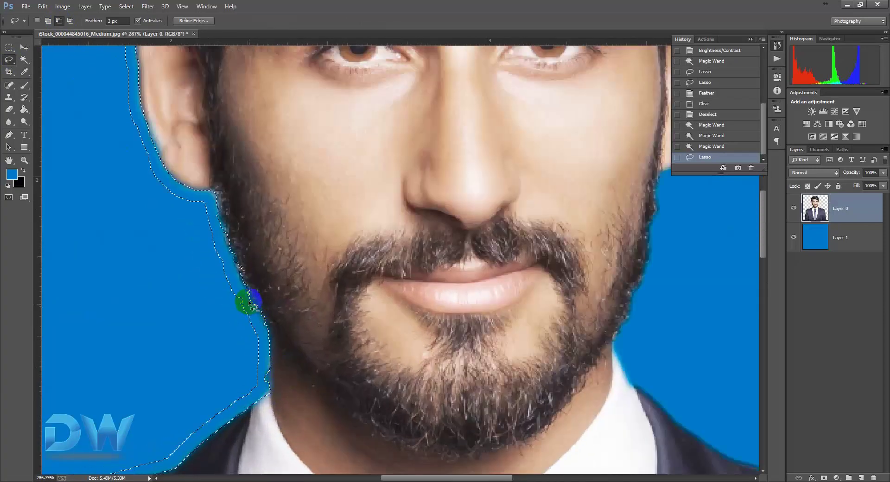
Extend the selection with the Magic Wand along the jacket sleeve's left edge down to the image's lower border.
{"action": "mouse_move", "coordinate": [246, 422]}
{"action": "left_mouse_down"}
{"action": "mouse_move", "coordinate": [282, 290]}
{"action": "mouse_move", "coordinate": [369, 276]}
{"action": "mouse_move", "coordinate": [244, 312]}
{"action": "mouse_move", "coordinate": [256, 204]}
{"action": "left_mouse_up"}
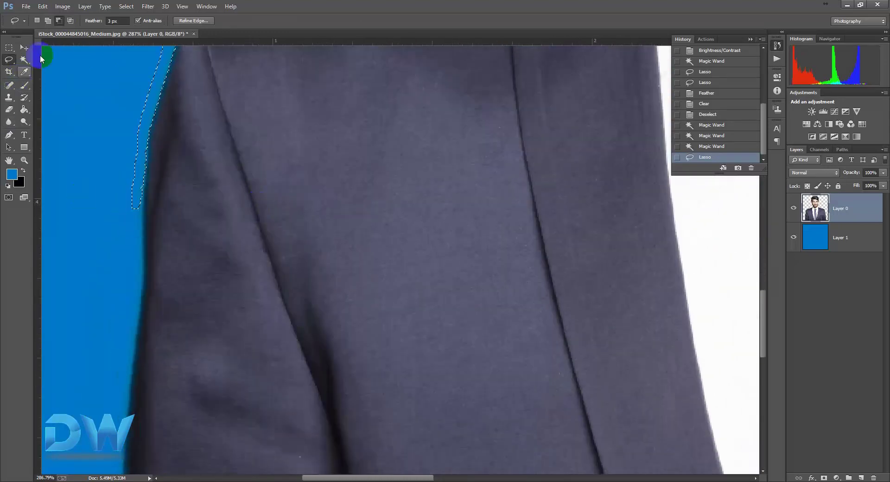
{"action": "left_click", "coordinate": [24, 59]}
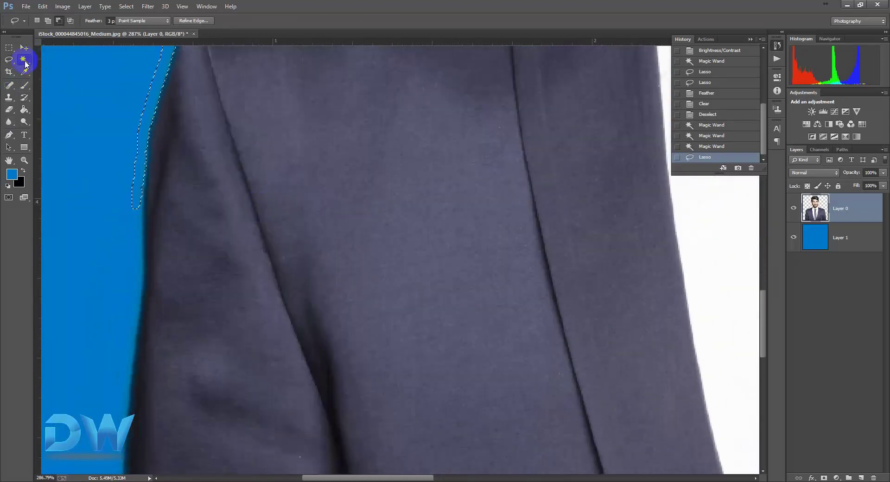
{"action": "left_click", "coordinate": [139, 224]}
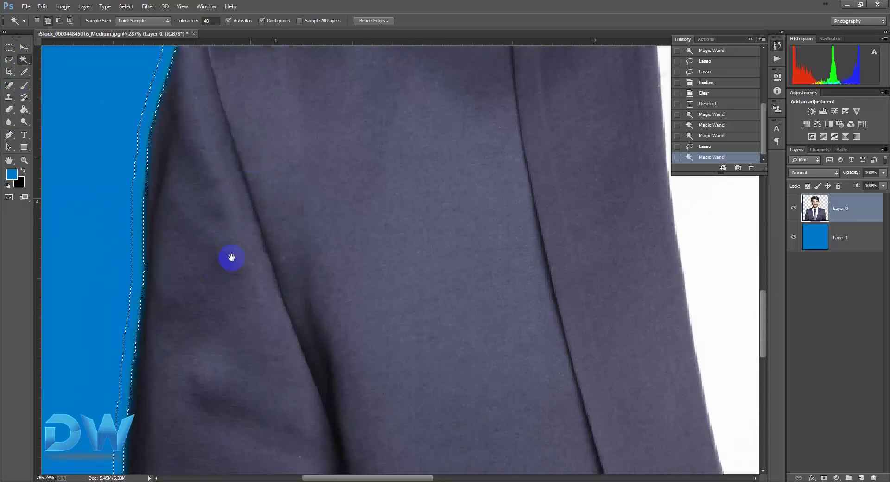
{"action": "left_click_drag", "start_coordinate": [203, 214], "coordinate": [201, 100]}
{"action": "left_click_drag", "start_coordinate": [204, 272], "coordinate": [293, 202]}
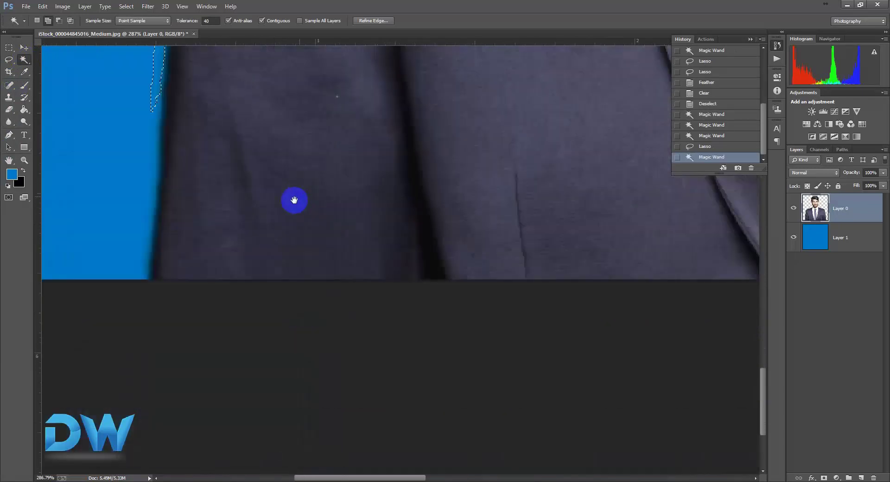
{"action": "left_click", "coordinate": [155, 111]}
Remove the reselected patches on the collar, lapel and neck edge from the fringe selection with the Lasso.
{"action": "scroll", "coordinate": [254, 183], "scroll_direction": "down", "scroll_amount": 3}
{"action": "left_click_drag", "start_coordinate": [249, 139], "coordinate": [247, 226]}
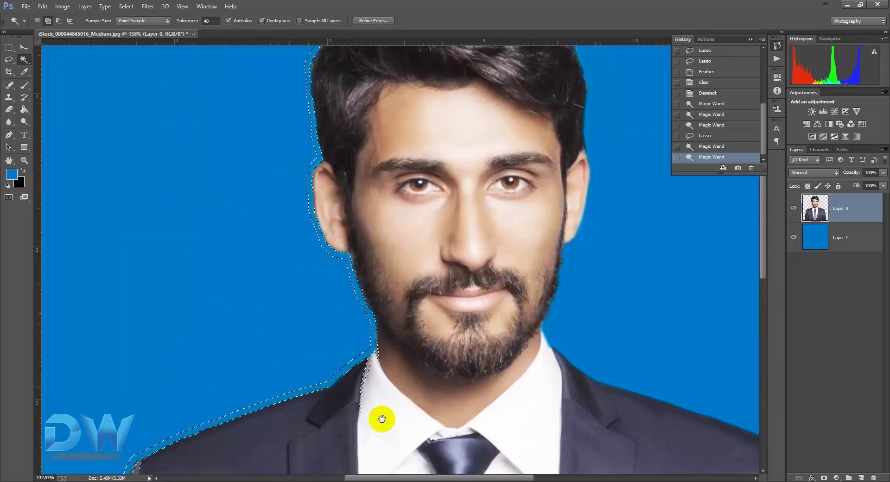
{"action": "scroll", "coordinate": [370, 386], "scroll_direction": "up", "scroll_amount": 5}
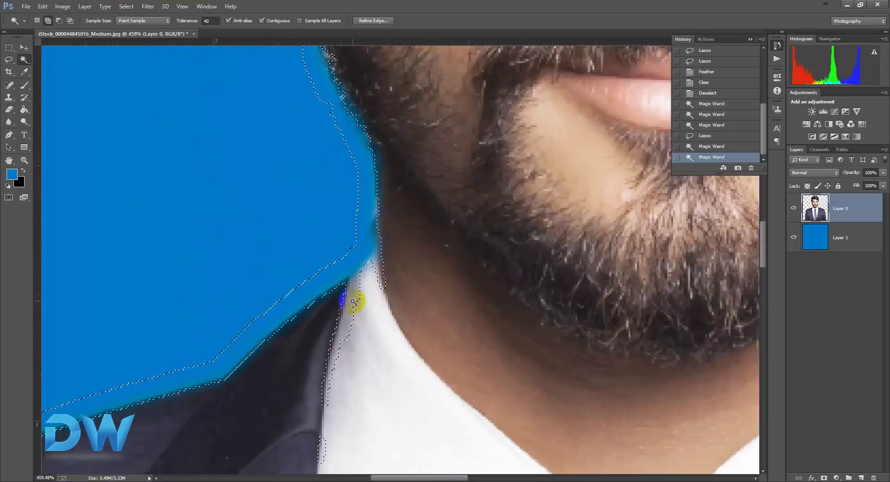
{"action": "left_click", "coordinate": [8, 59]}
{"action": "left_click", "coordinate": [59, 21]}
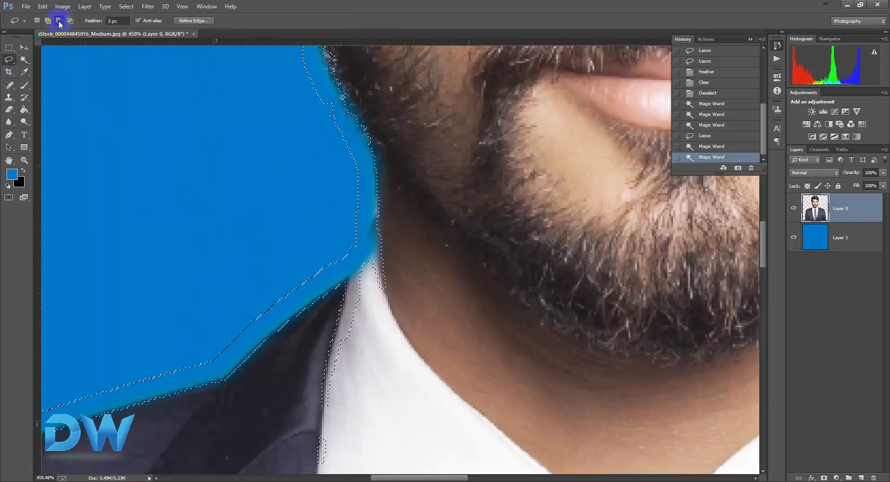
{"action": "mouse_move", "coordinate": [395, 252]}
{"action": "left_mouse_down"}
{"action": "mouse_move", "coordinate": [356, 275]}
{"action": "mouse_move", "coordinate": [323, 328]}
{"action": "mouse_move", "coordinate": [303, 397]}
{"action": "mouse_move", "coordinate": [320, 428]}
{"action": "left_mouse_up"}
{"action": "left_click_drag", "start_coordinate": [399, 255], "coordinate": [398, 255]}
{"action": "scroll", "coordinate": [397, 324], "scroll_direction": "down", "scroll_amount": 5}
{"action": "left_click_drag", "start_coordinate": [350, 380], "coordinate": [367, 331]}
{"action": "left_click_drag", "start_coordinate": [383, 227], "coordinate": [360, 337]}
{"action": "left_click_drag", "start_coordinate": [371, 220], "coordinate": [363, 253]}
{"action": "key", "text": "space"}
Subtract the stray selected bits inside the beard's left edge with the Lasso.
{"action": "left_click_drag", "start_coordinate": [431, 248], "coordinate": [419, 394]}
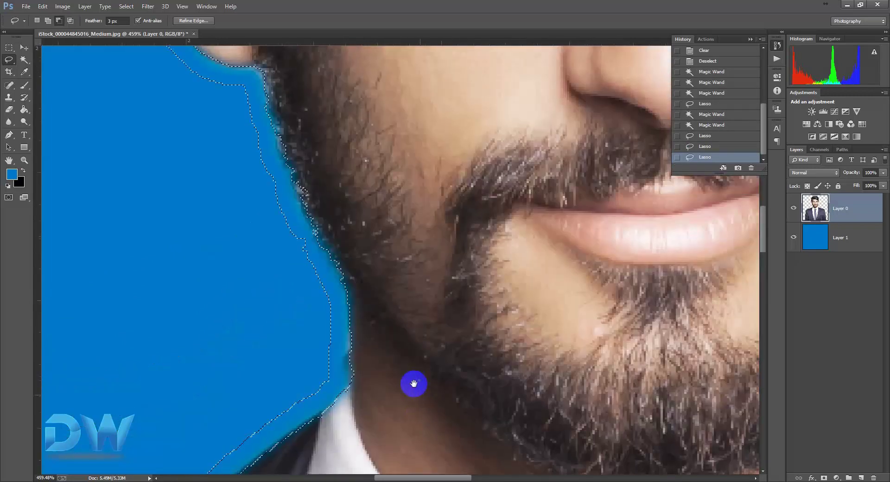
{"action": "mouse_move", "coordinate": [318, 202]}
{"action": "left_mouse_down"}
{"action": "mouse_move", "coordinate": [297, 174]}
{"action": "mouse_move", "coordinate": [302, 194]}
{"action": "mouse_move", "coordinate": [315, 202]}
{"action": "mouse_move", "coordinate": [327, 183]}
{"action": "left_mouse_up"}
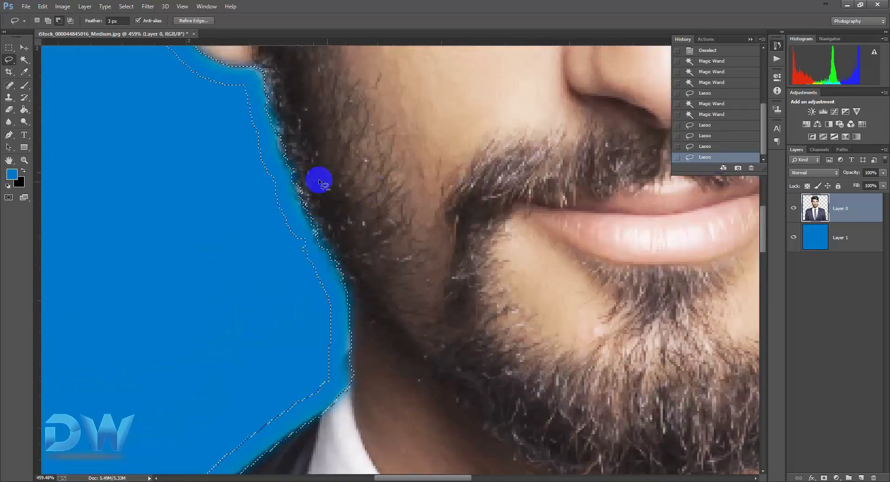
{"action": "mouse_move", "coordinate": [279, 124]}
{"action": "left_mouse_down"}
{"action": "mouse_move", "coordinate": [299, 190]}
{"action": "mouse_move", "coordinate": [348, 274]}
{"action": "mouse_move", "coordinate": [379, 150]}
{"action": "mouse_move", "coordinate": [368, 139]}
{"action": "mouse_move", "coordinate": [400, 230]}
{"action": "left_mouse_up"}
{"action": "mouse_move", "coordinate": [422, 145]}
{"action": "left_mouse_down"}
{"action": "mouse_move", "coordinate": [423, 319]}
{"action": "mouse_move", "coordinate": [434, 348]}
{"action": "left_mouse_up"}
Feather the left-side fringe selection with a radius of 2 pixels.
{"action": "scroll", "coordinate": [433, 218], "scroll_direction": "down", "scroll_amount": 2}
{"action": "left_click_drag", "start_coordinate": [376, 171], "coordinate": [343, 369]}
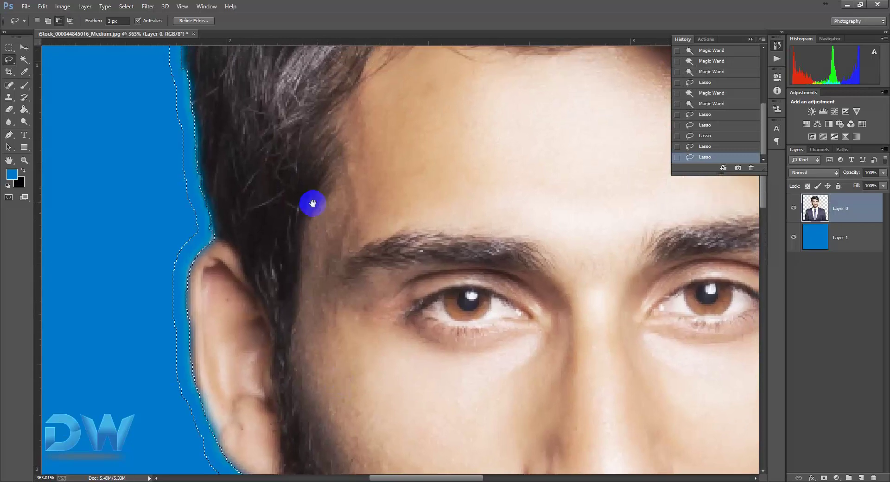
{"action": "left_click_drag", "start_coordinate": [317, 203], "coordinate": [284, 371]}
{"action": "mouse_move", "coordinate": [321, 135]}
{"action": "left_mouse_down"}
{"action": "mouse_move", "coordinate": [248, 318]}
{"action": "mouse_move", "coordinate": [256, 314]}
{"action": "left_mouse_up"}
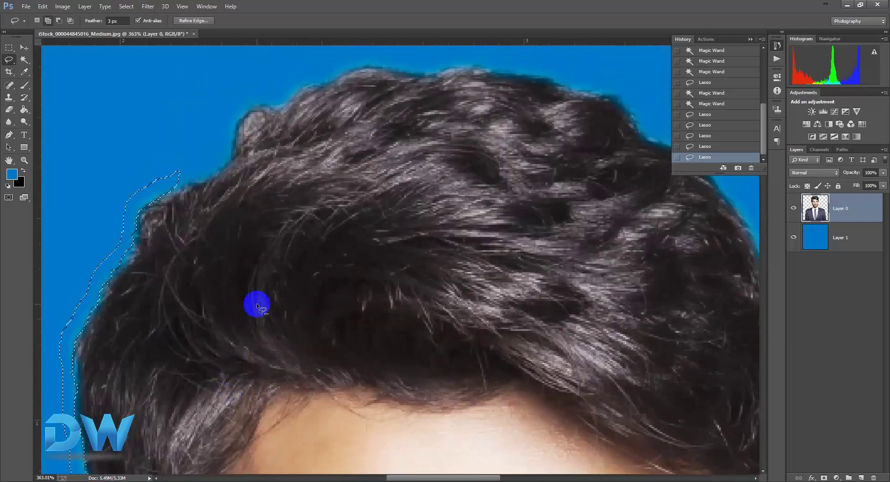
{"action": "key", "text": "shift+F6"}
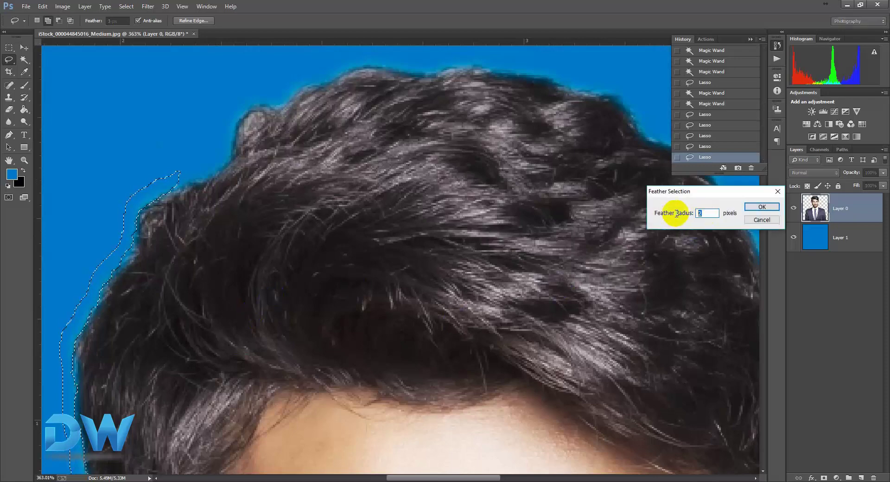
{"action": "left_click", "coordinate": [756, 209]}
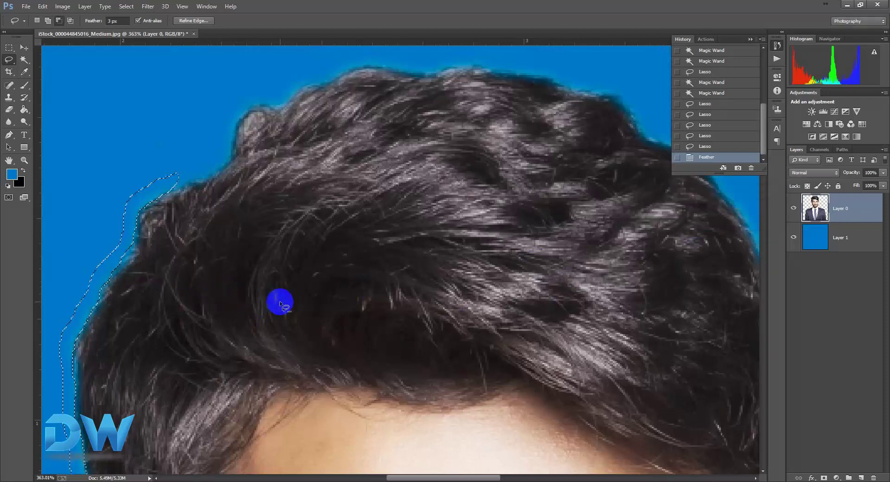
Delete the feathered left-side fringe from the portrait layer and clear the selection.
{"action": "key", "text": "Delete"}
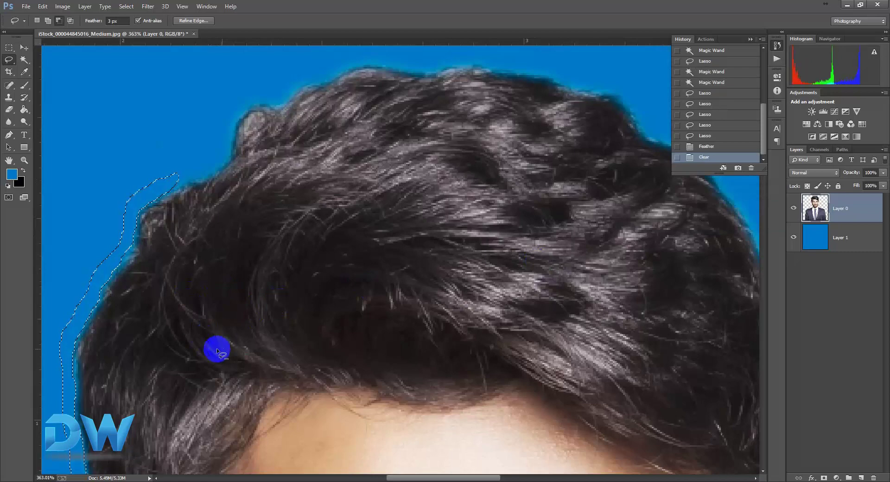
{"action": "left_click_drag", "start_coordinate": [184, 381], "coordinate": [239, 236]}
{"action": "left_click_drag", "start_coordinate": [336, 267], "coordinate": [271, 260]}
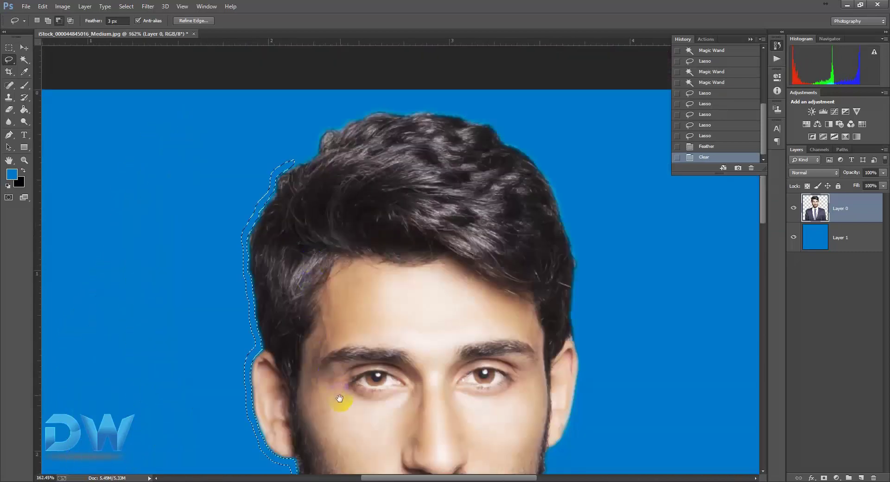
{"action": "left_click_drag", "start_coordinate": [342, 402], "coordinate": [312, 244]}
{"action": "left_click", "coordinate": [127, 6]}
{"action": "left_click", "coordinate": [134, 25]}
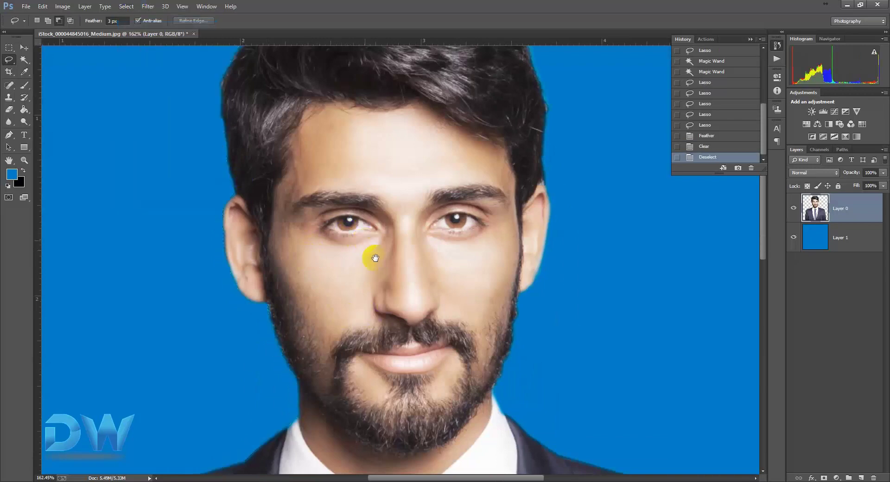
Select the fringe over the top and right side of the hair with the Magic Wand, adding the strip above the ear.
{"action": "scroll", "coordinate": [375, 269], "scroll_direction": "down", "scroll_amount": 4}
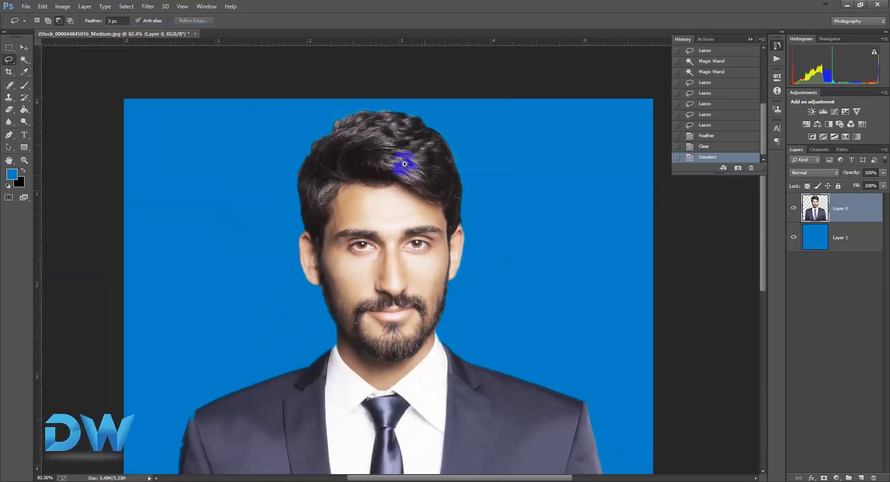
{"action": "scroll", "coordinate": [428, 149], "scroll_direction": "up", "scroll_amount": 2}
{"action": "left_click_drag", "start_coordinate": [427, 149], "coordinate": [279, 299]}
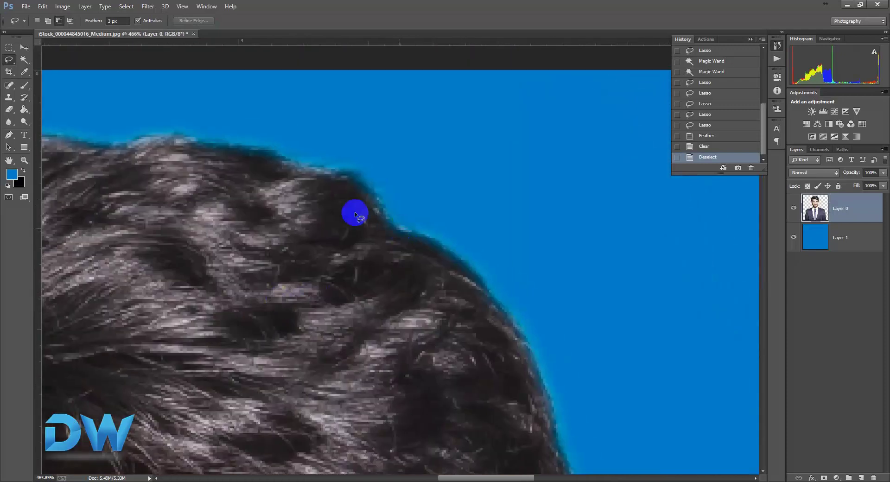
{"action": "left_click", "coordinate": [24, 59]}
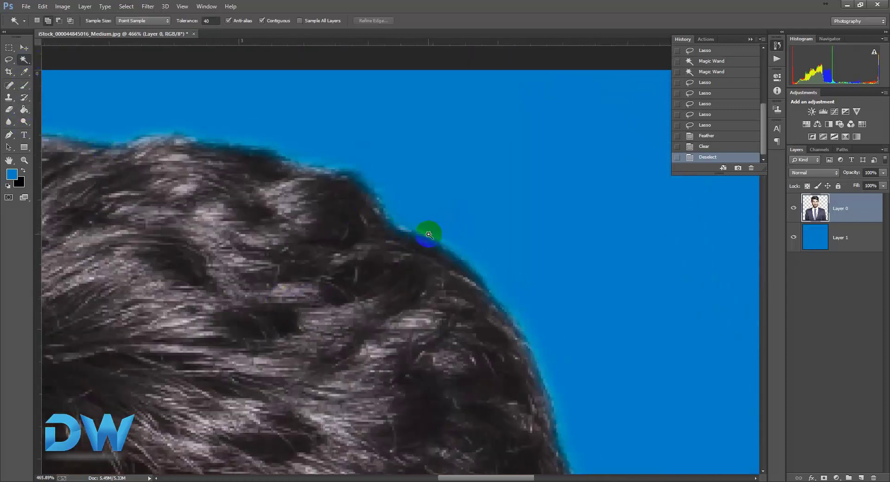
{"action": "left_click", "coordinate": [428, 233]}
{"action": "scroll", "coordinate": [411, 304], "scroll_direction": "down", "scroll_amount": 3}
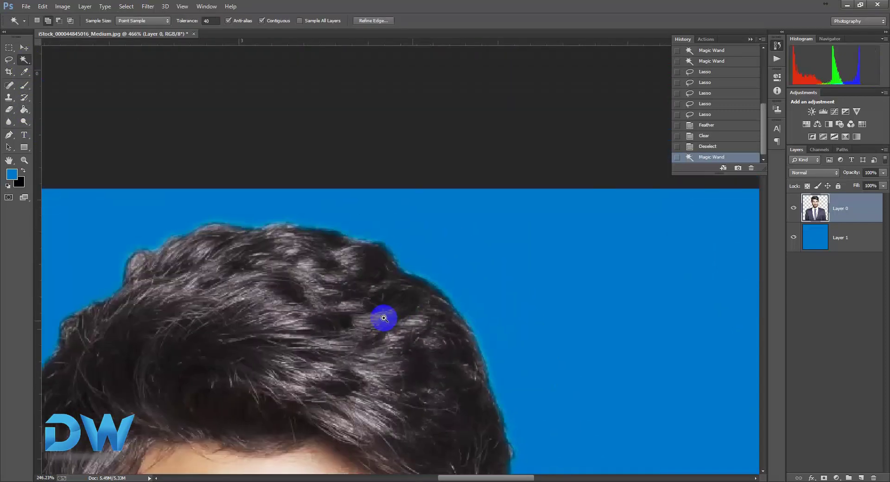
{"action": "left_click_drag", "start_coordinate": [393, 379], "coordinate": [370, 234]}
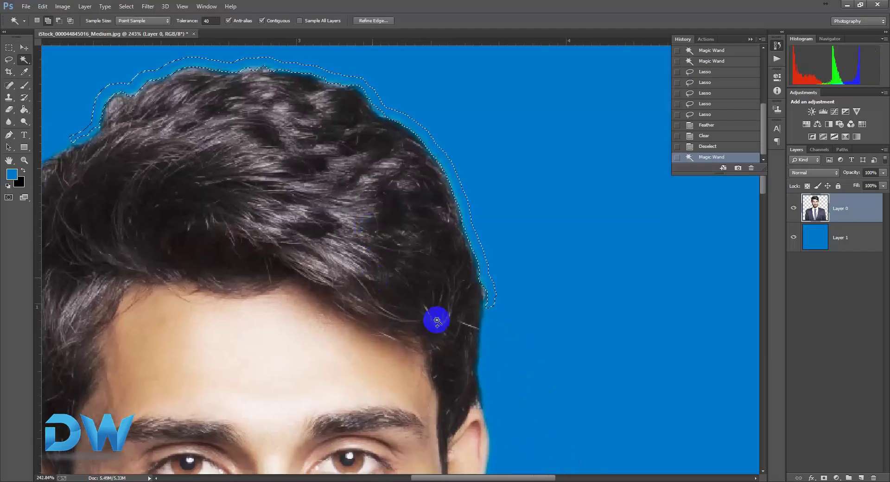
{"action": "left_click", "coordinate": [487, 322]}
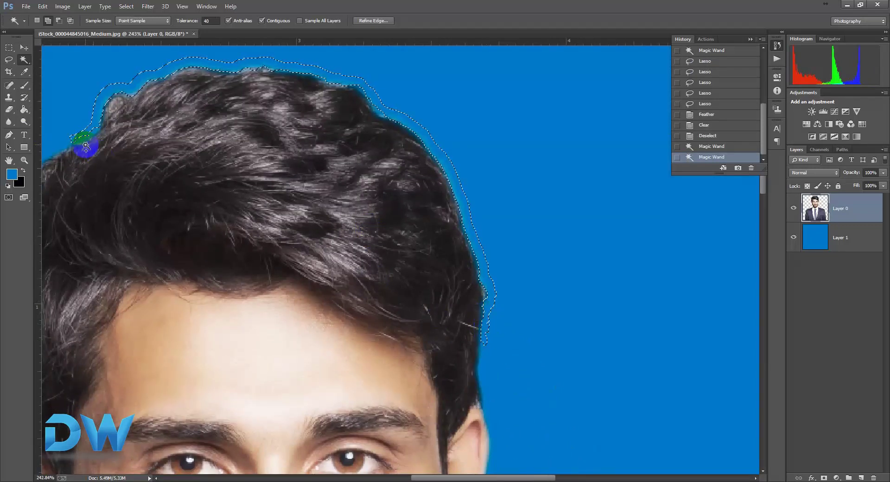
{"action": "left_click_drag", "start_coordinate": [155, 172], "coordinate": [295, 160]}
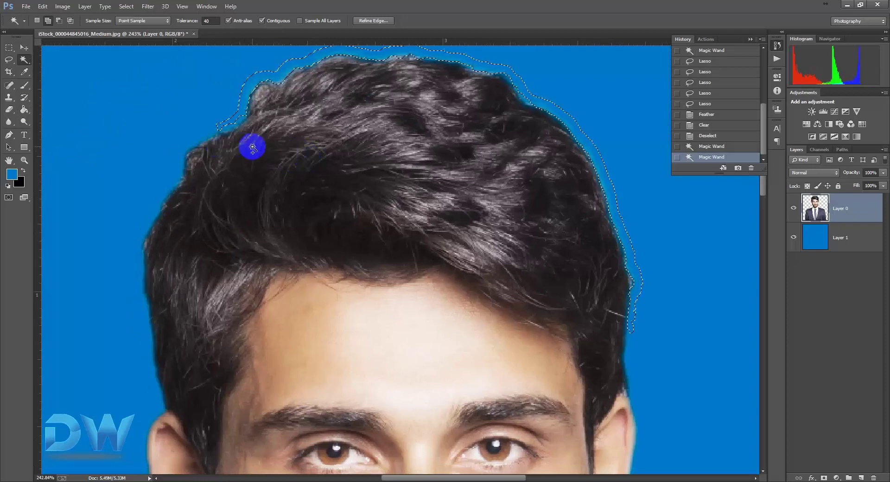
Feather the hair fringe selection by 2 pixels, delete it from the portrait layer and clear the selection.
{"action": "key", "text": "shift+F6"}
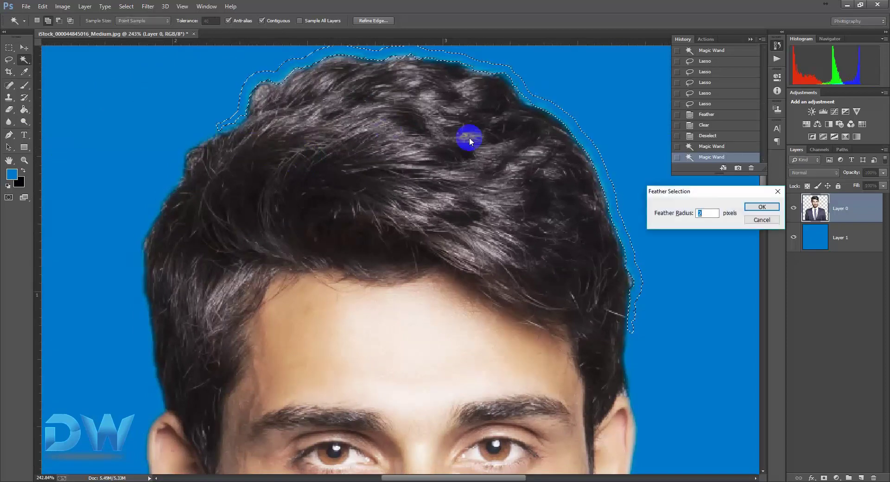
{"action": "left_click", "coordinate": [759, 208]}
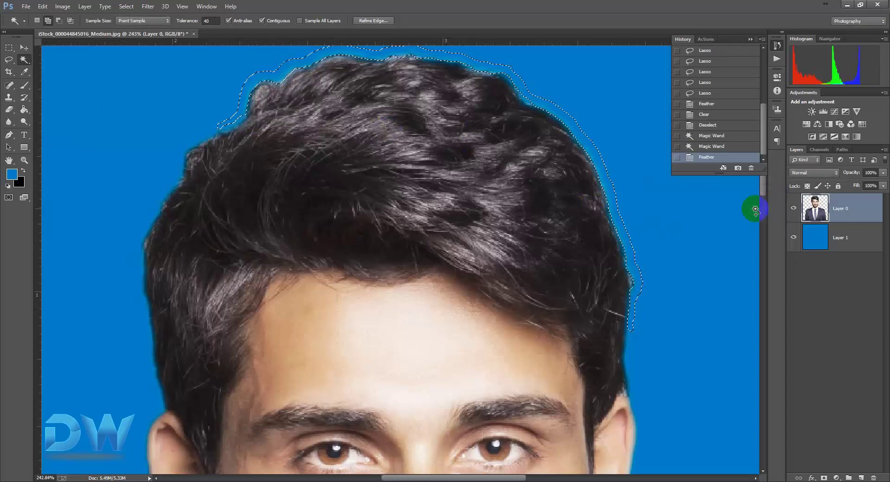
{"action": "key", "text": "Delete"}
{"action": "key", "text": "ctrl+d"}
{"action": "scroll", "coordinate": [598, 207], "scroll_direction": "down", "scroll_amount": 1}
{"action": "scroll", "coordinate": [596, 222], "scroll_direction": "down", "scroll_amount": 5}
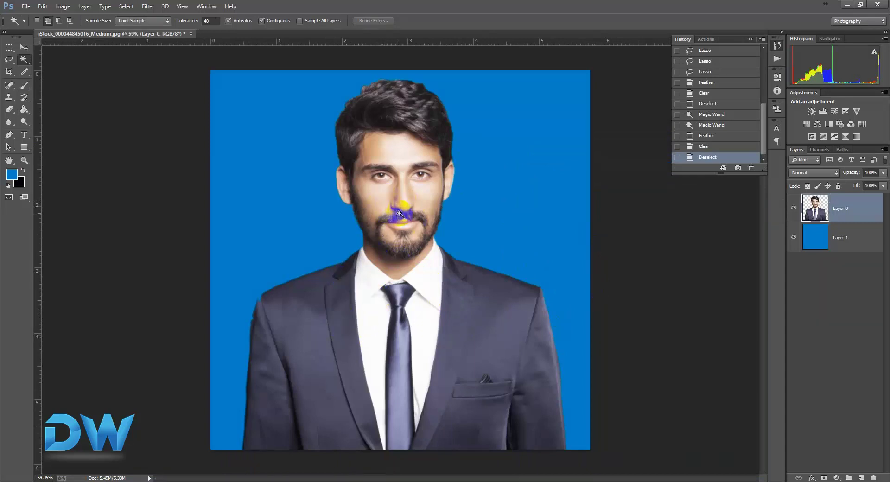
Set the Crop tool to width, height and resolution mode with 1.6 in width, 2 in height and 150 px/in.
{"action": "left_click", "coordinate": [8, 72]}
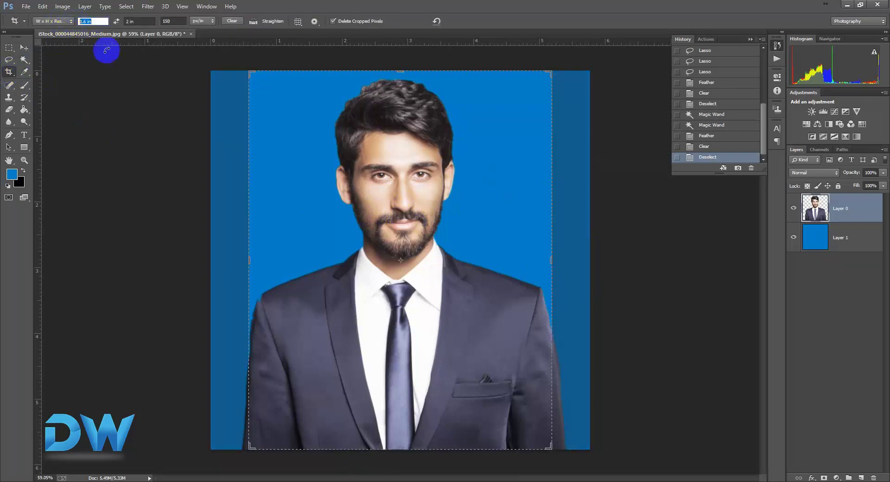
{"action": "left_click", "coordinate": [65, 24]}
{"action": "left_click", "coordinate": [68, 26]}
{"action": "left_click", "coordinate": [68, 23]}
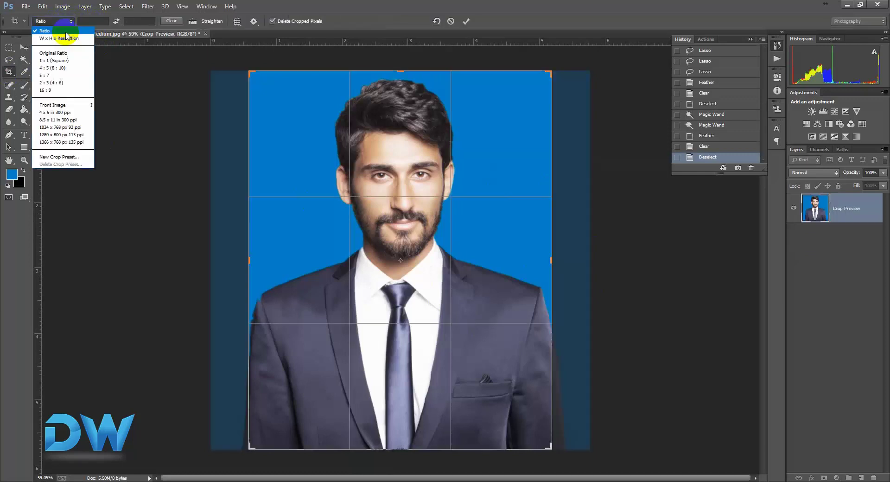
{"action": "left_click", "coordinate": [68, 38]}
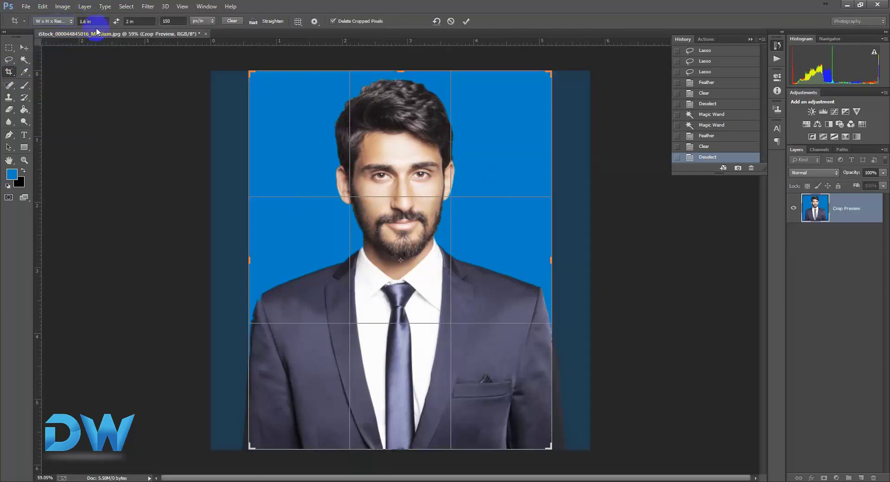
{"action": "type", "text": "1.6"}
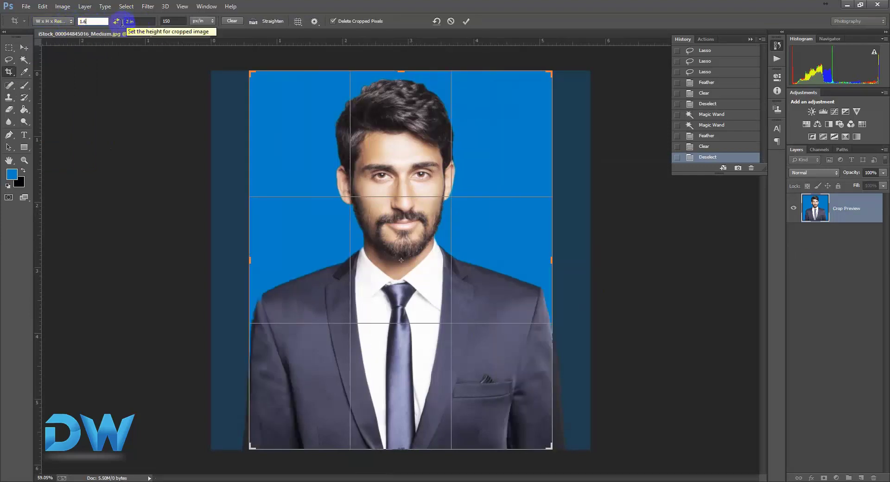
{"action": "key", "text": "Tab"}
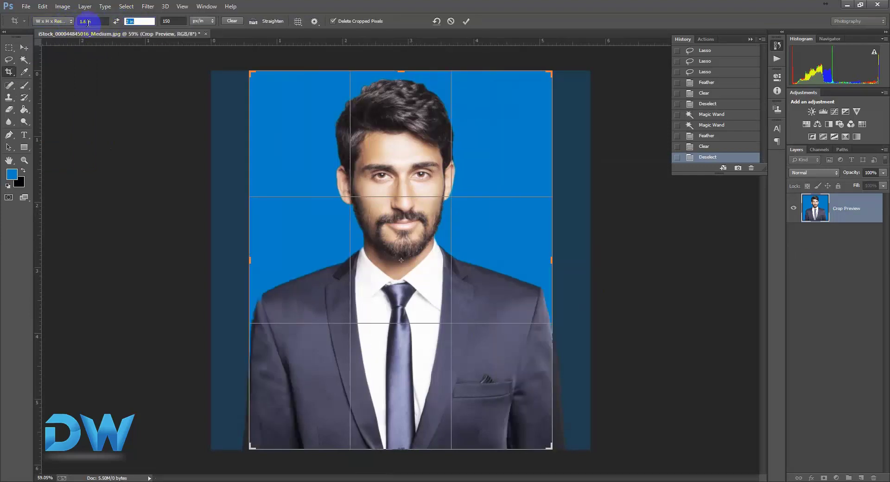
{"action": "type", "text": "2"}
{"action": "key", "text": "Tab"}
{"action": "left_click", "coordinate": [360, 185]}
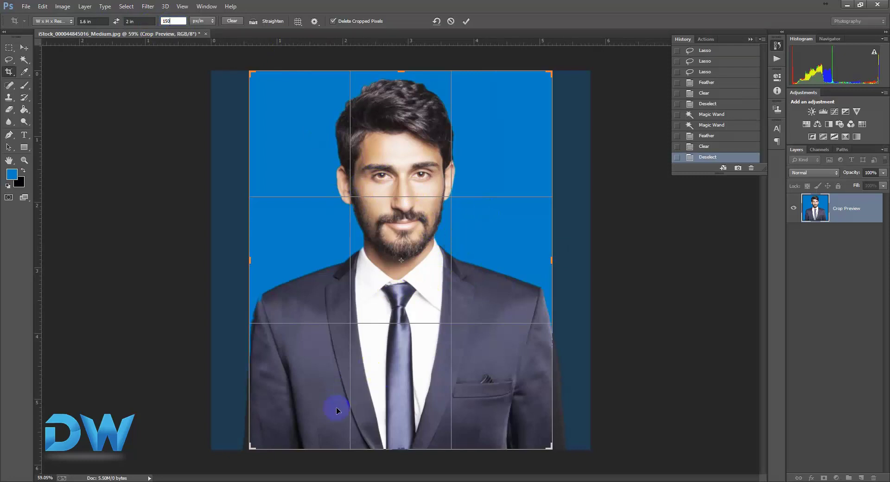
Shrink the crop frame to the man's head and upper chest, reposition the portrait within it, and apply the crop.
{"action": "left_click_drag", "start_coordinate": [249, 449], "coordinate": [279, 416]}
{"action": "left_click_drag", "start_coordinate": [380, 390], "coordinate": [404, 385]}
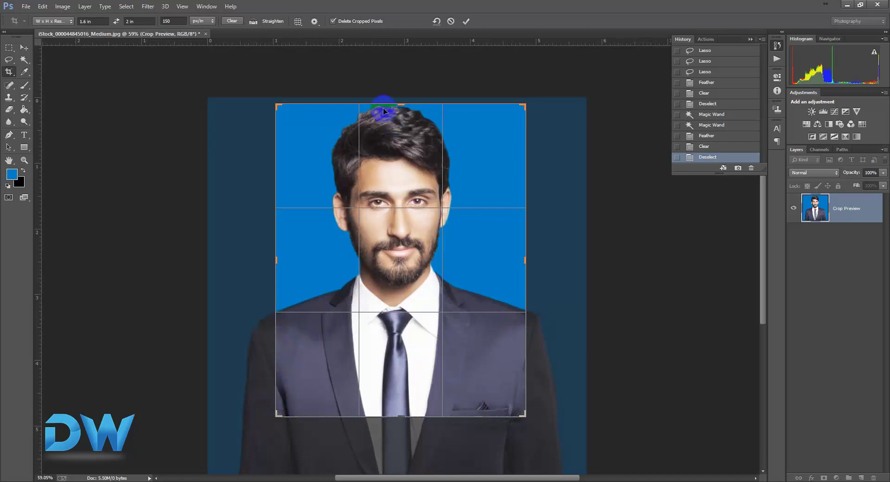
{"action": "left_click", "coordinate": [466, 21]}
Examine the cropped portrait up close and at actual size.
{"action": "left_click", "coordinate": [409, 271], "text": "ctrl"}
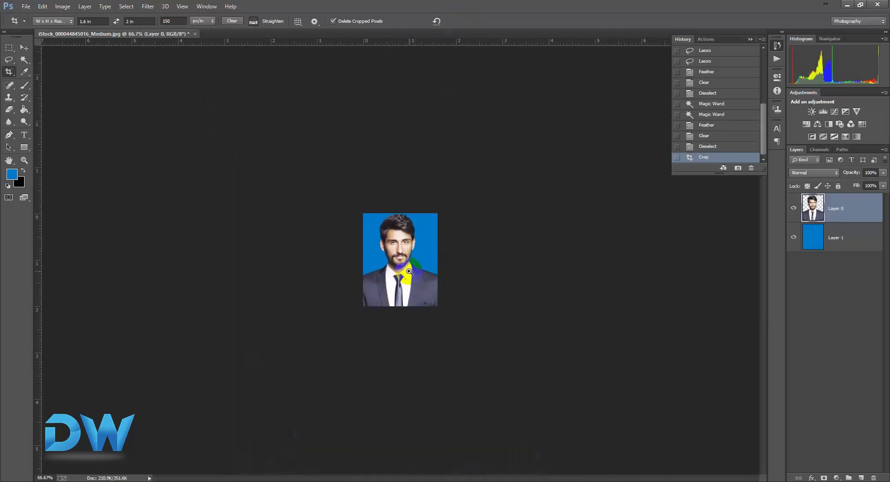
{"action": "left_click", "coordinate": [409, 272], "text": "ctrl"}
{"action": "left_click", "coordinate": [408, 271], "text": "ctrl"}
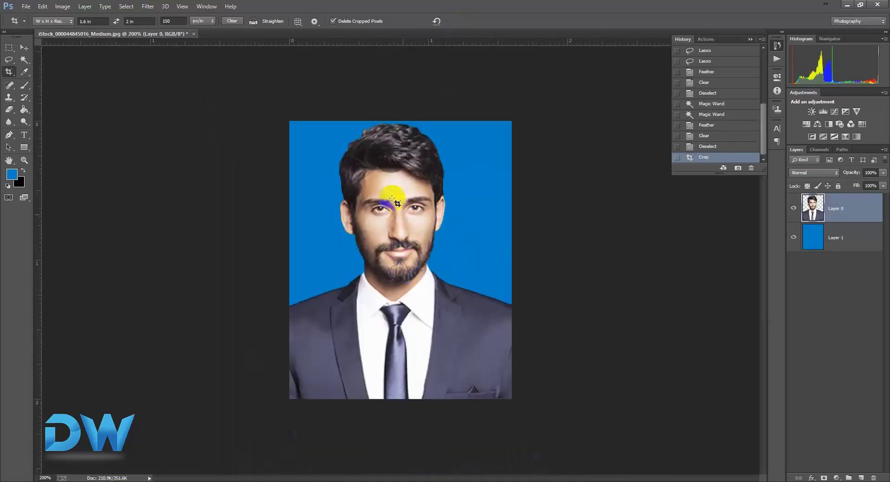
{"action": "left_click", "coordinate": [394, 254], "text": "ctrl"}
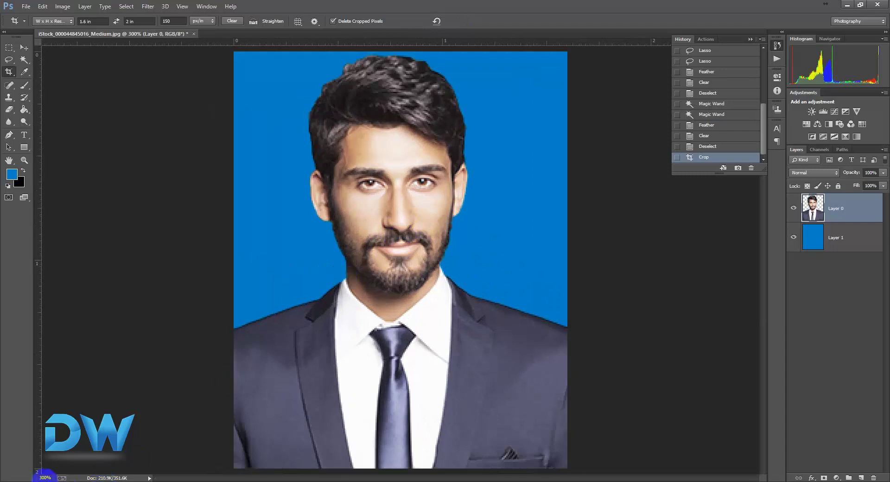
{"action": "left_click", "coordinate": [357, 293], "text": "alt"}
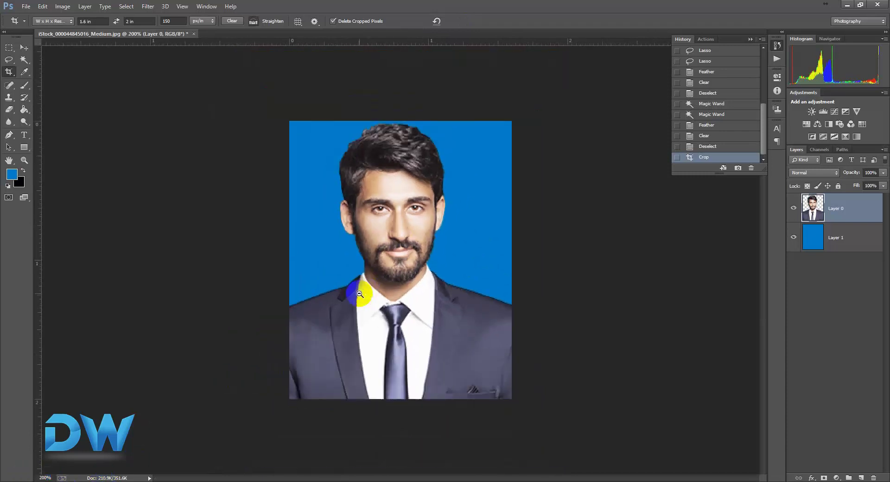
{"action": "left_click", "coordinate": [360, 291], "text": "alt"}
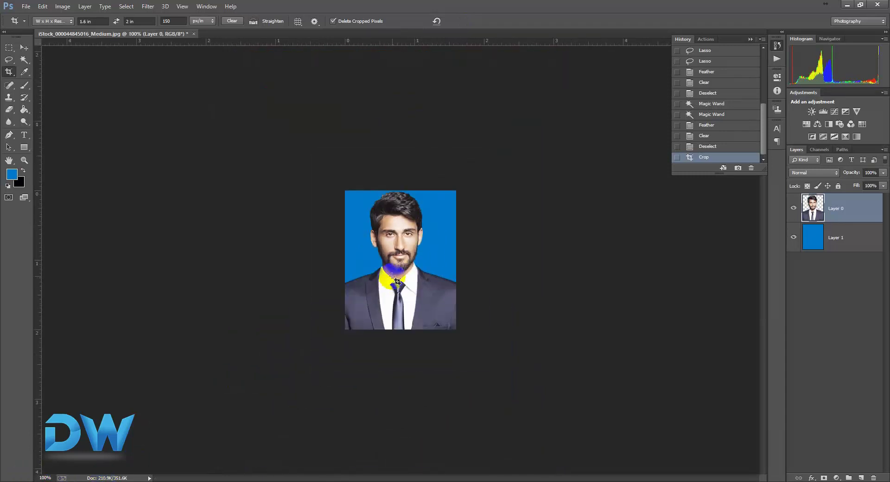
Save the document as passport img in Photoshop PSD format in the 14th folder, with Maximize Compatibility on.
{"action": "left_click", "coordinate": [25, 7]}
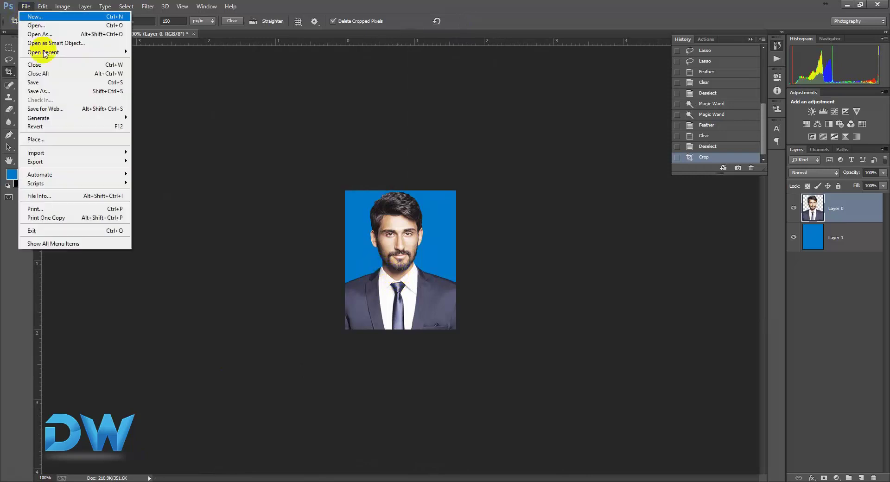
{"action": "left_click", "coordinate": [52, 82]}
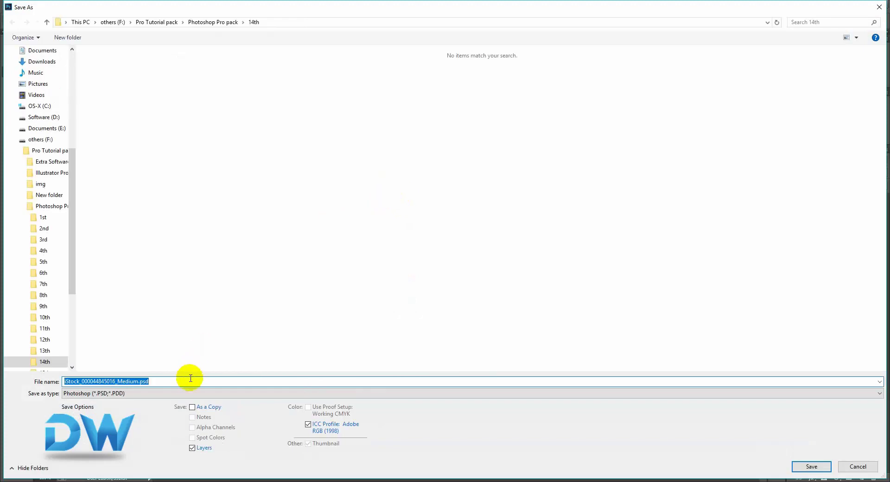
{"action": "type", "text": "passport img"}
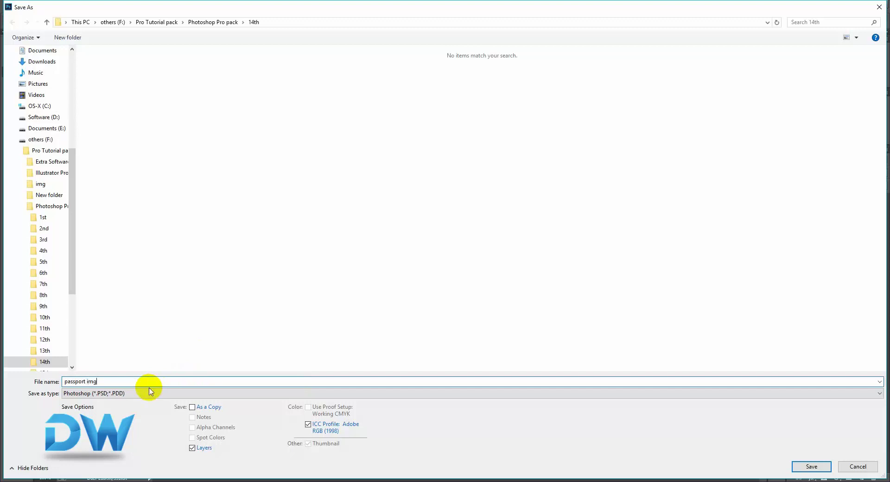
{"action": "left_click", "coordinate": [107, 393]}
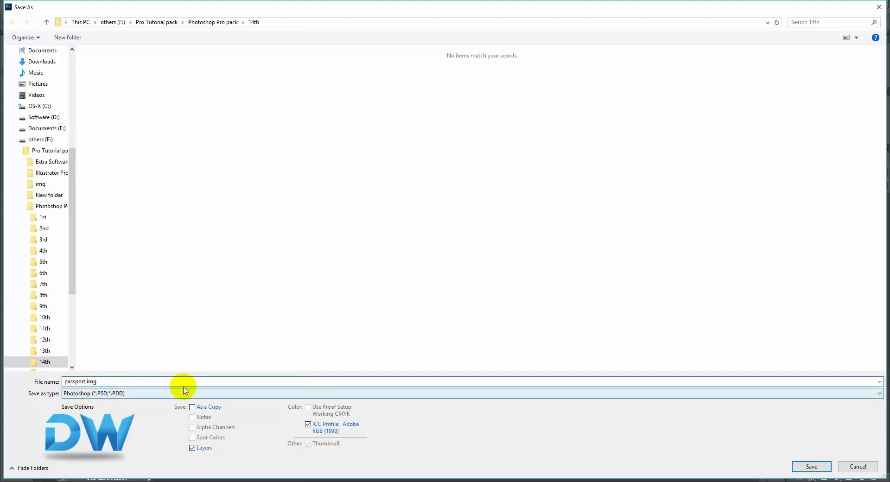
{"action": "left_click", "coordinate": [811, 466]}
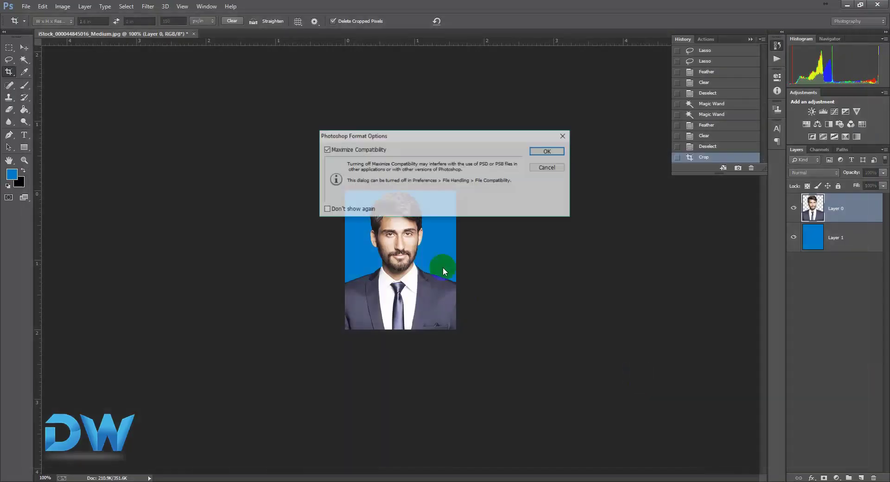
{"action": "left_click", "coordinate": [553, 150]}
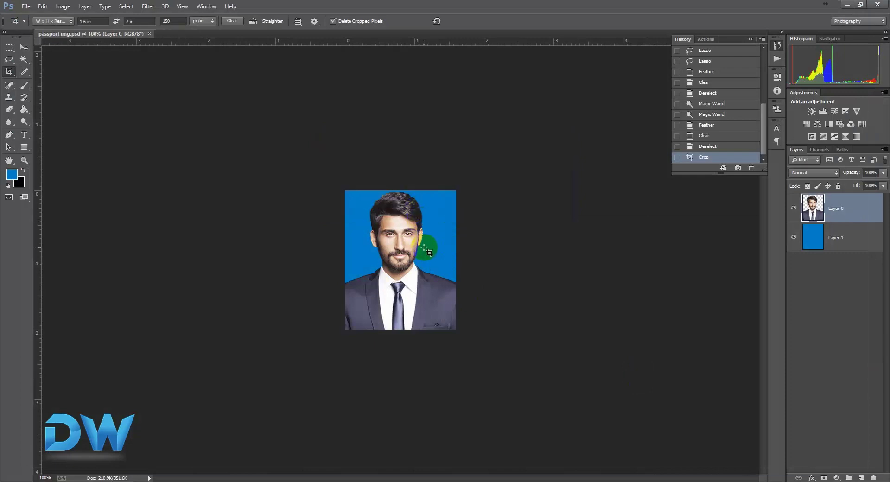
Start a Save for Web export of the passport image, choose its output format and proceed to saving the optimized copy.
{"action": "left_click", "coordinate": [26, 6]}
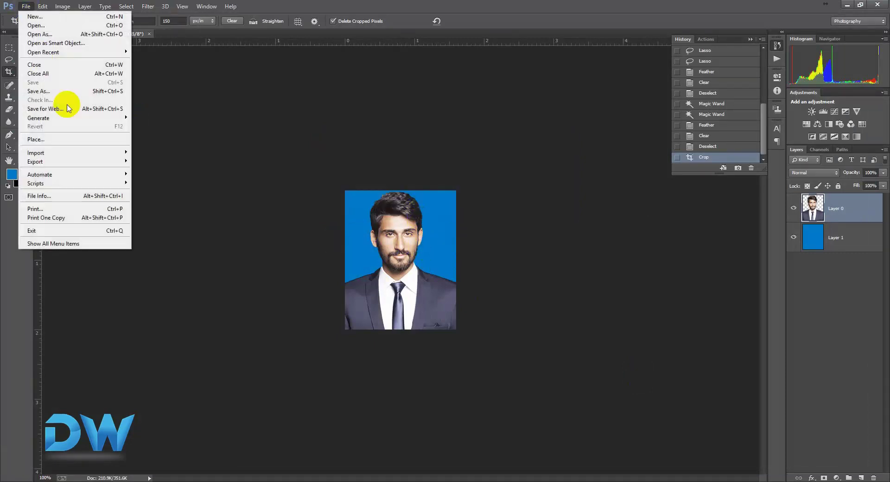
{"action": "left_click", "coordinate": [69, 116]}
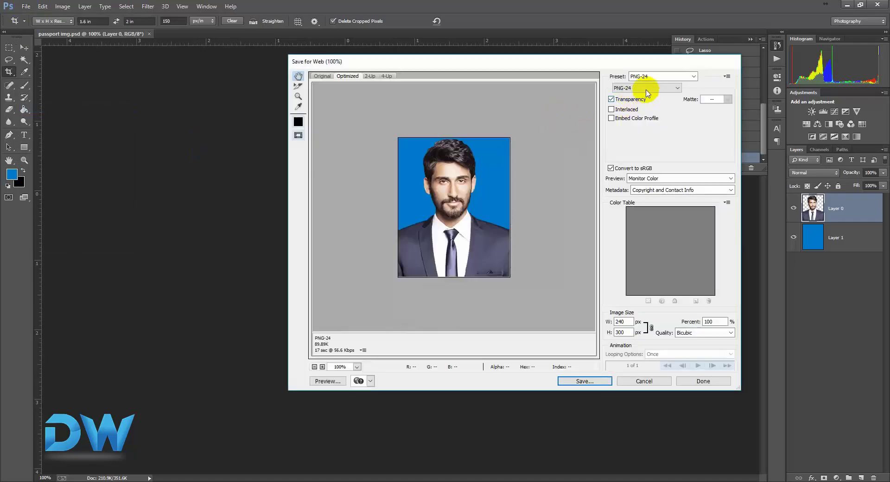
{"action": "left_click", "coordinate": [647, 88]}
{"action": "left_click", "coordinate": [630, 99]}
{"action": "left_click", "coordinate": [603, 378]}
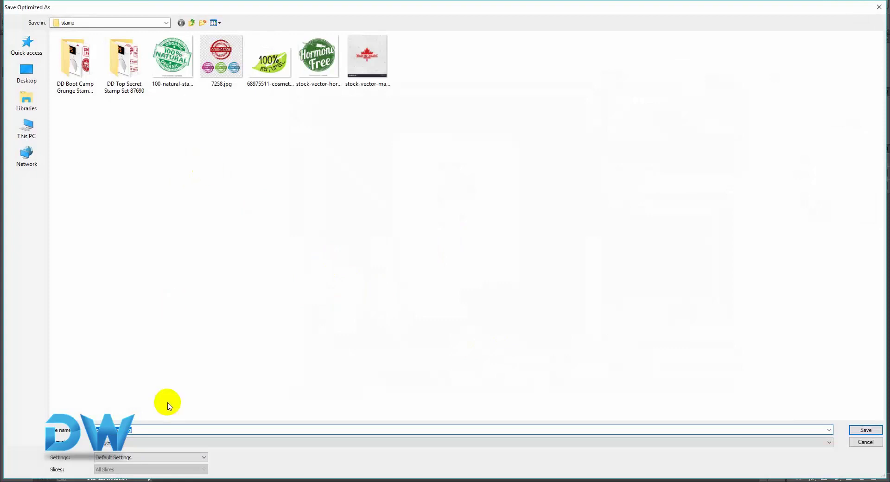
Save the optimized web copy in the 14th folder of Photoshop Pro pack, inside Pro Tutorial pack.
{"action": "left_click", "coordinate": [27, 125]}
{"action": "double_click", "coordinate": [399, 93]}
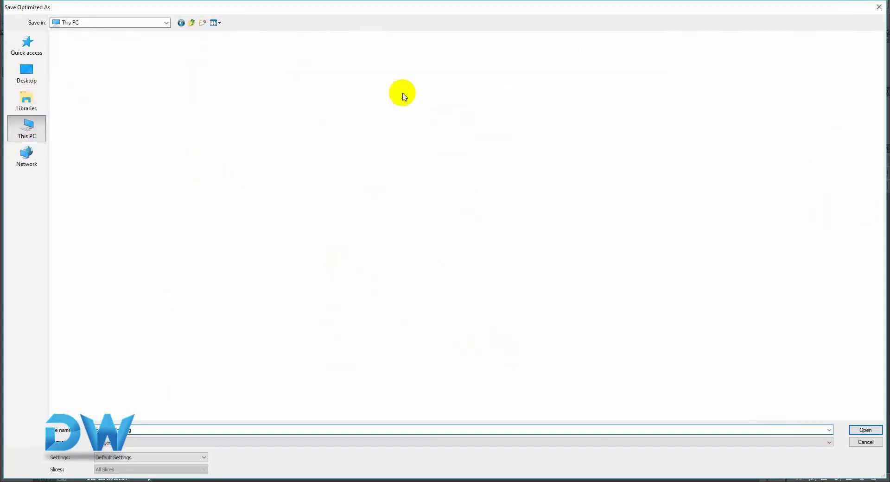
{"action": "double_click", "coordinate": [88, 46]}
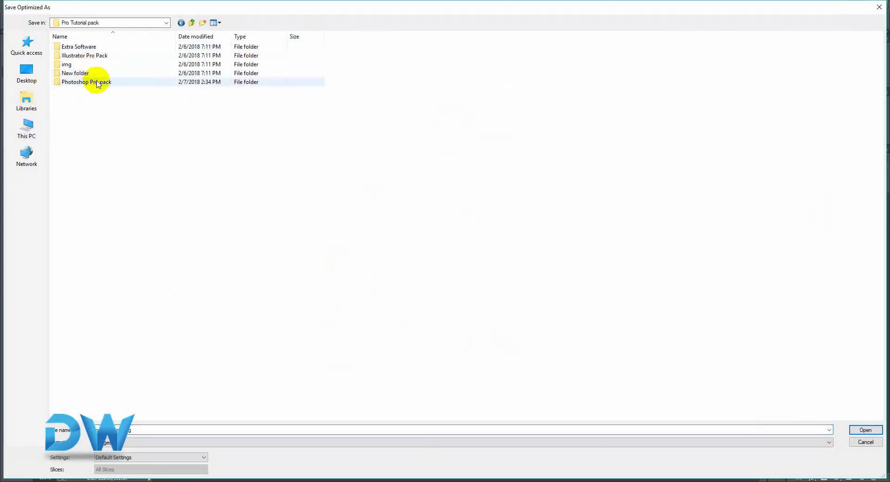
{"action": "double_click", "coordinate": [98, 82]}
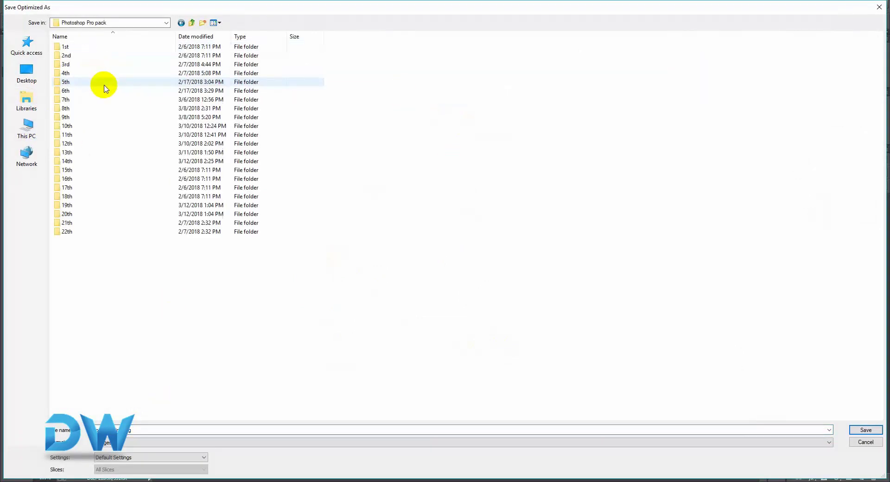
{"action": "double_click", "coordinate": [90, 161]}
{"action": "left_click", "coordinate": [230, 431]}
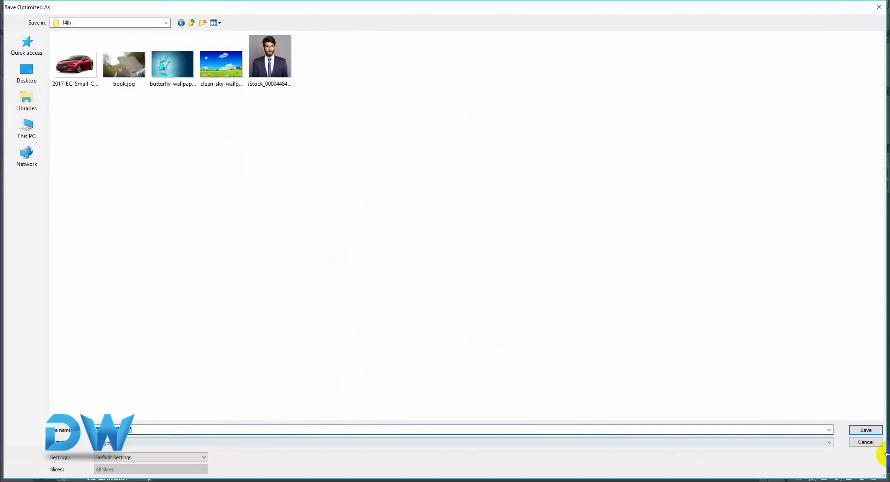
{"action": "left_click", "coordinate": [865, 431]}
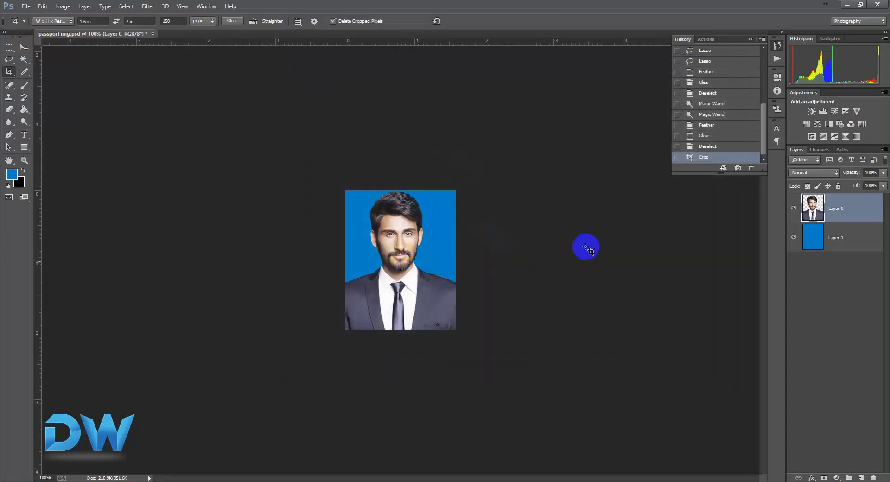